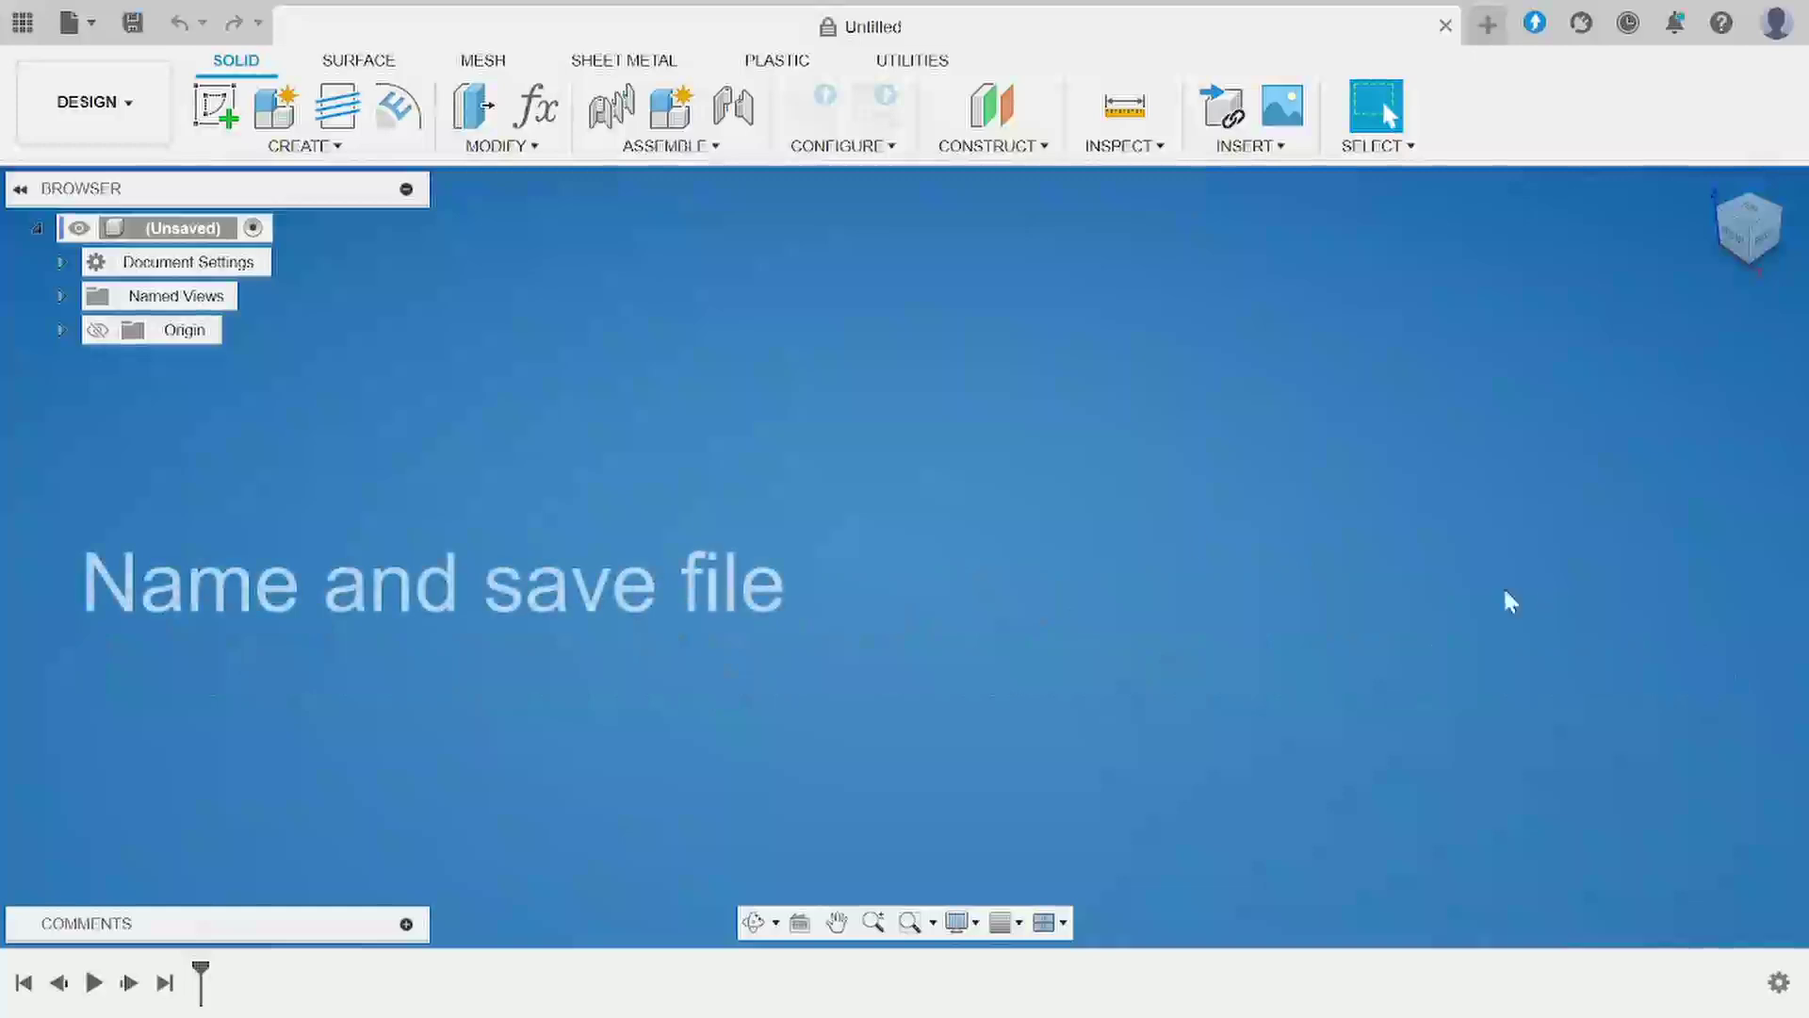
- Save the new design under the name dugout in the youtub location
click(134, 22)
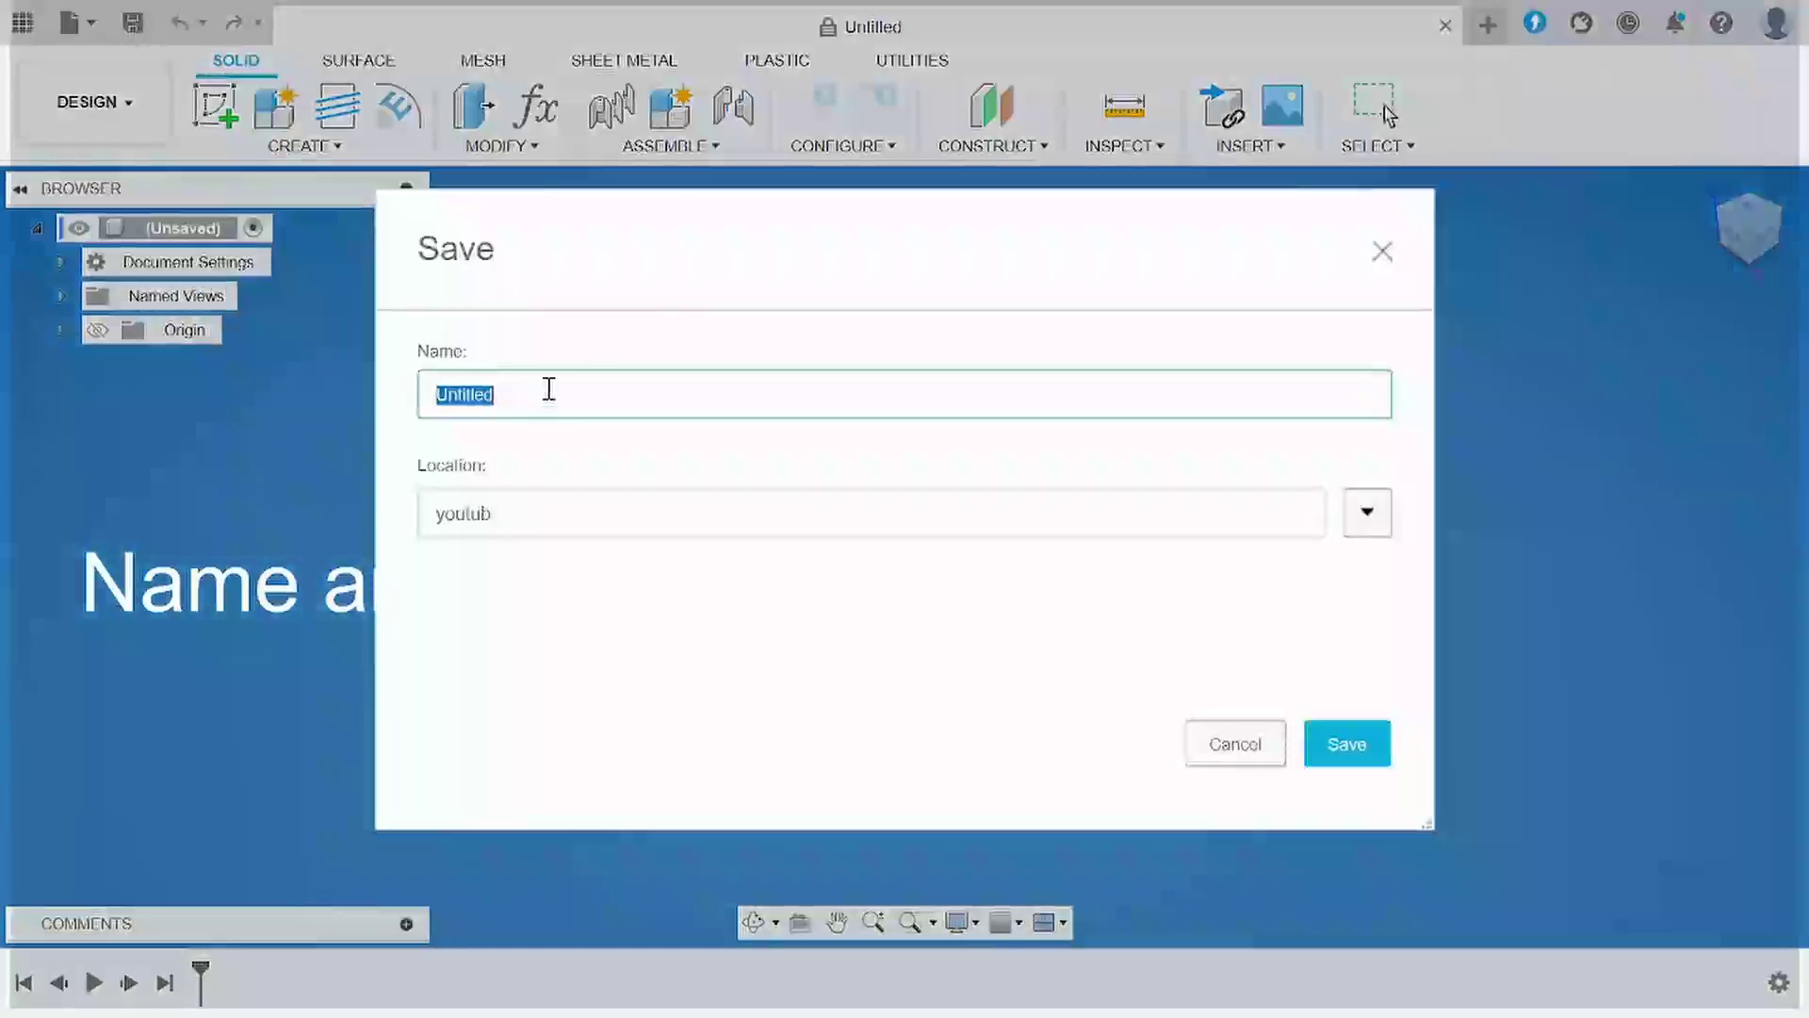
text(dugout)
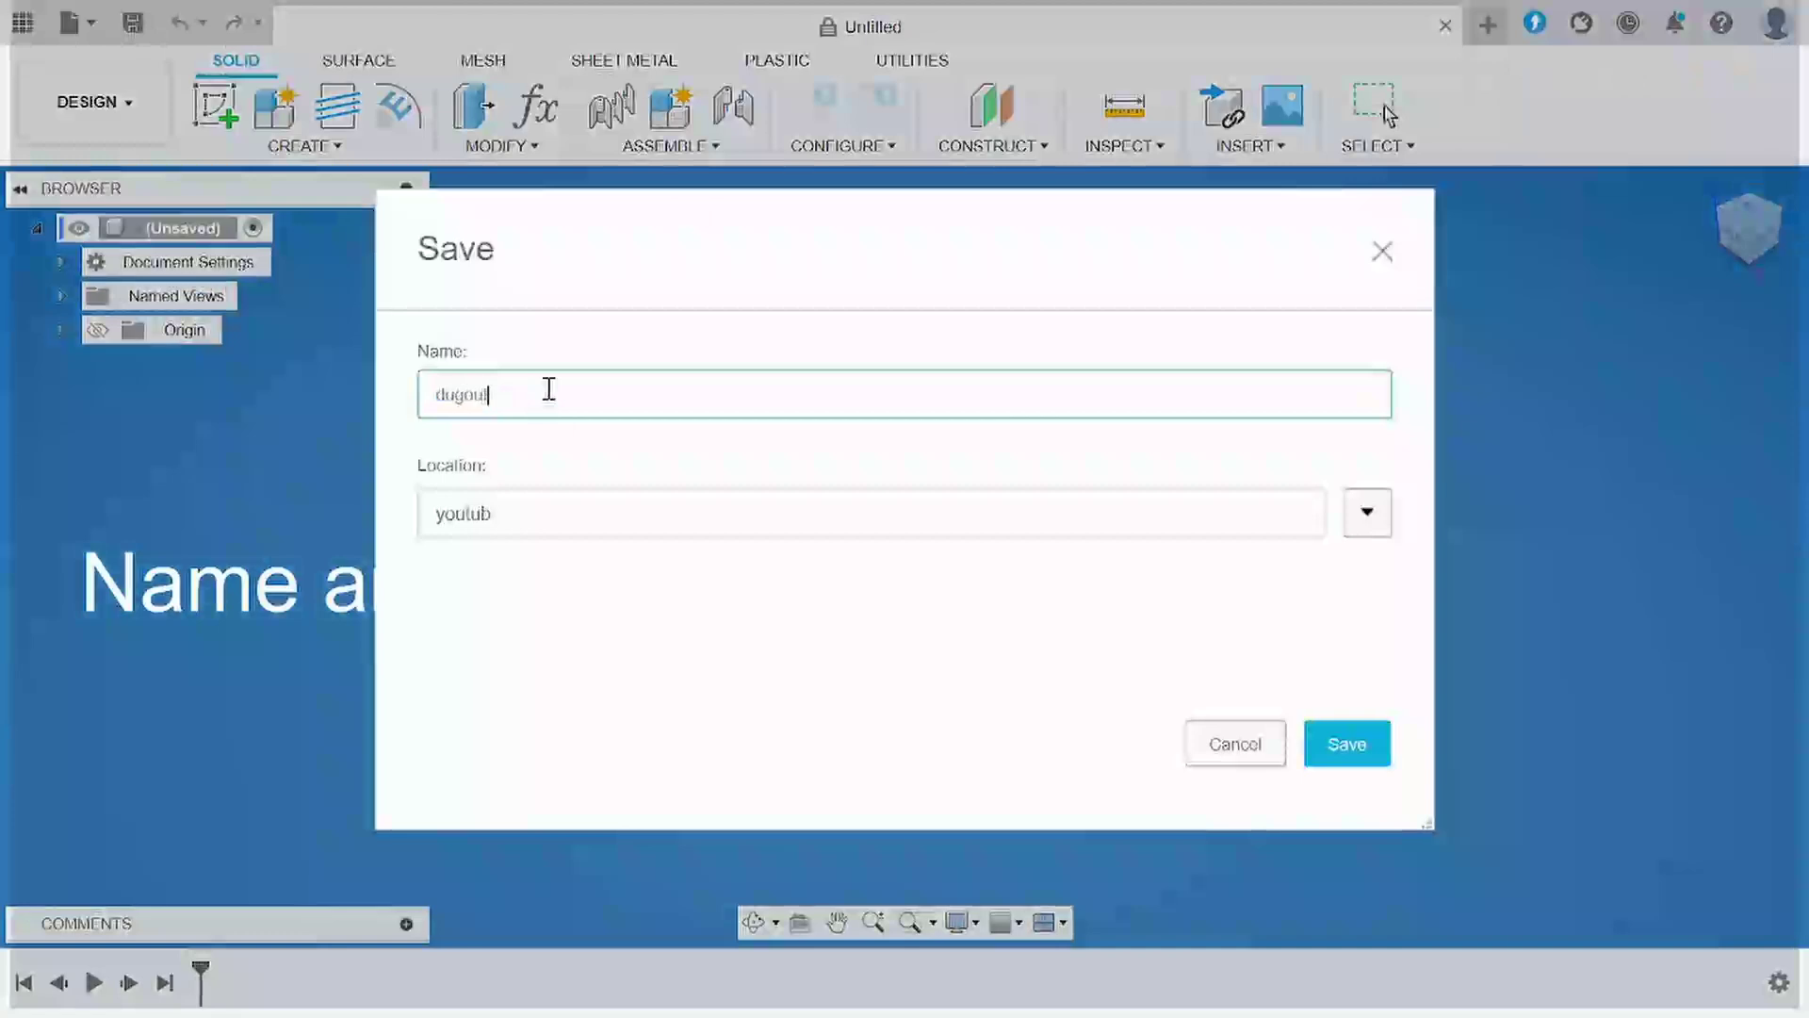
click(1348, 743)
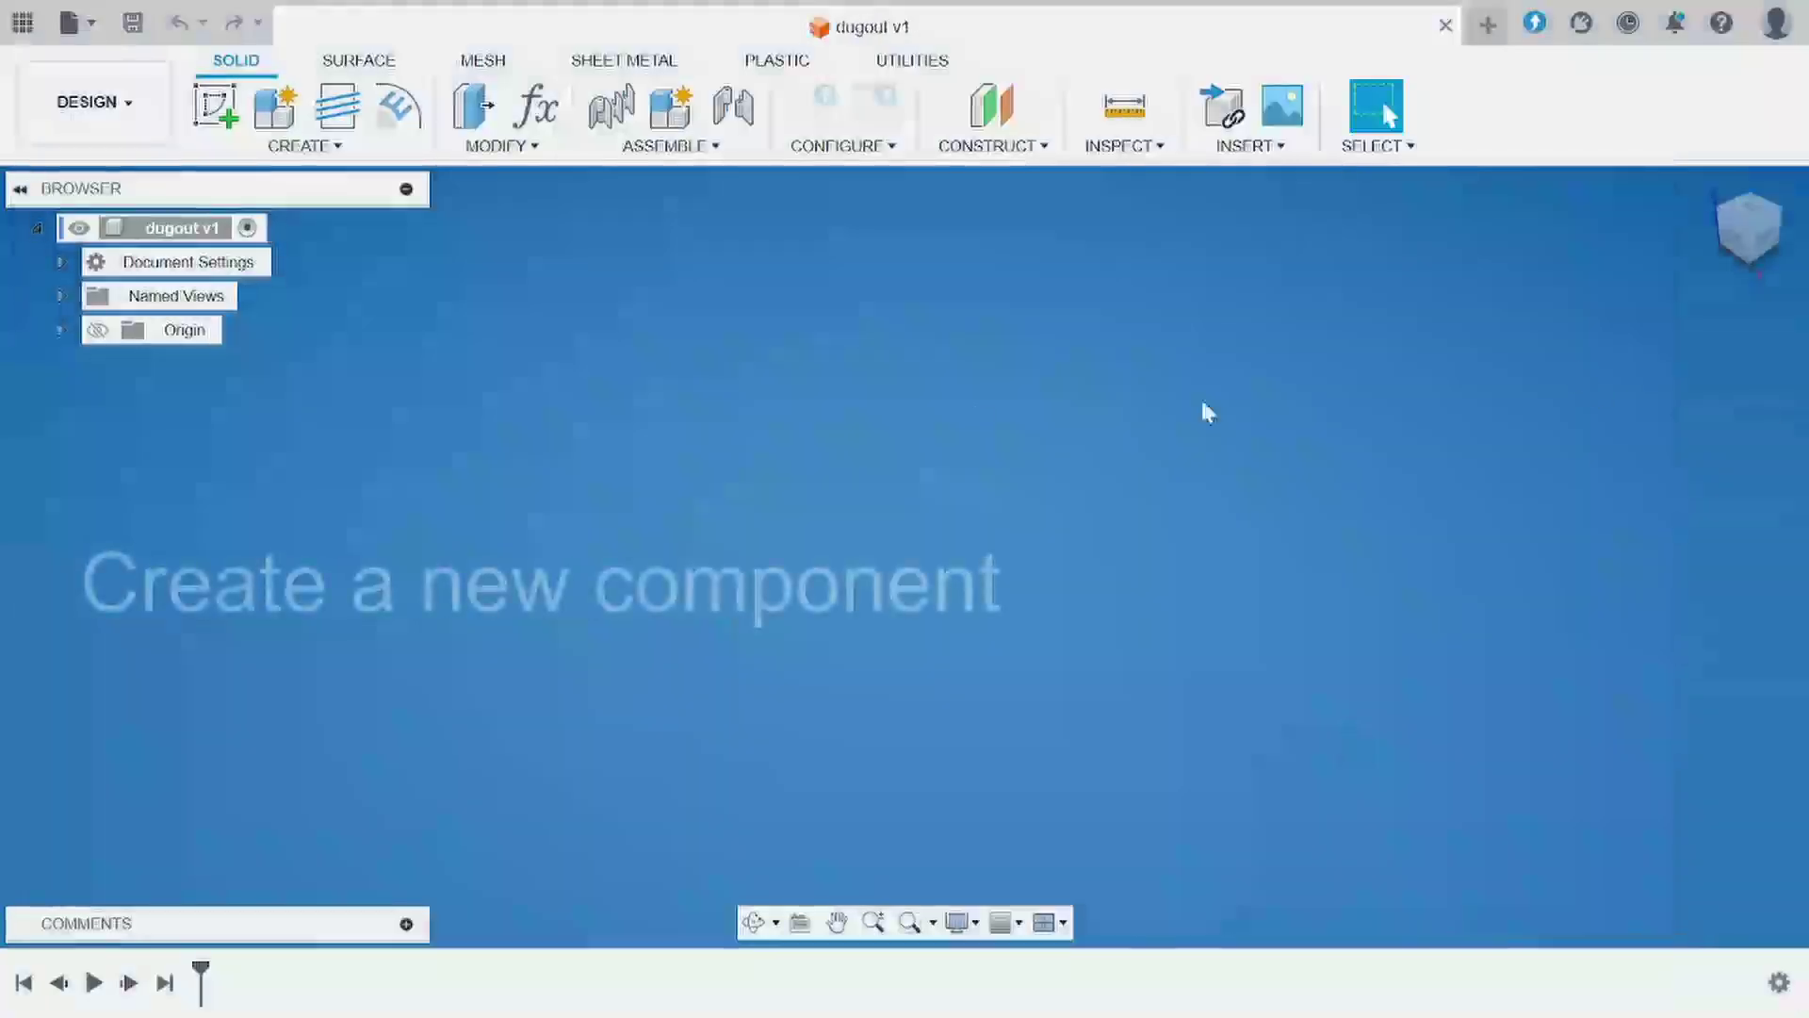
- Create an internal, activated component named bottom under the dugout design
click(303, 146)
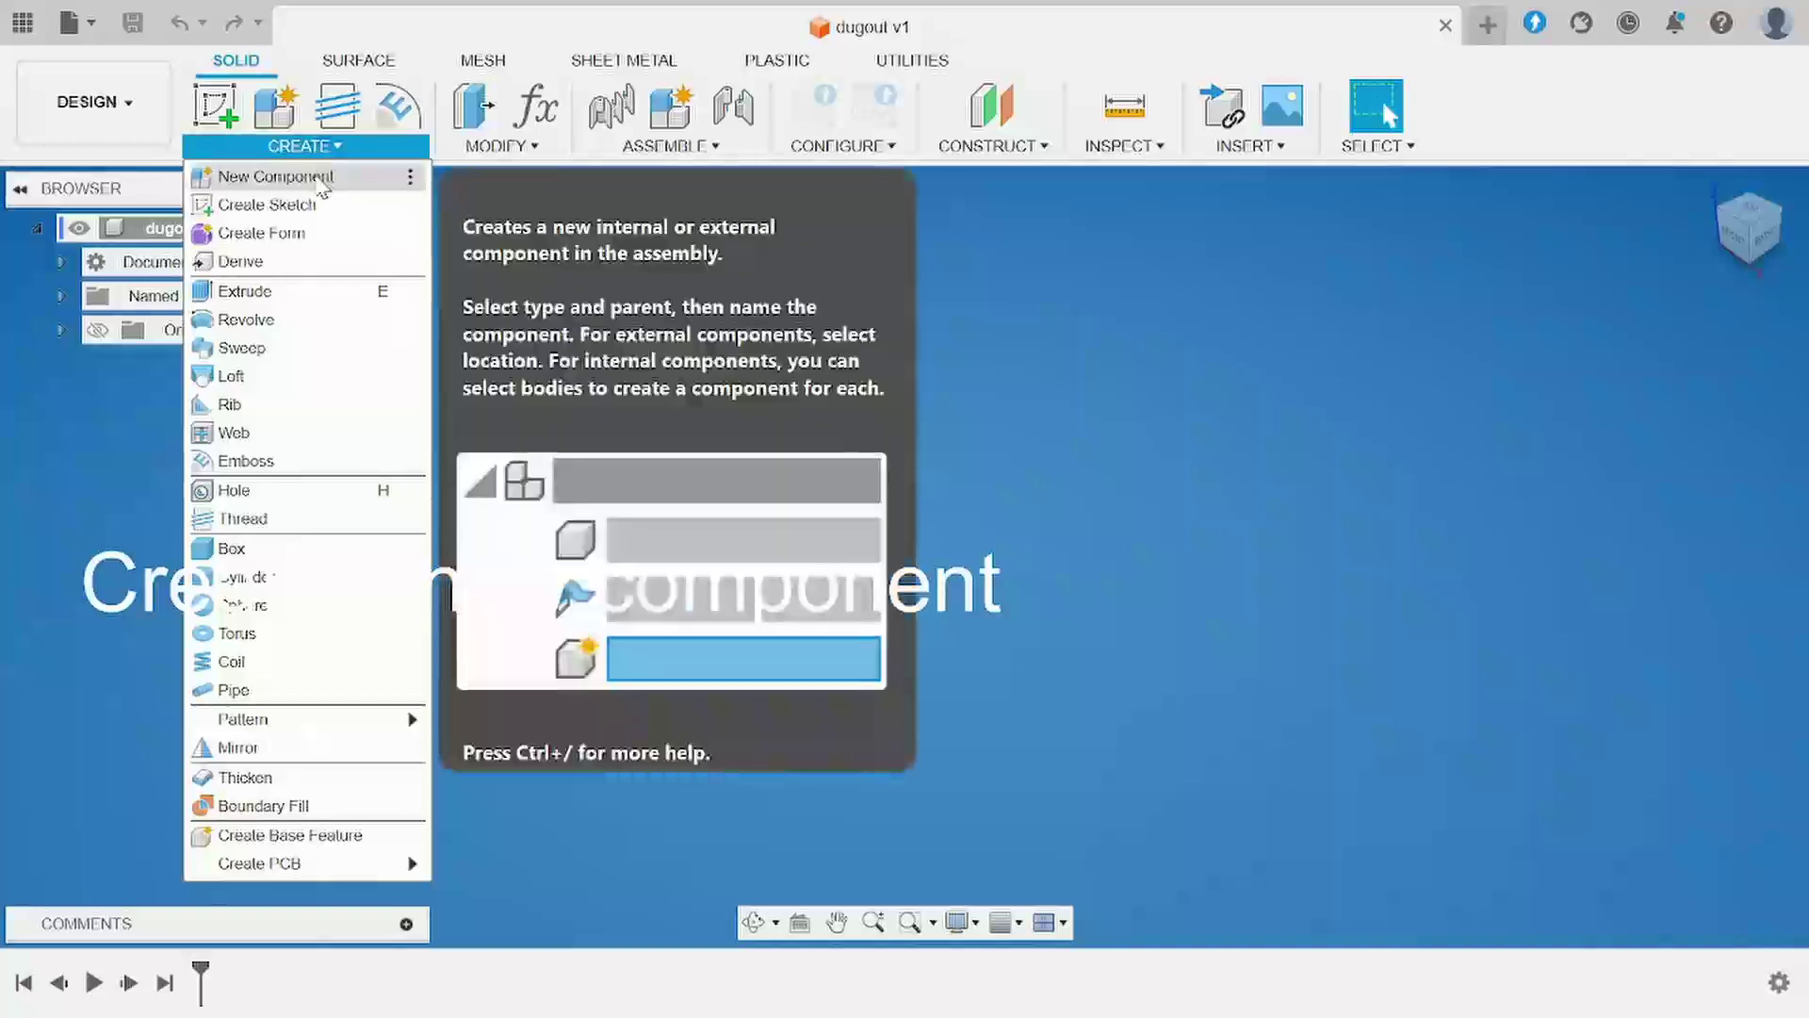
click(275, 176)
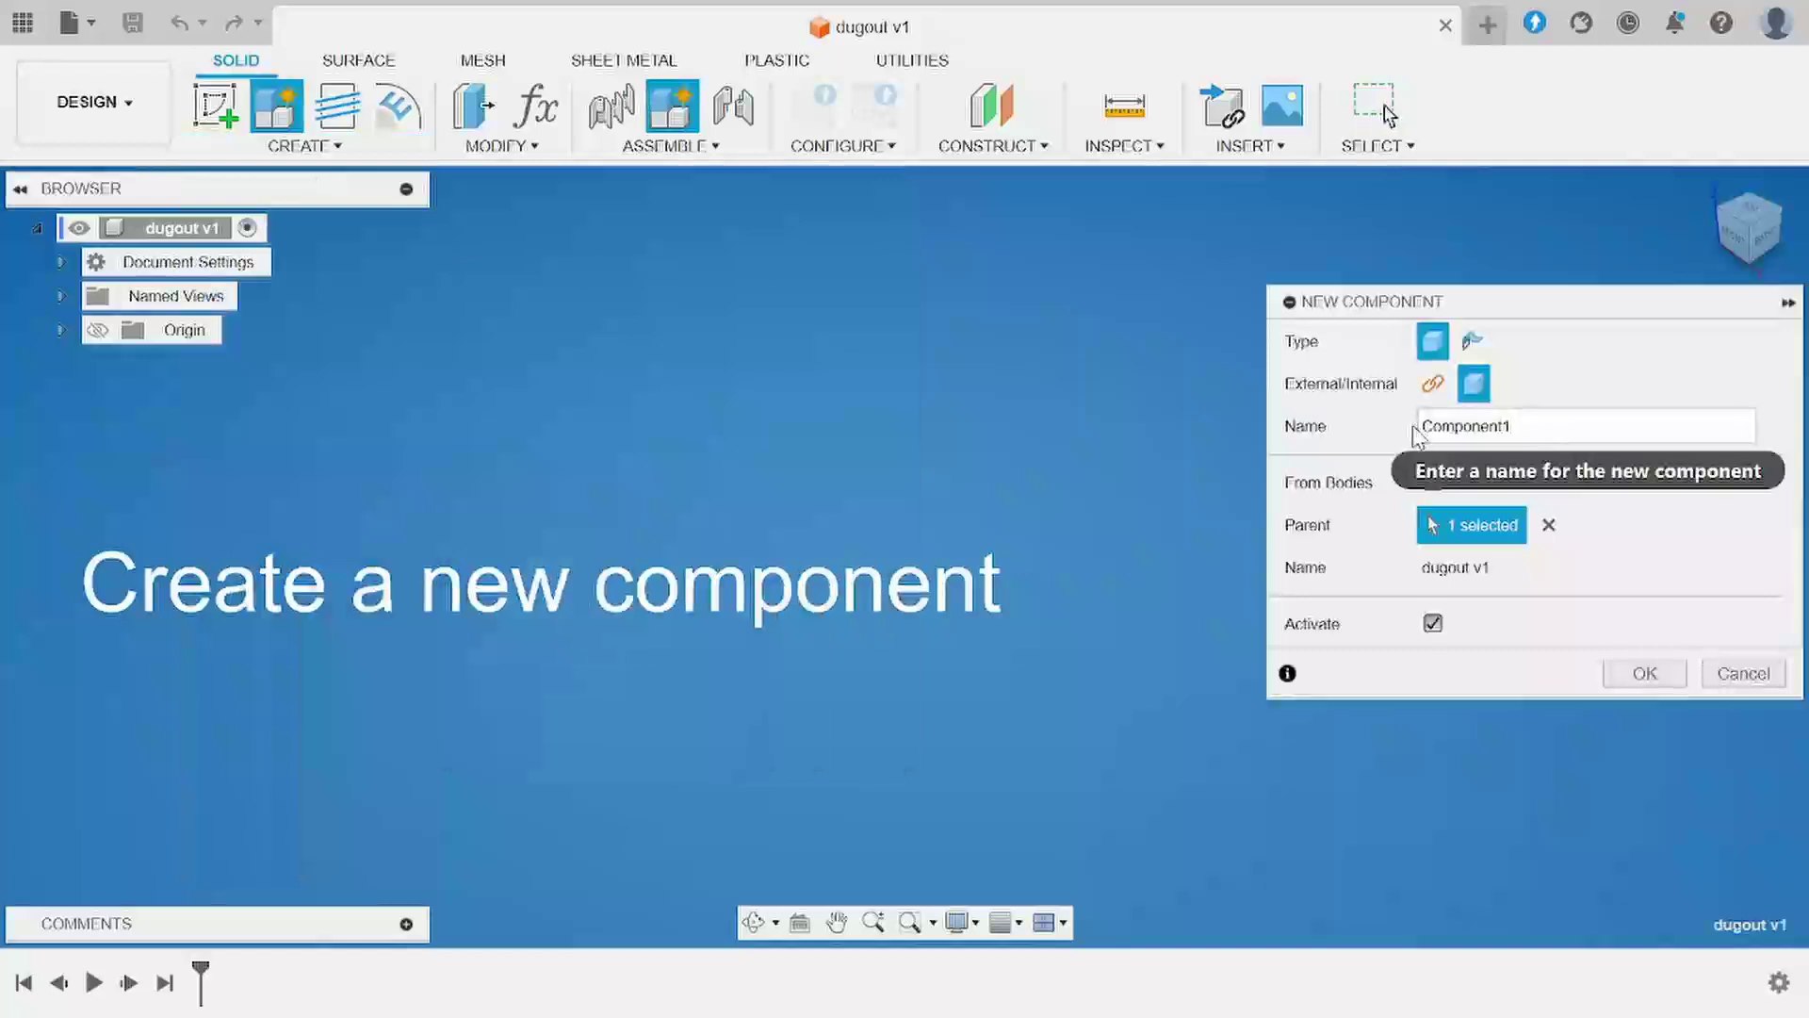
click(1545, 427)
drag(1543, 426, 1212, 432)
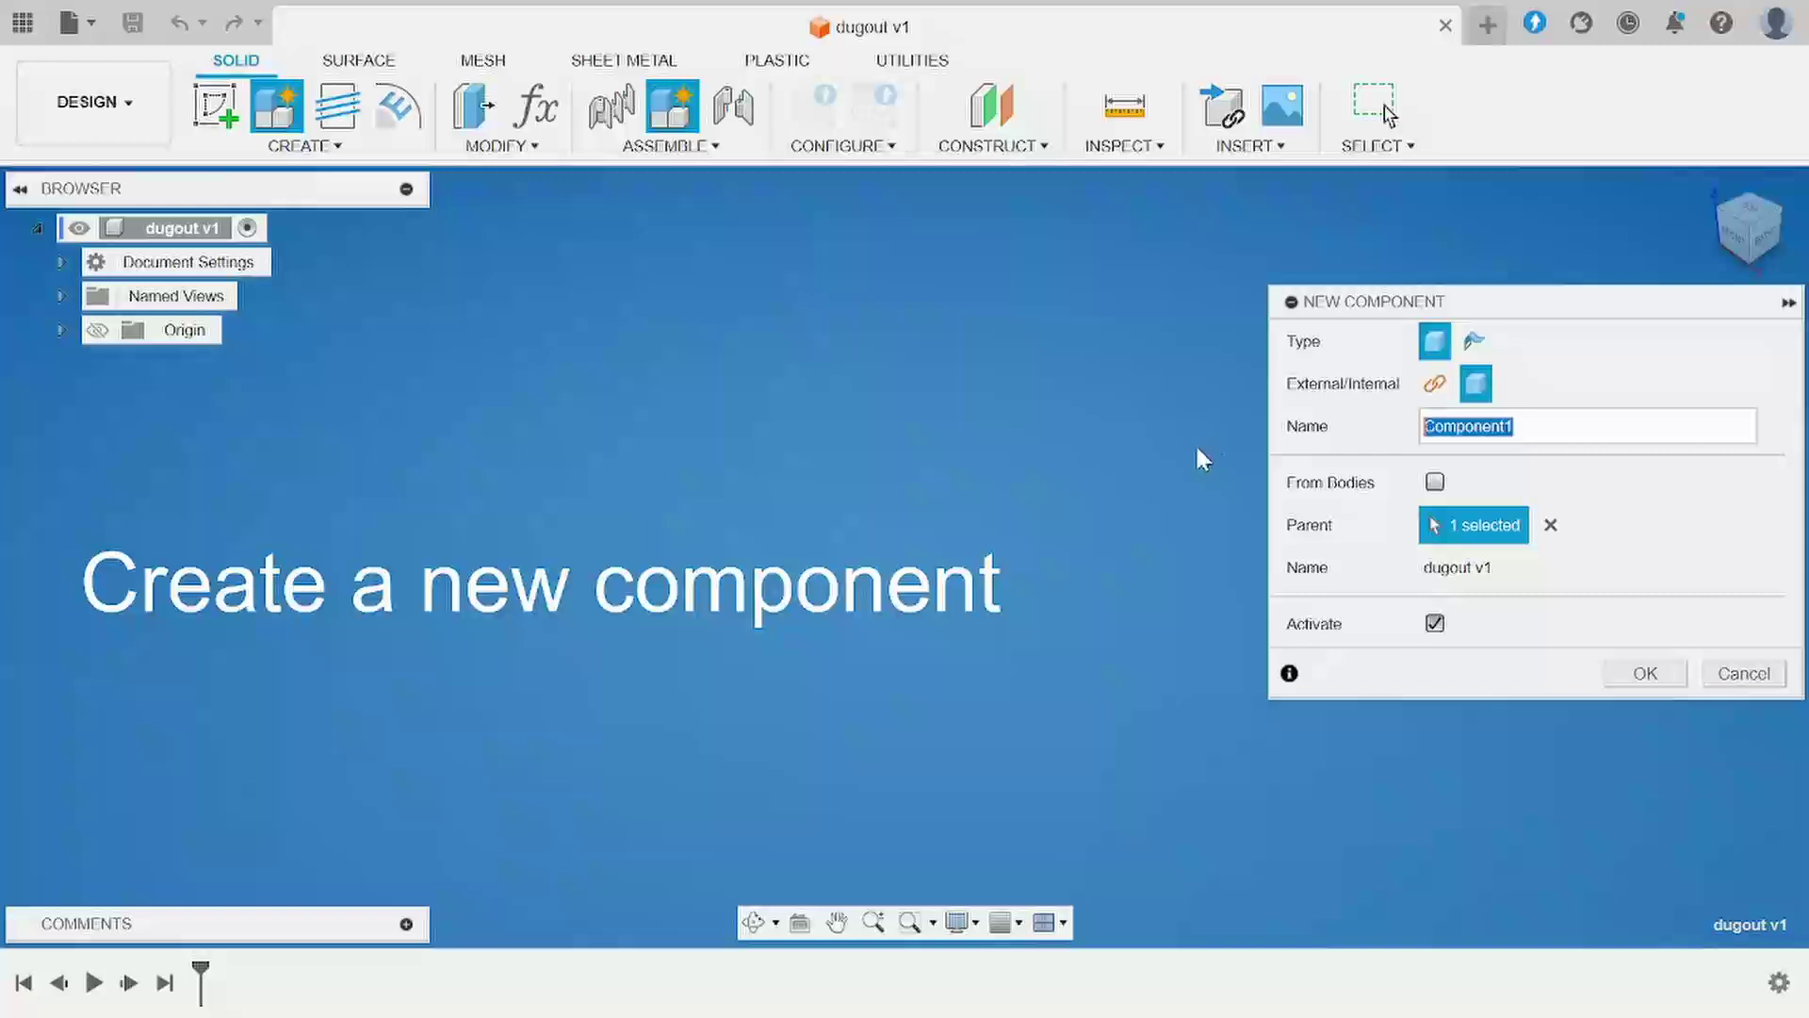
text(b)
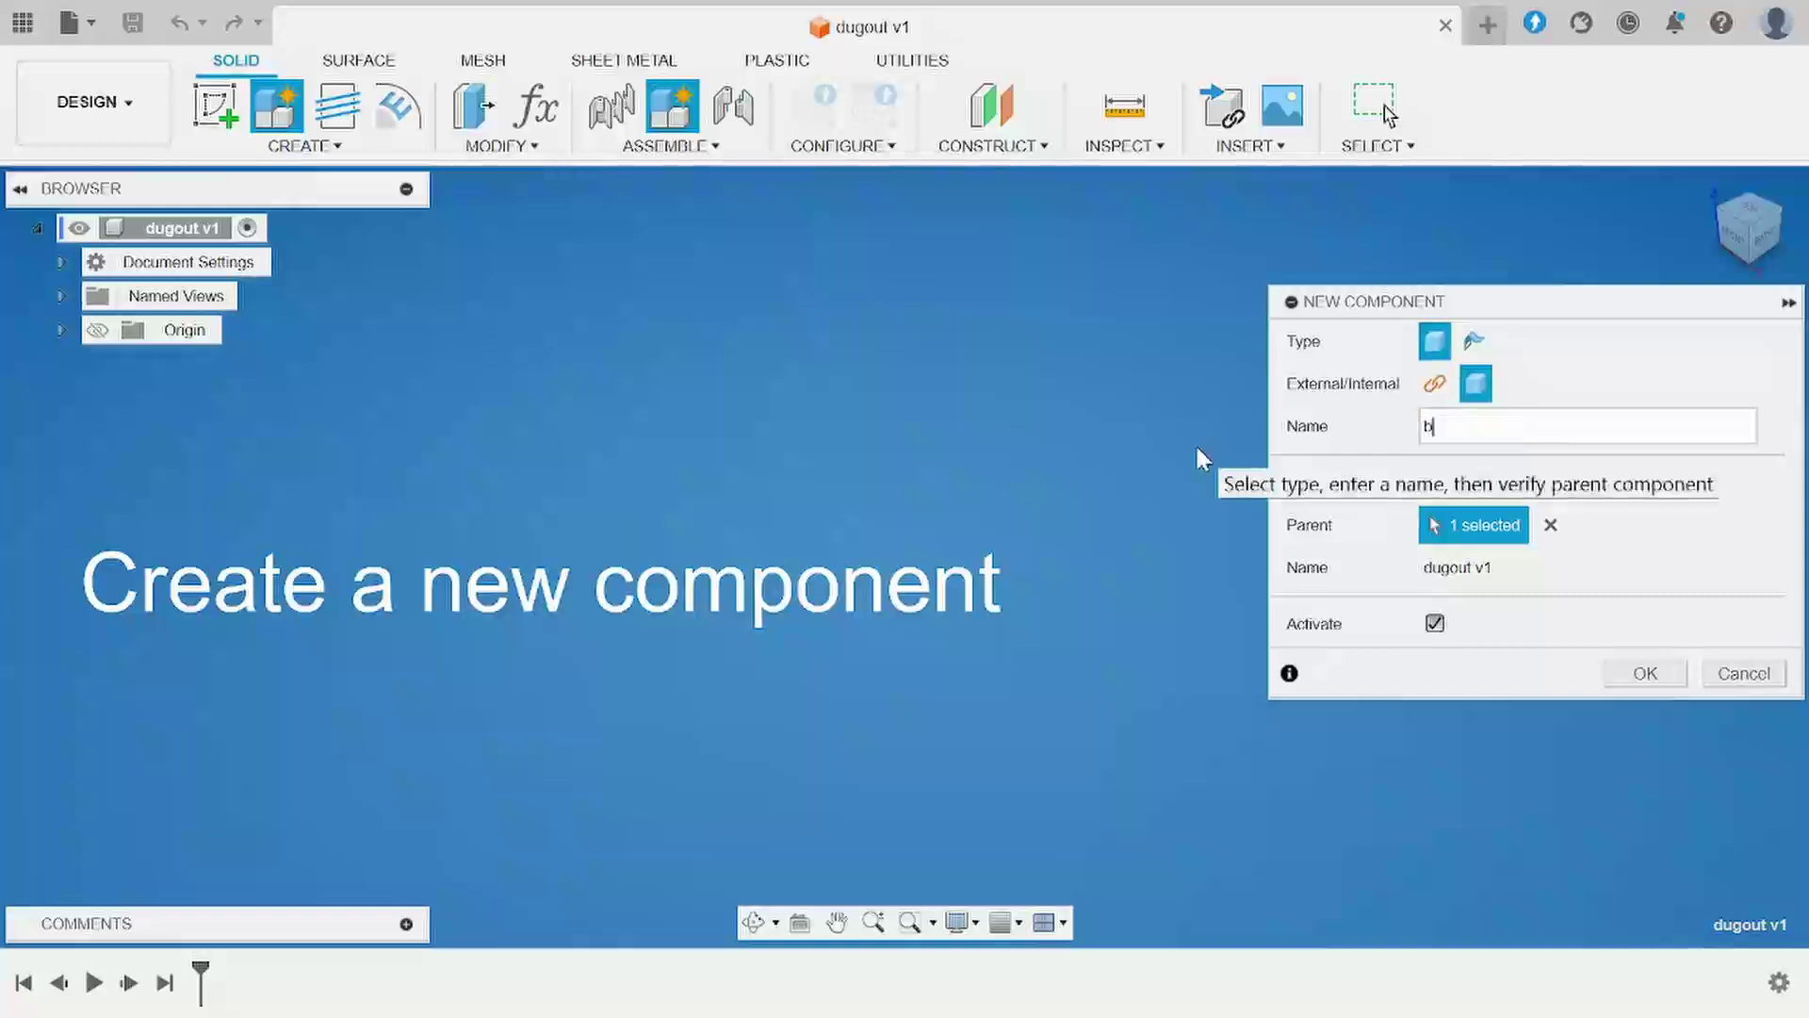
text(ottom)
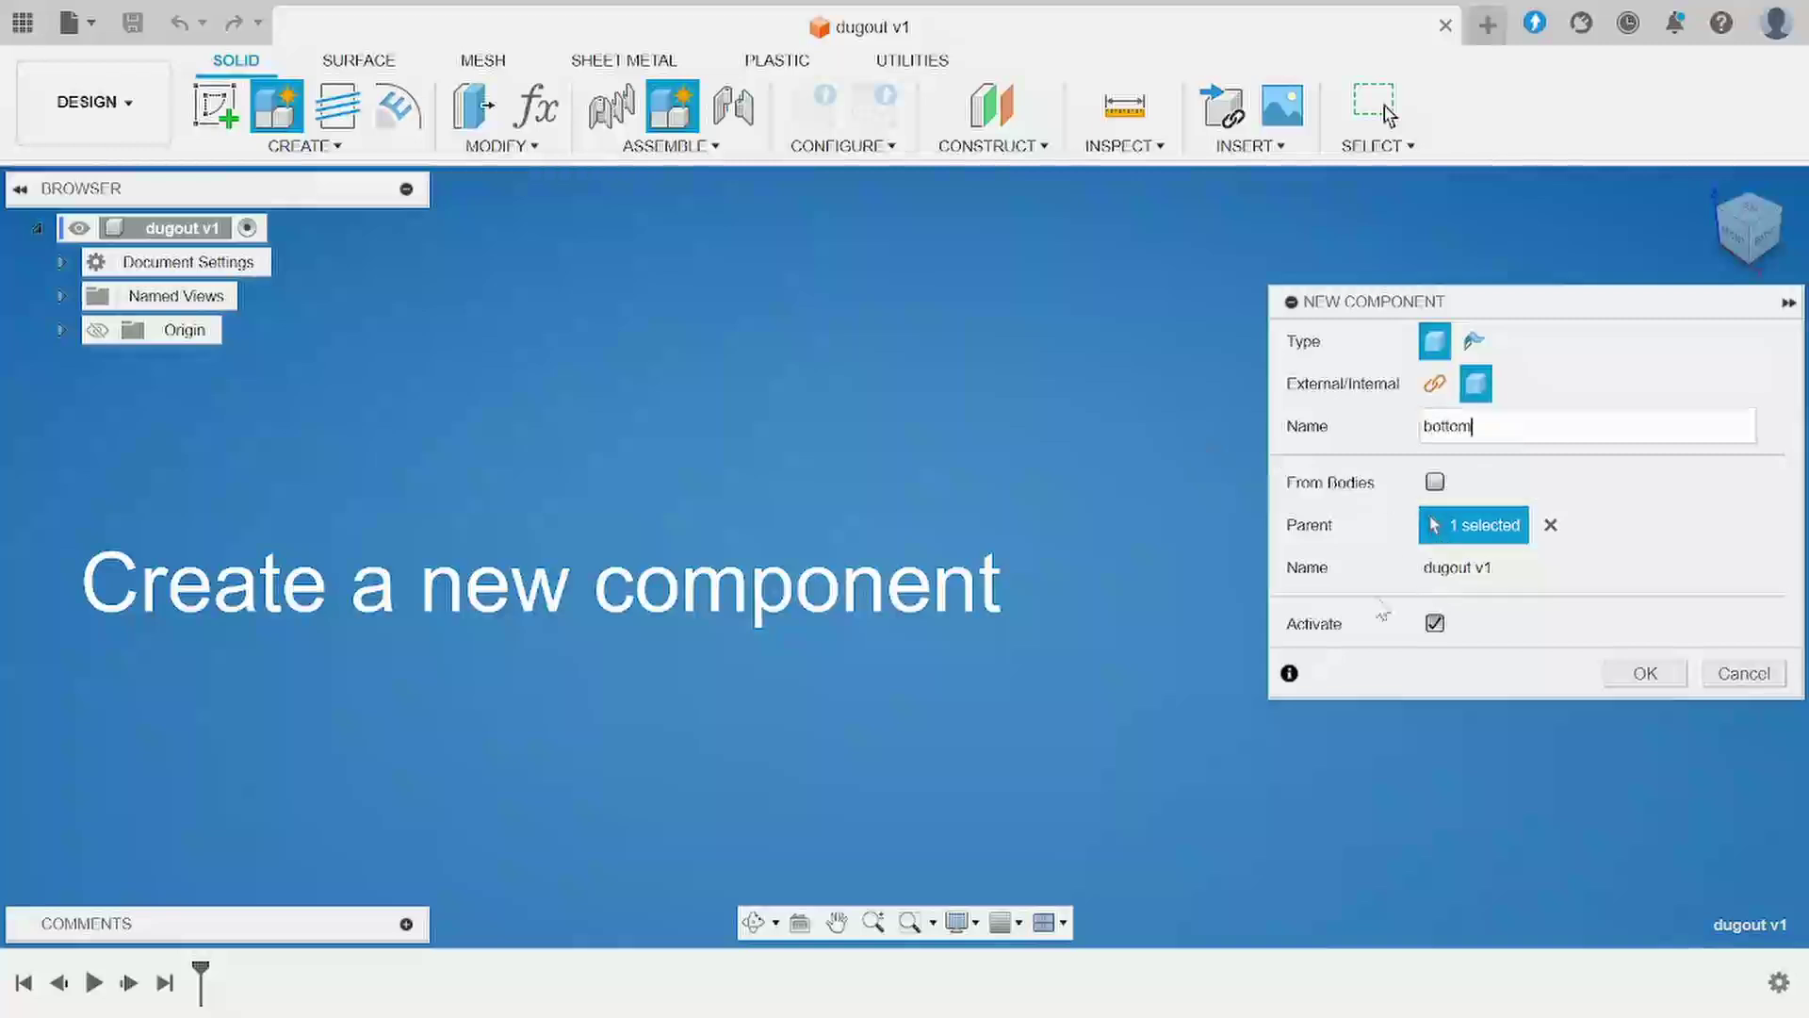
click(1641, 675)
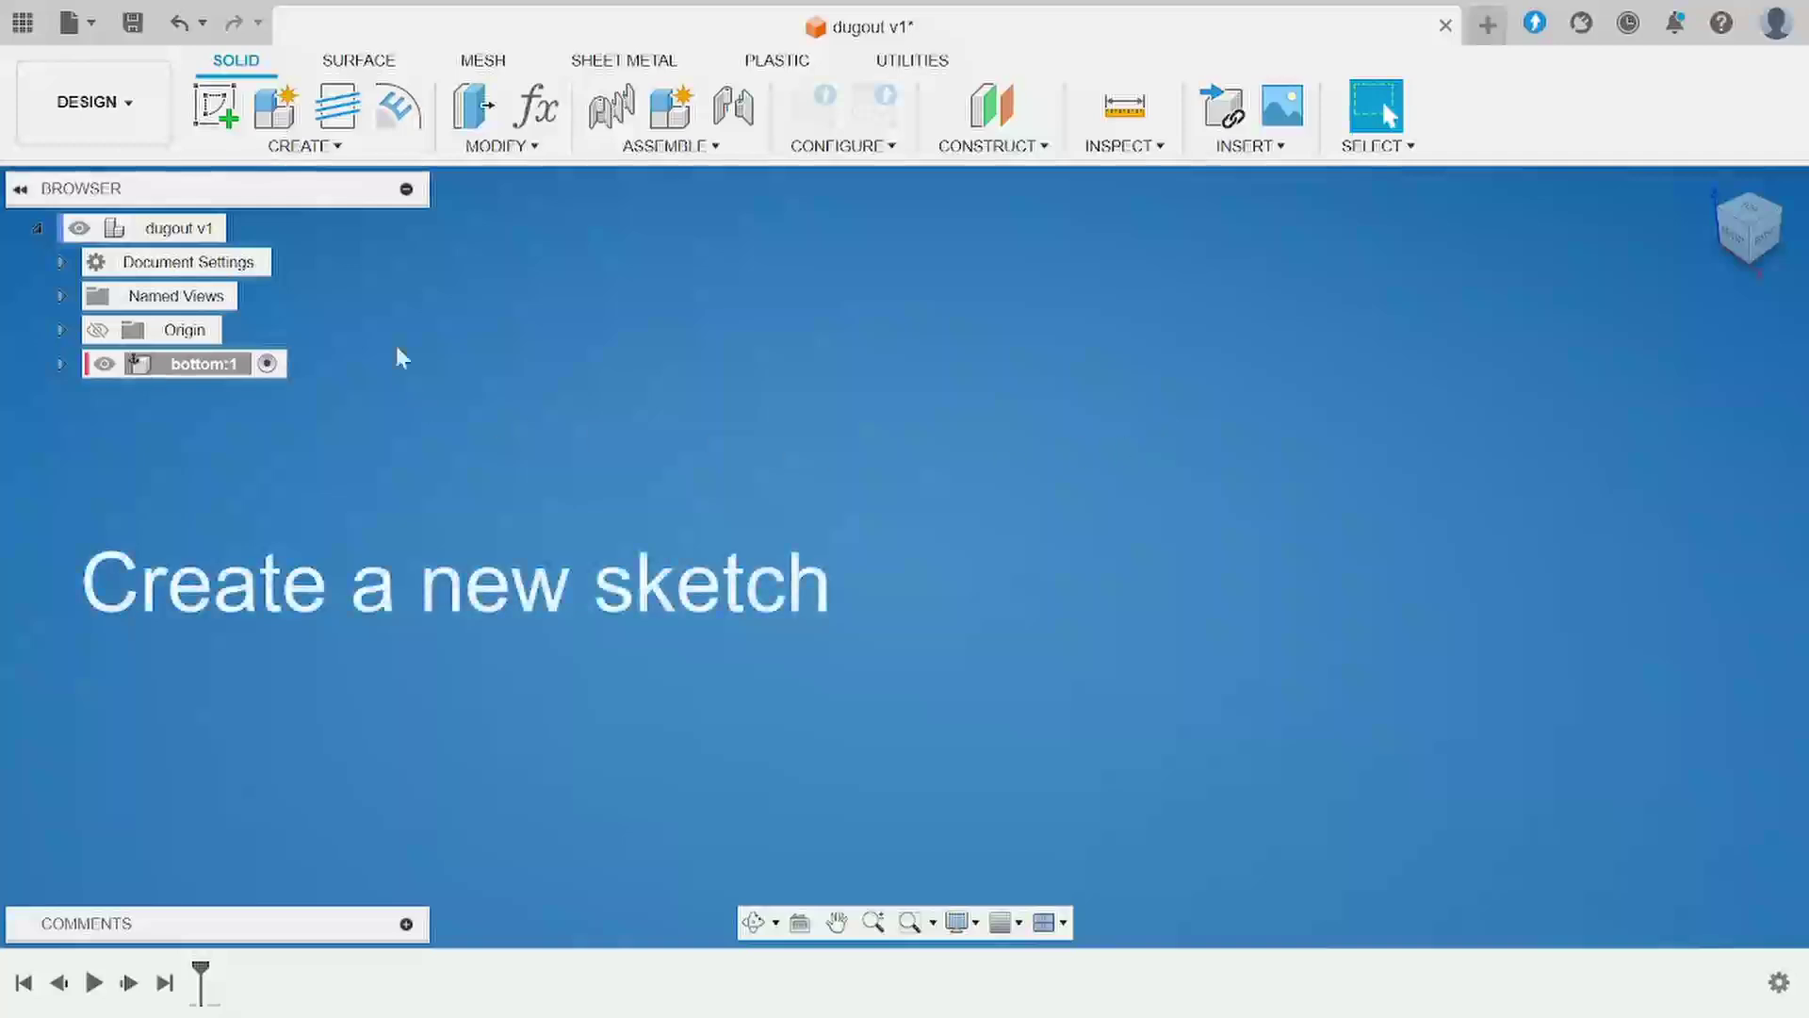
- Start a new sketch on the horizontal XY plane inside the bottom component
click(300, 147)
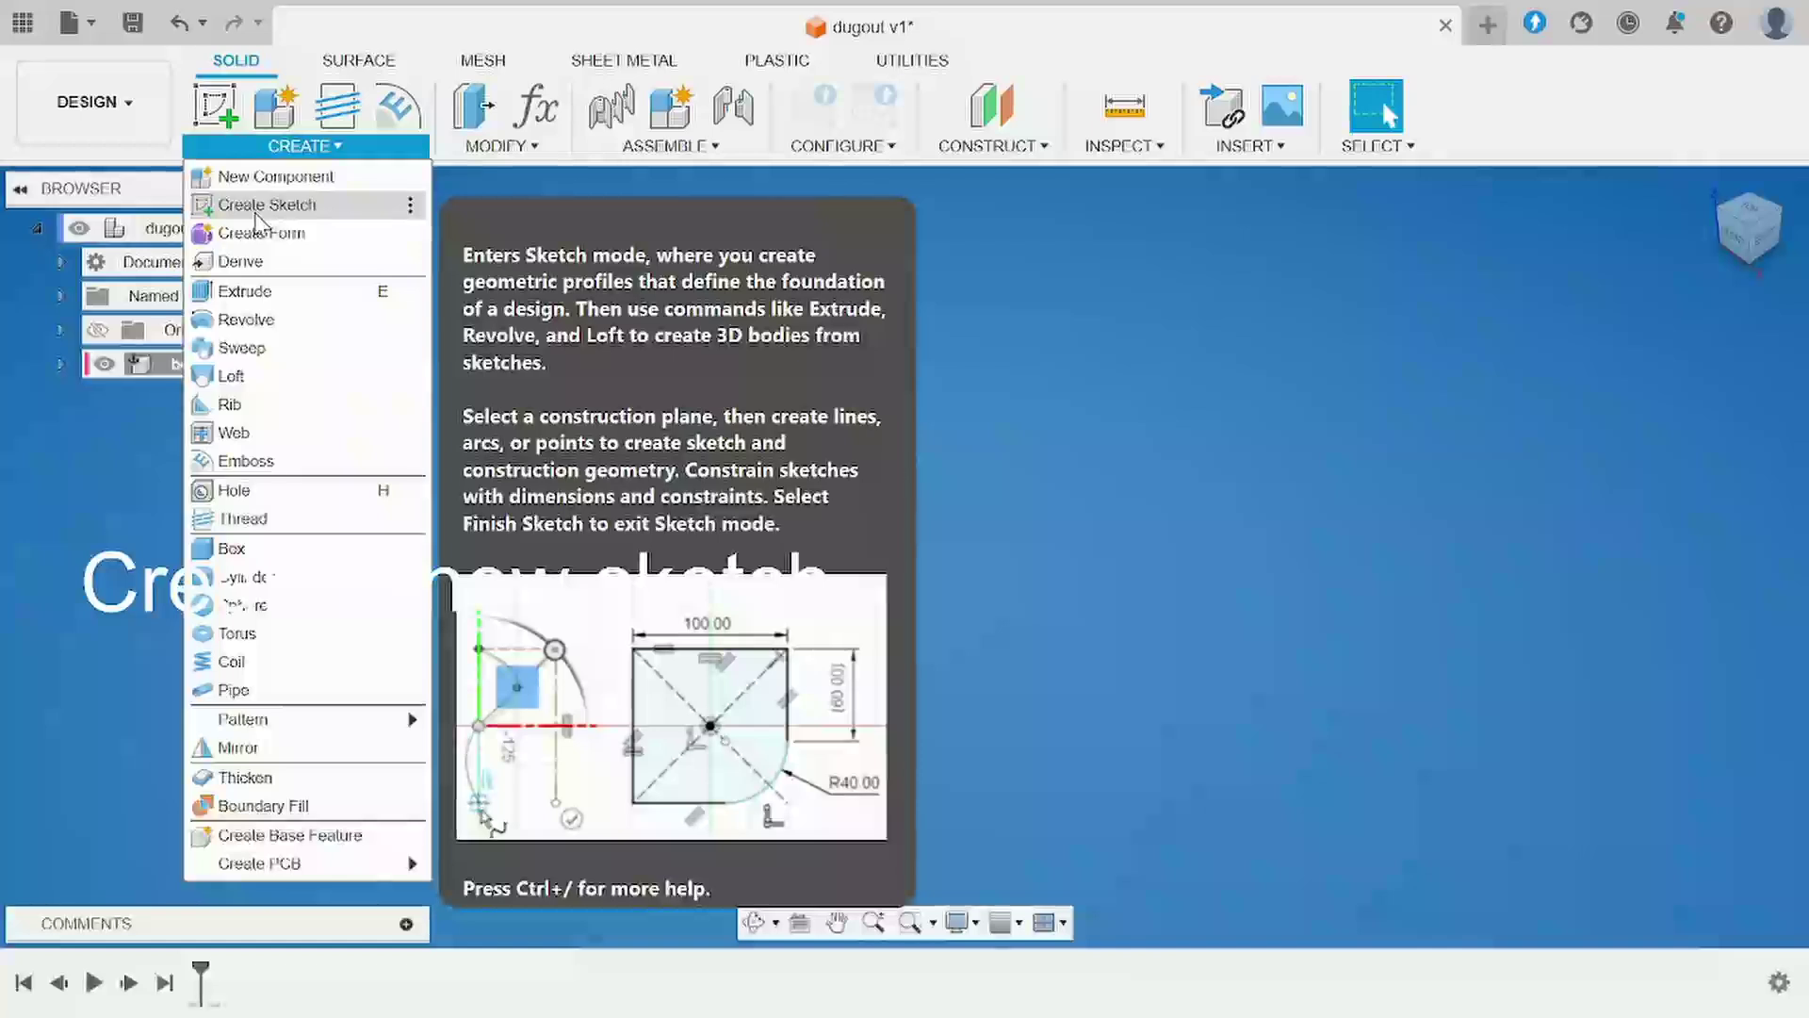
click(256, 216)
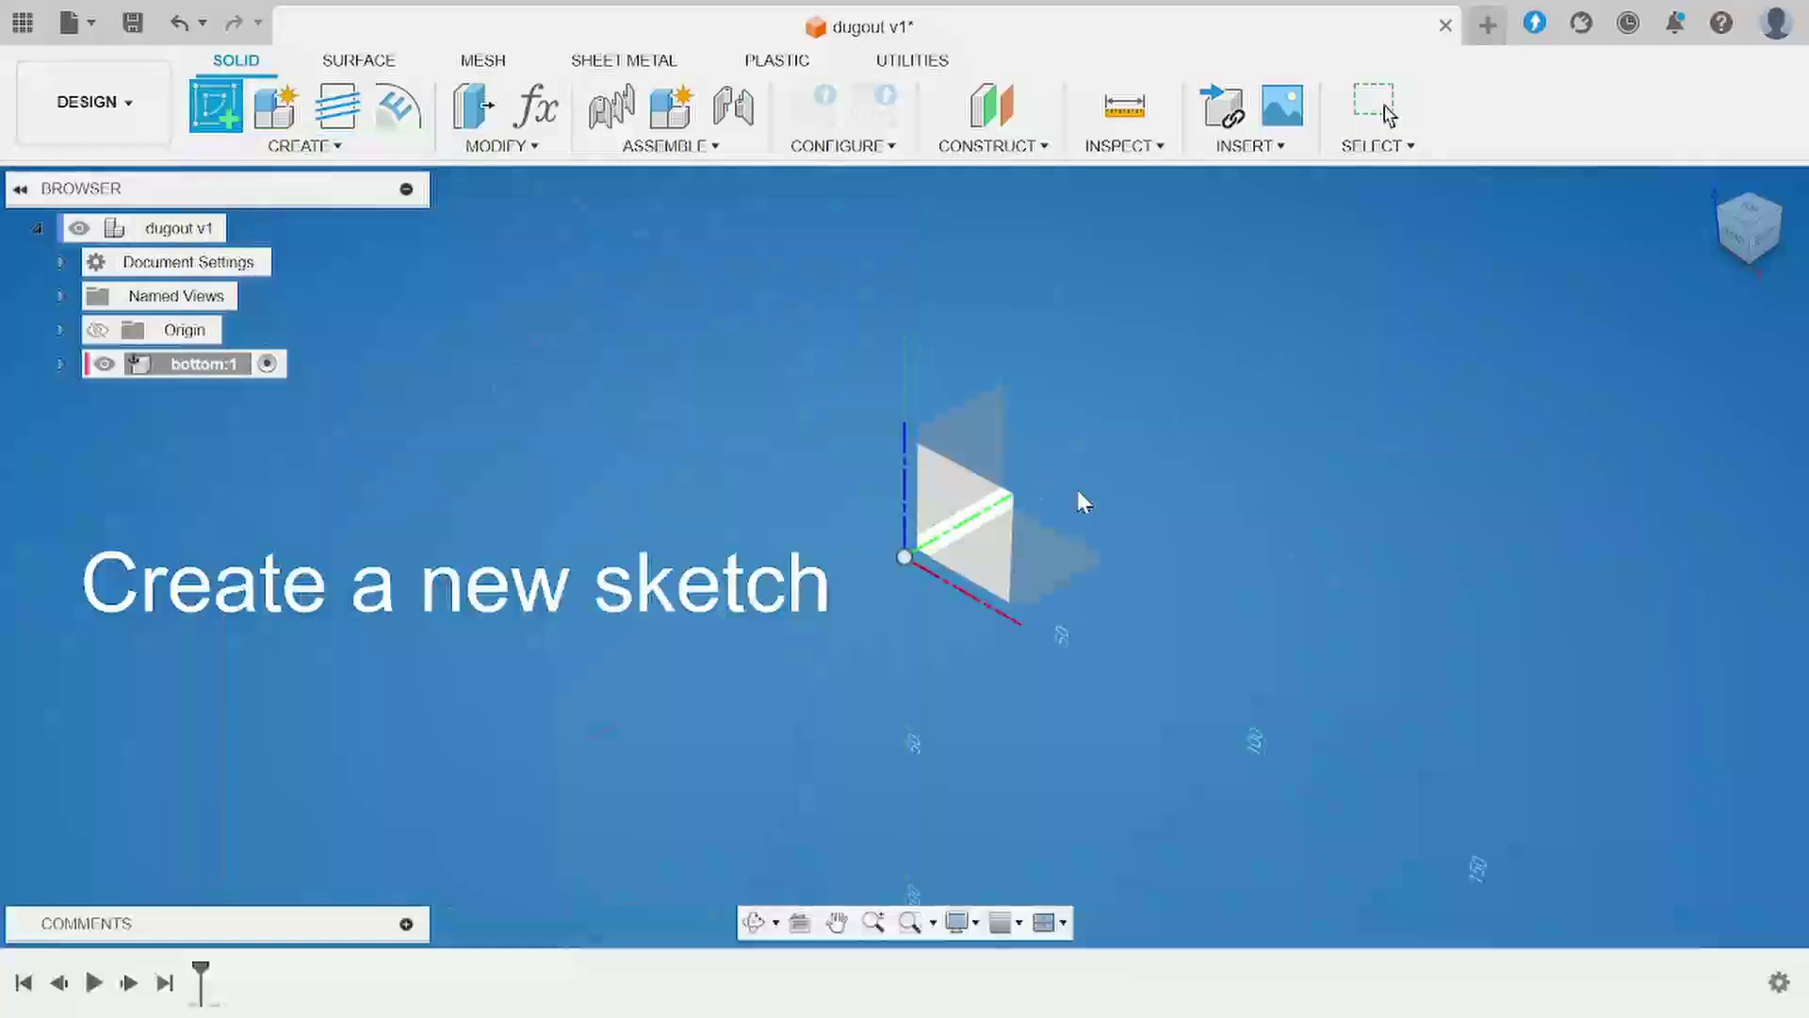
click(1044, 570)
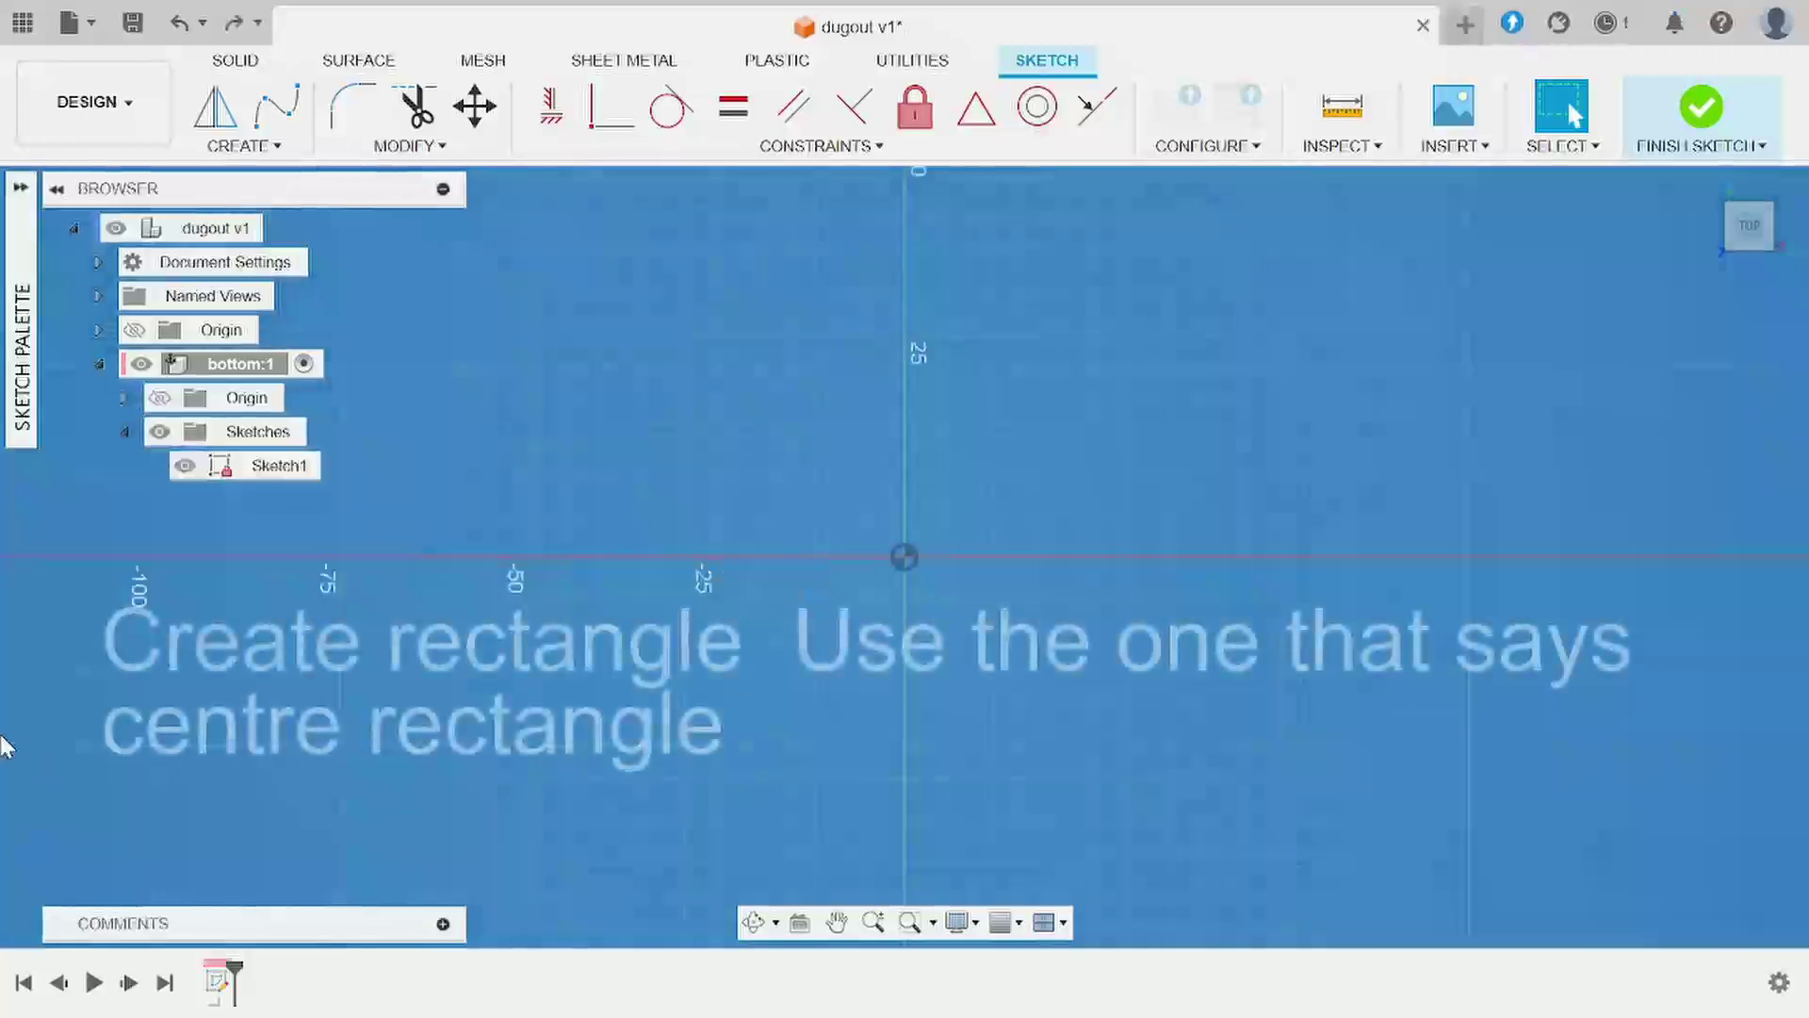
- Sketch a center rectangle about 67 mm wide, centered on the origin
click(276, 146)
mouse_move(294, 210)
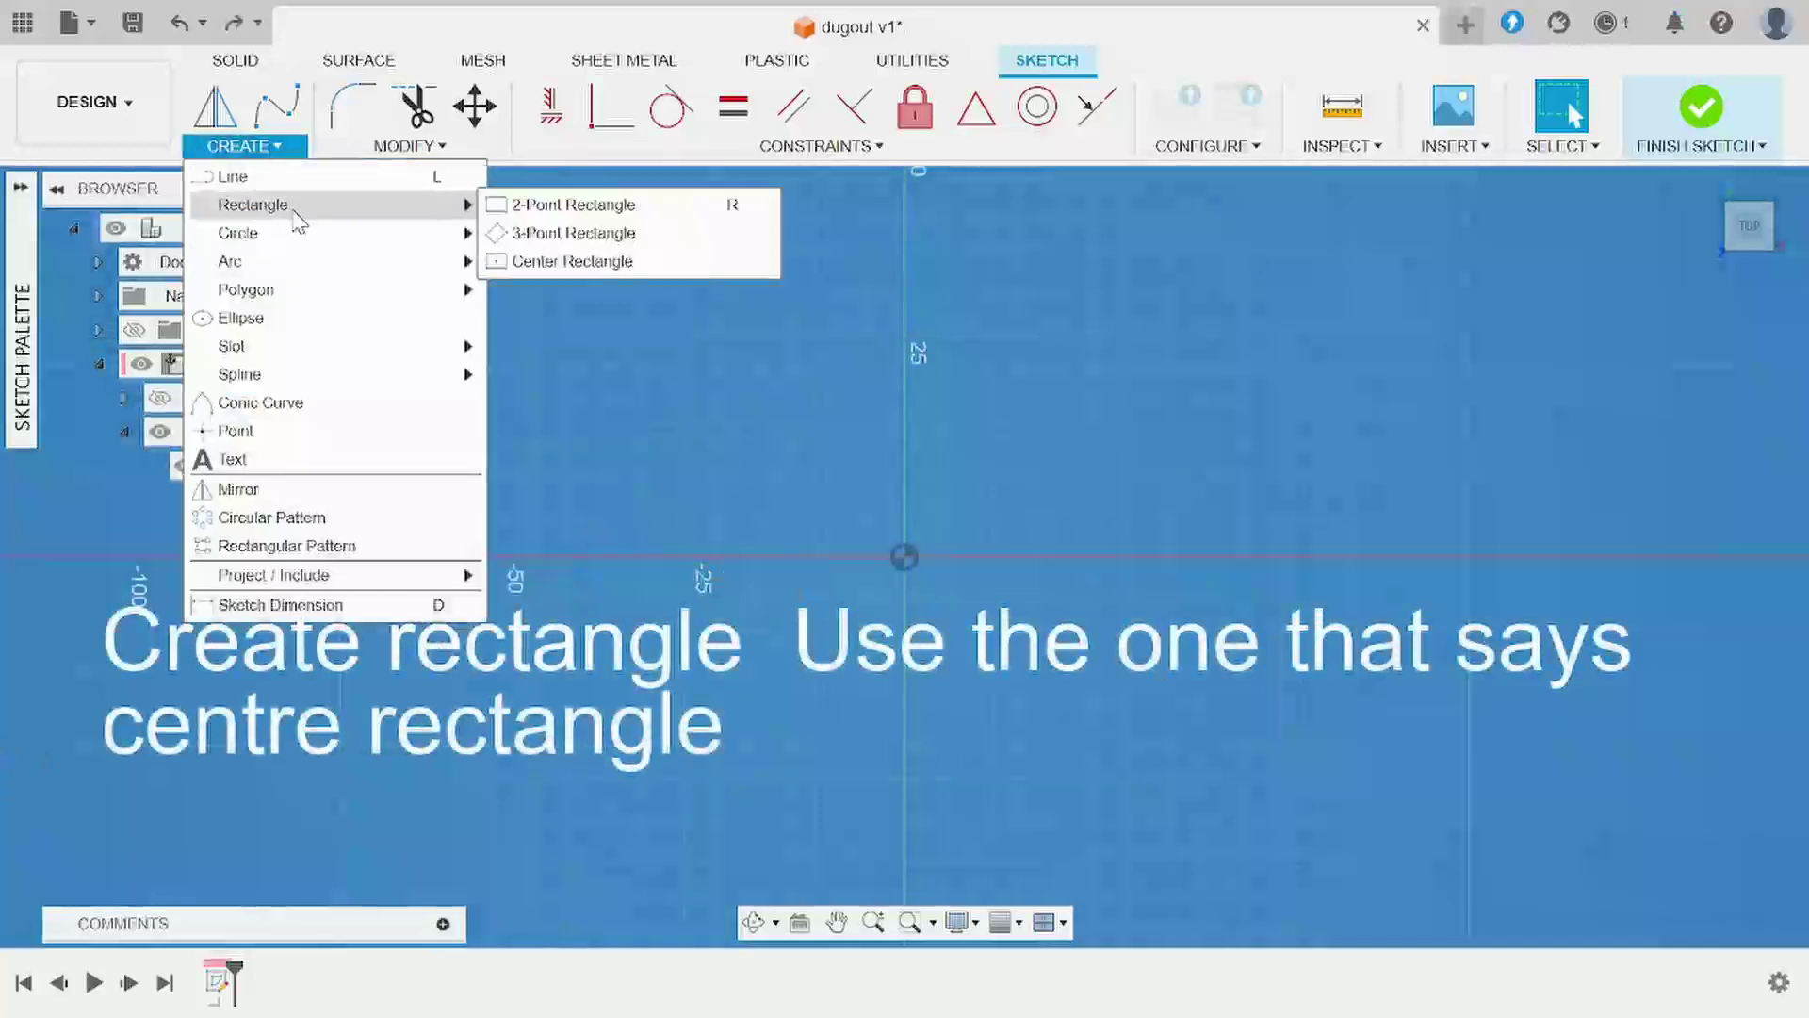
click(510, 266)
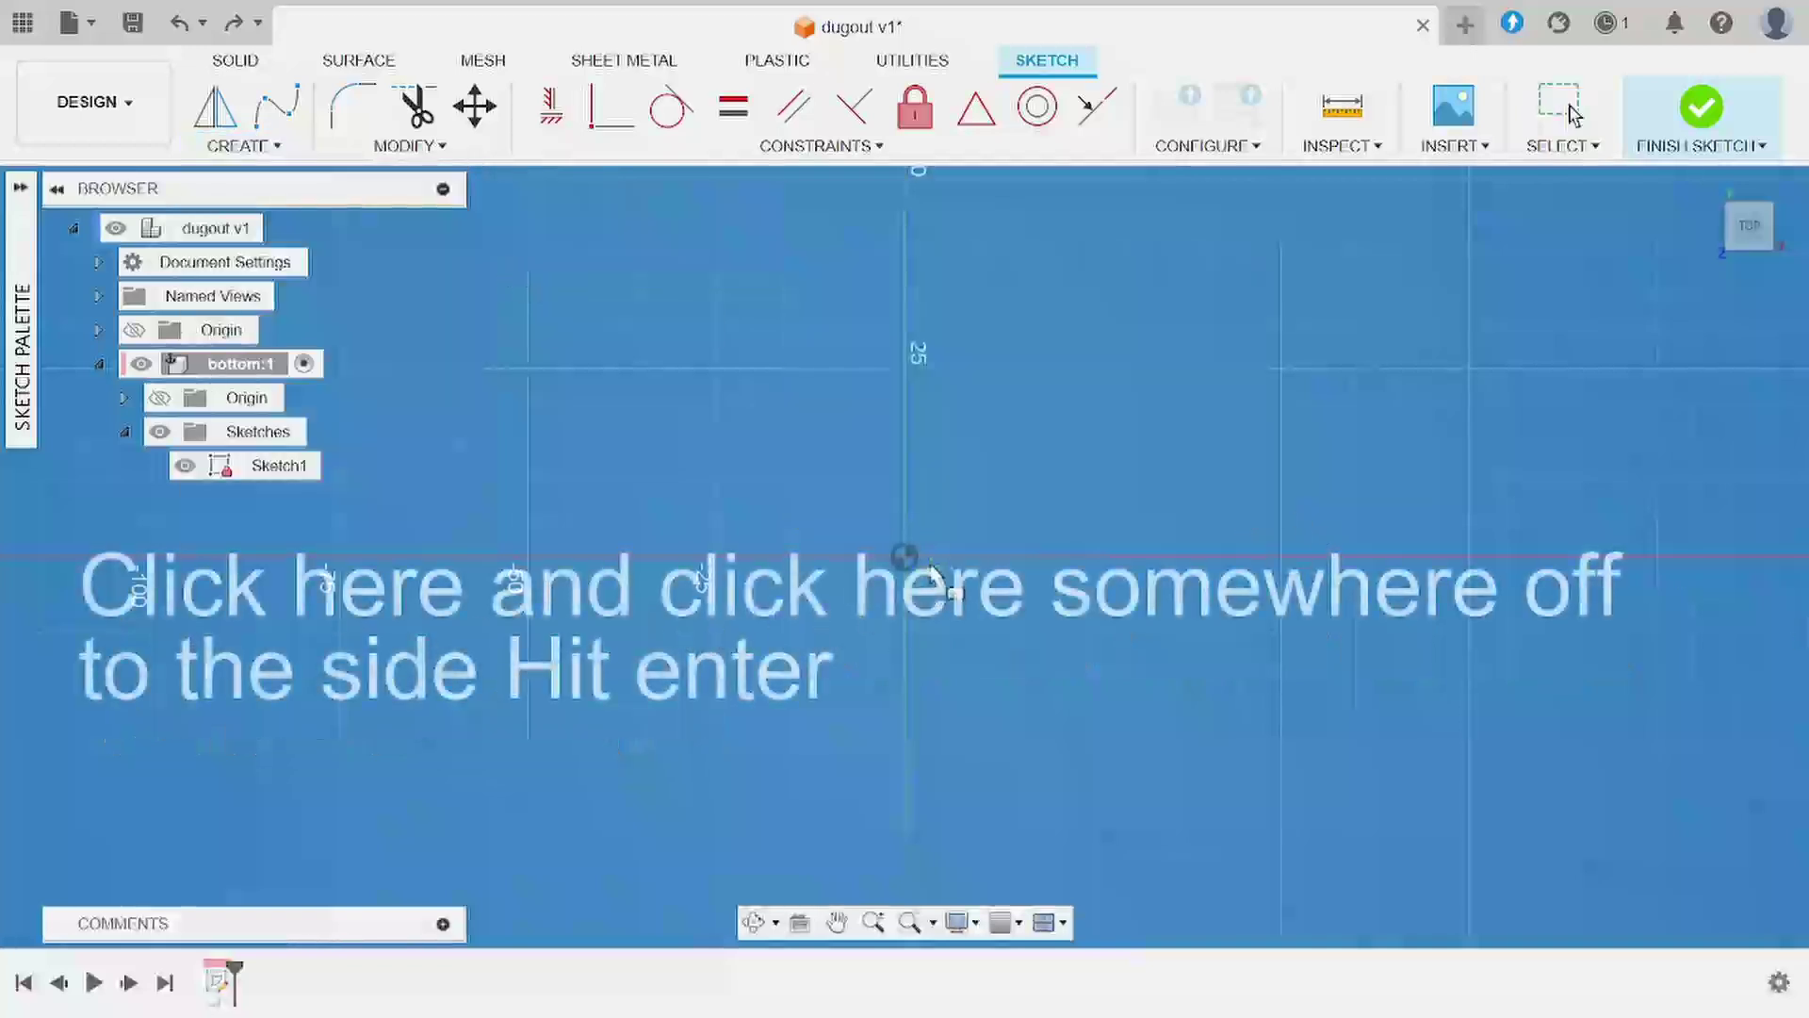
click(904, 558)
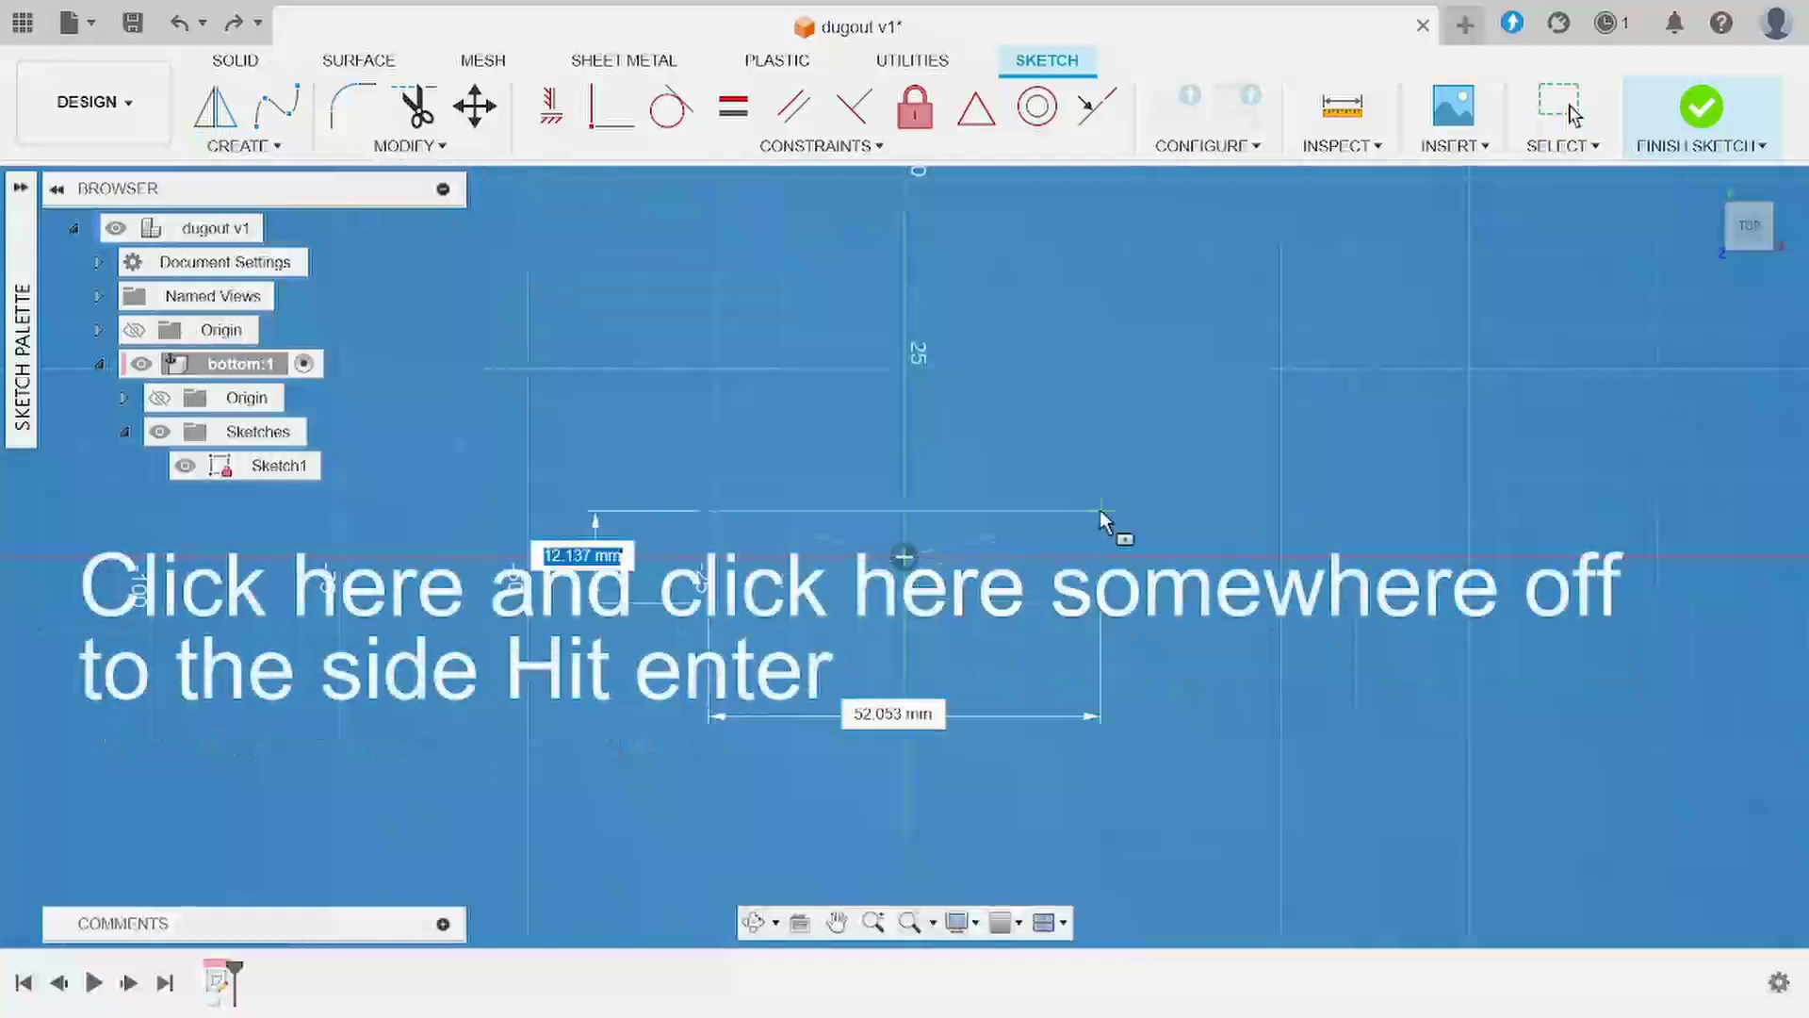
click(1157, 426)
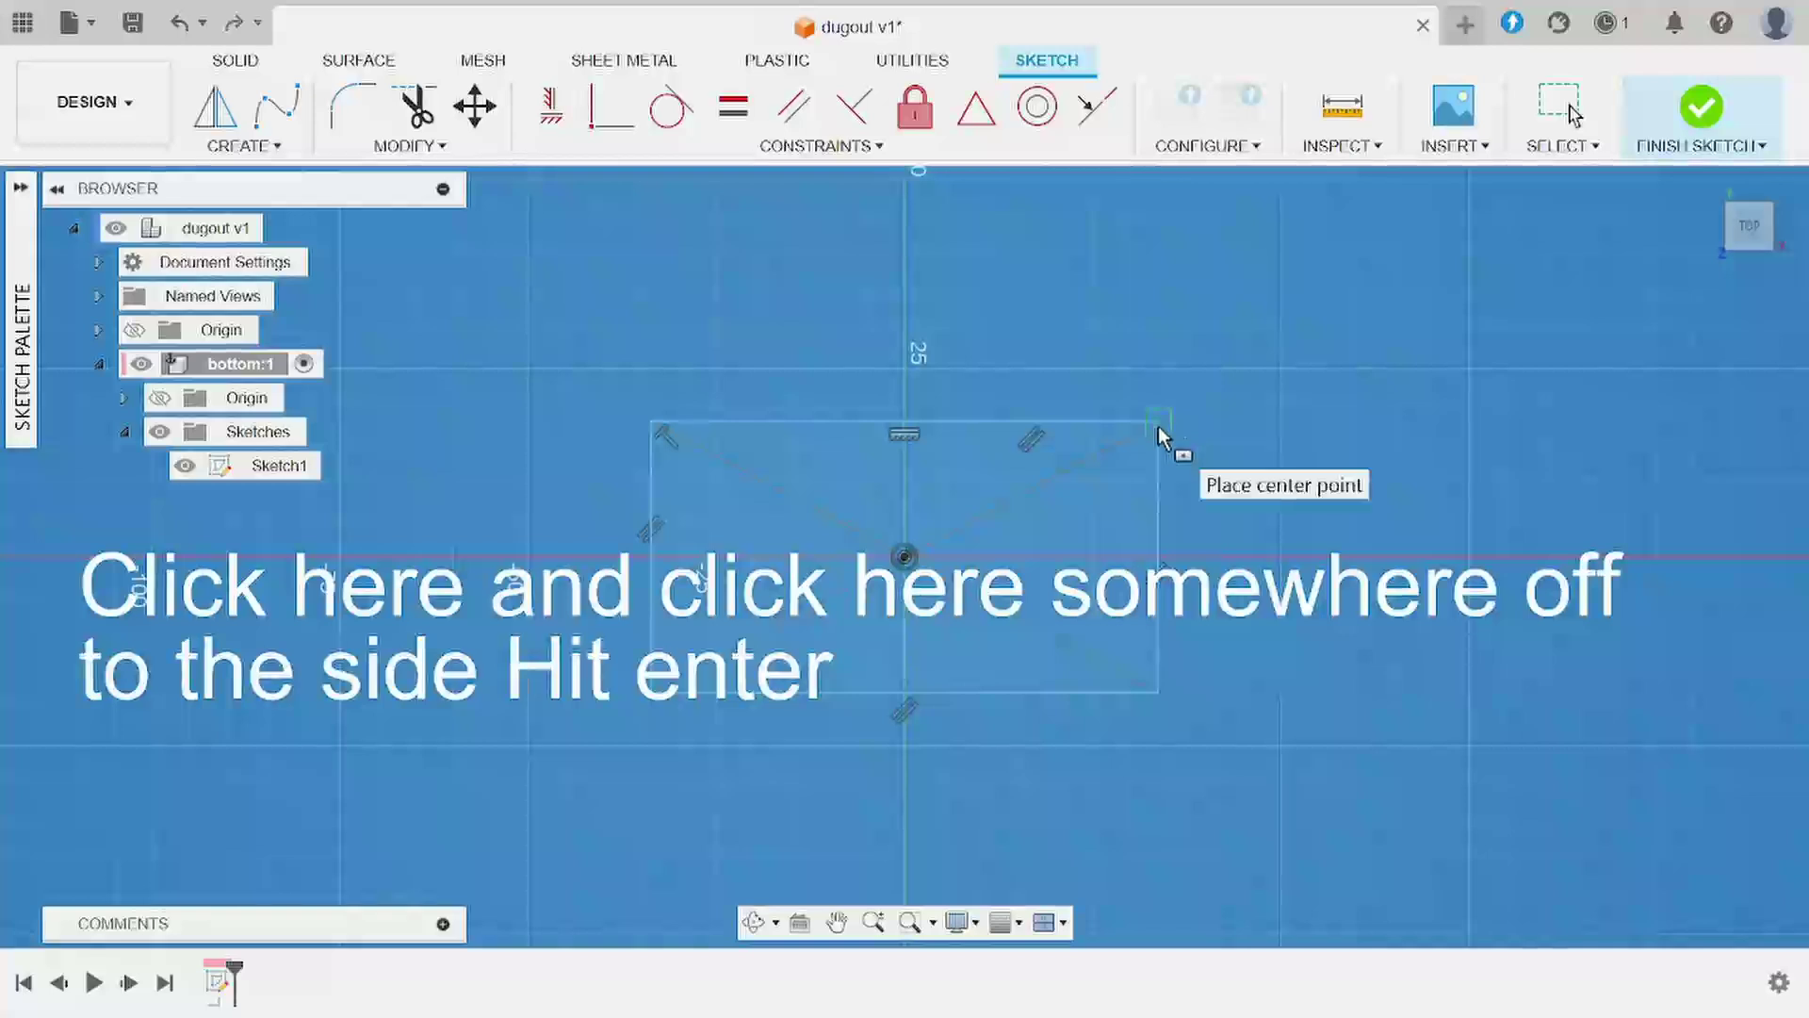
key(Escape)
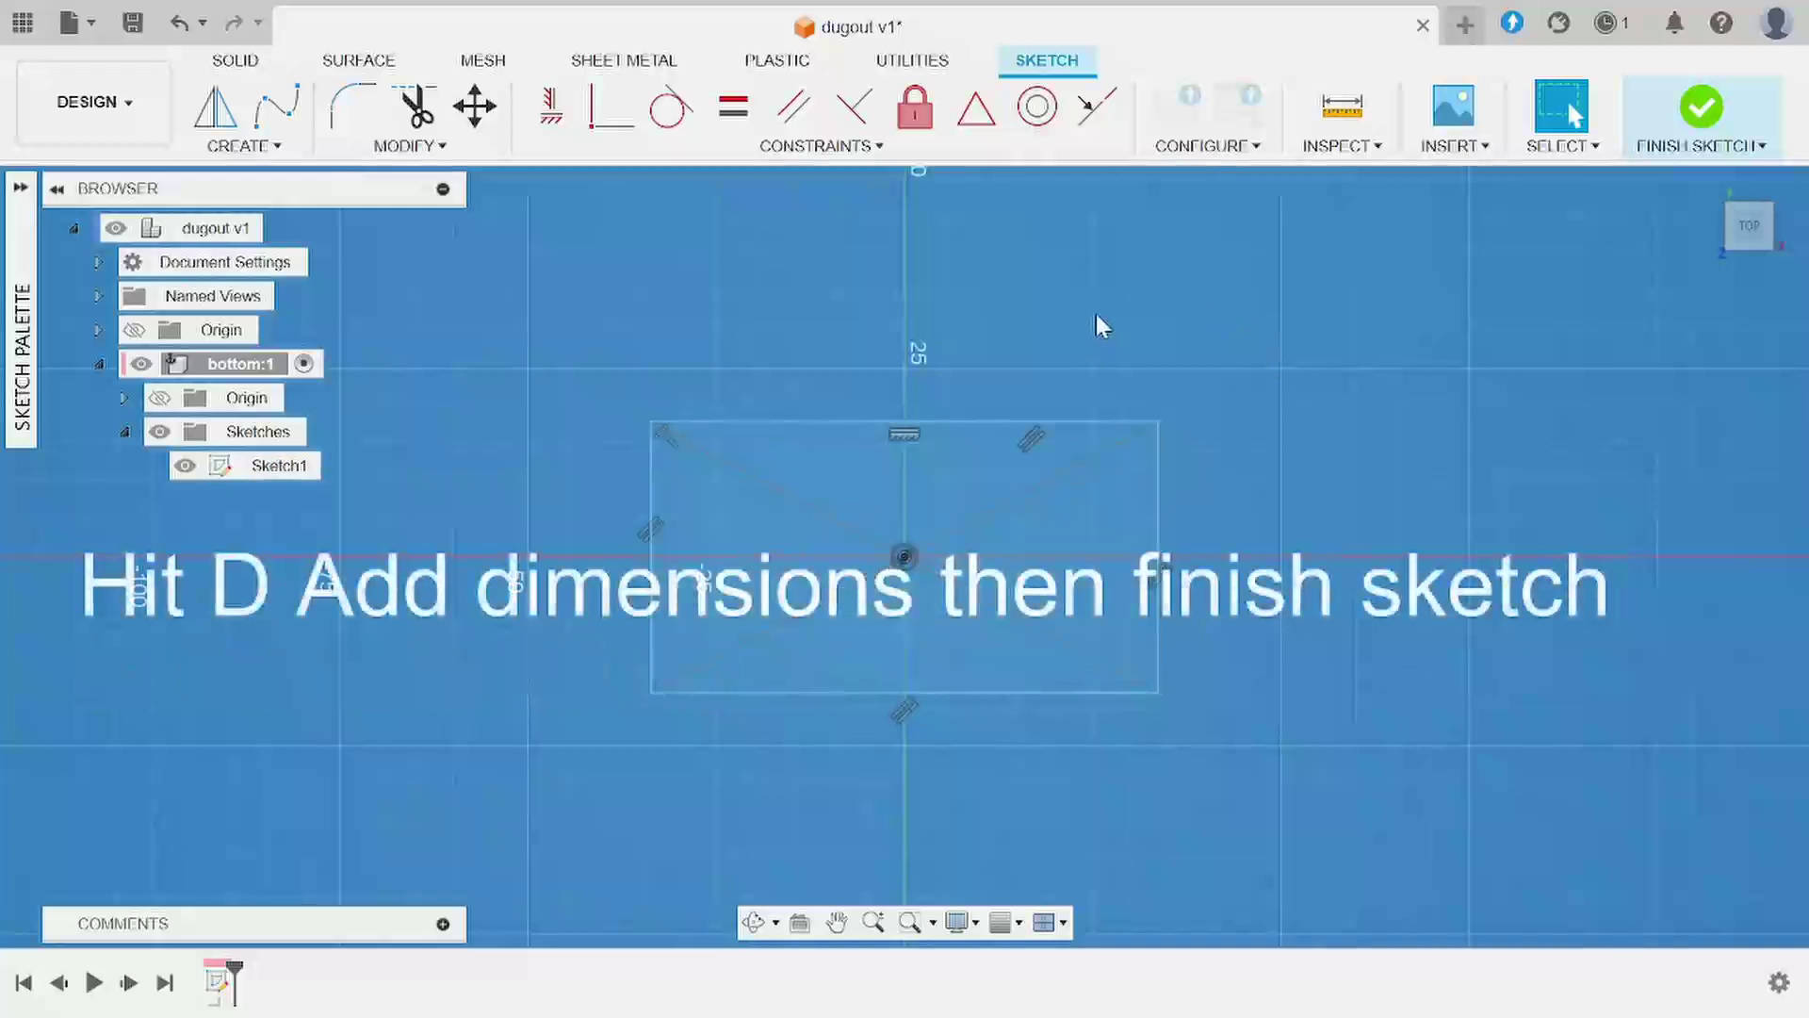
- Dimension the rectangle's long upper edge to 70 mm
key(d)
click(740, 420)
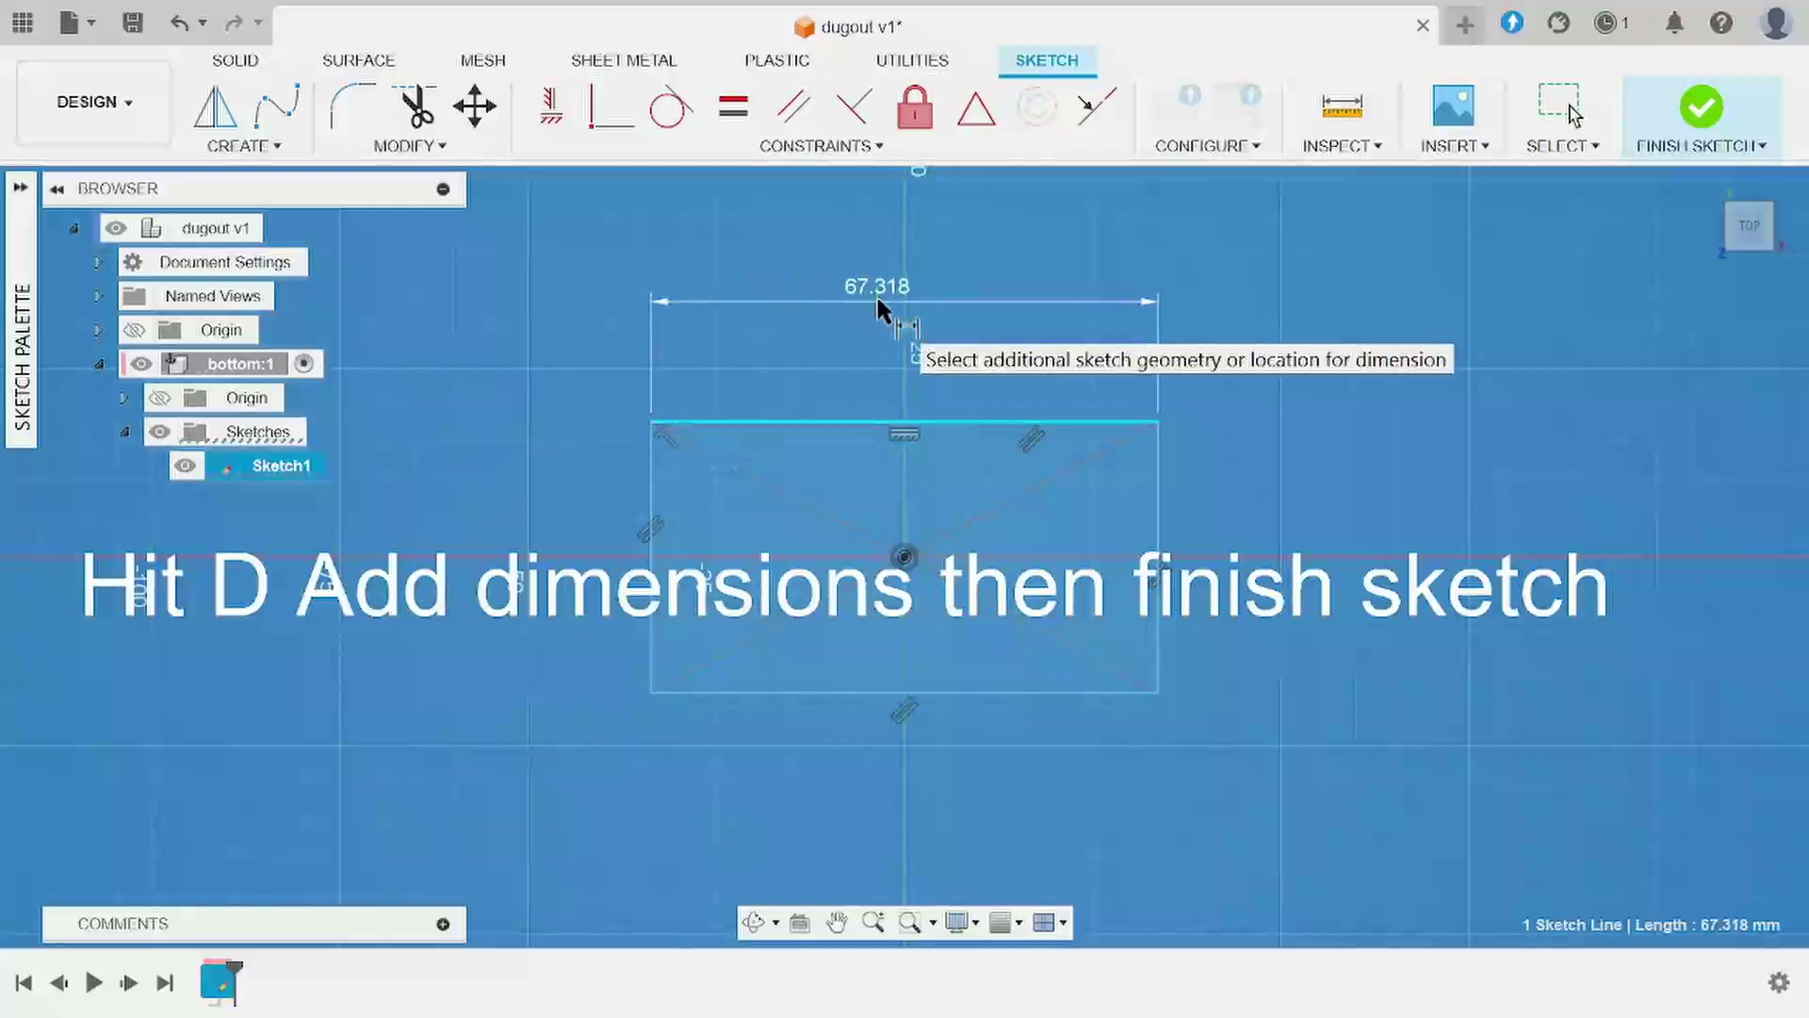
click(878, 309)
text(4)
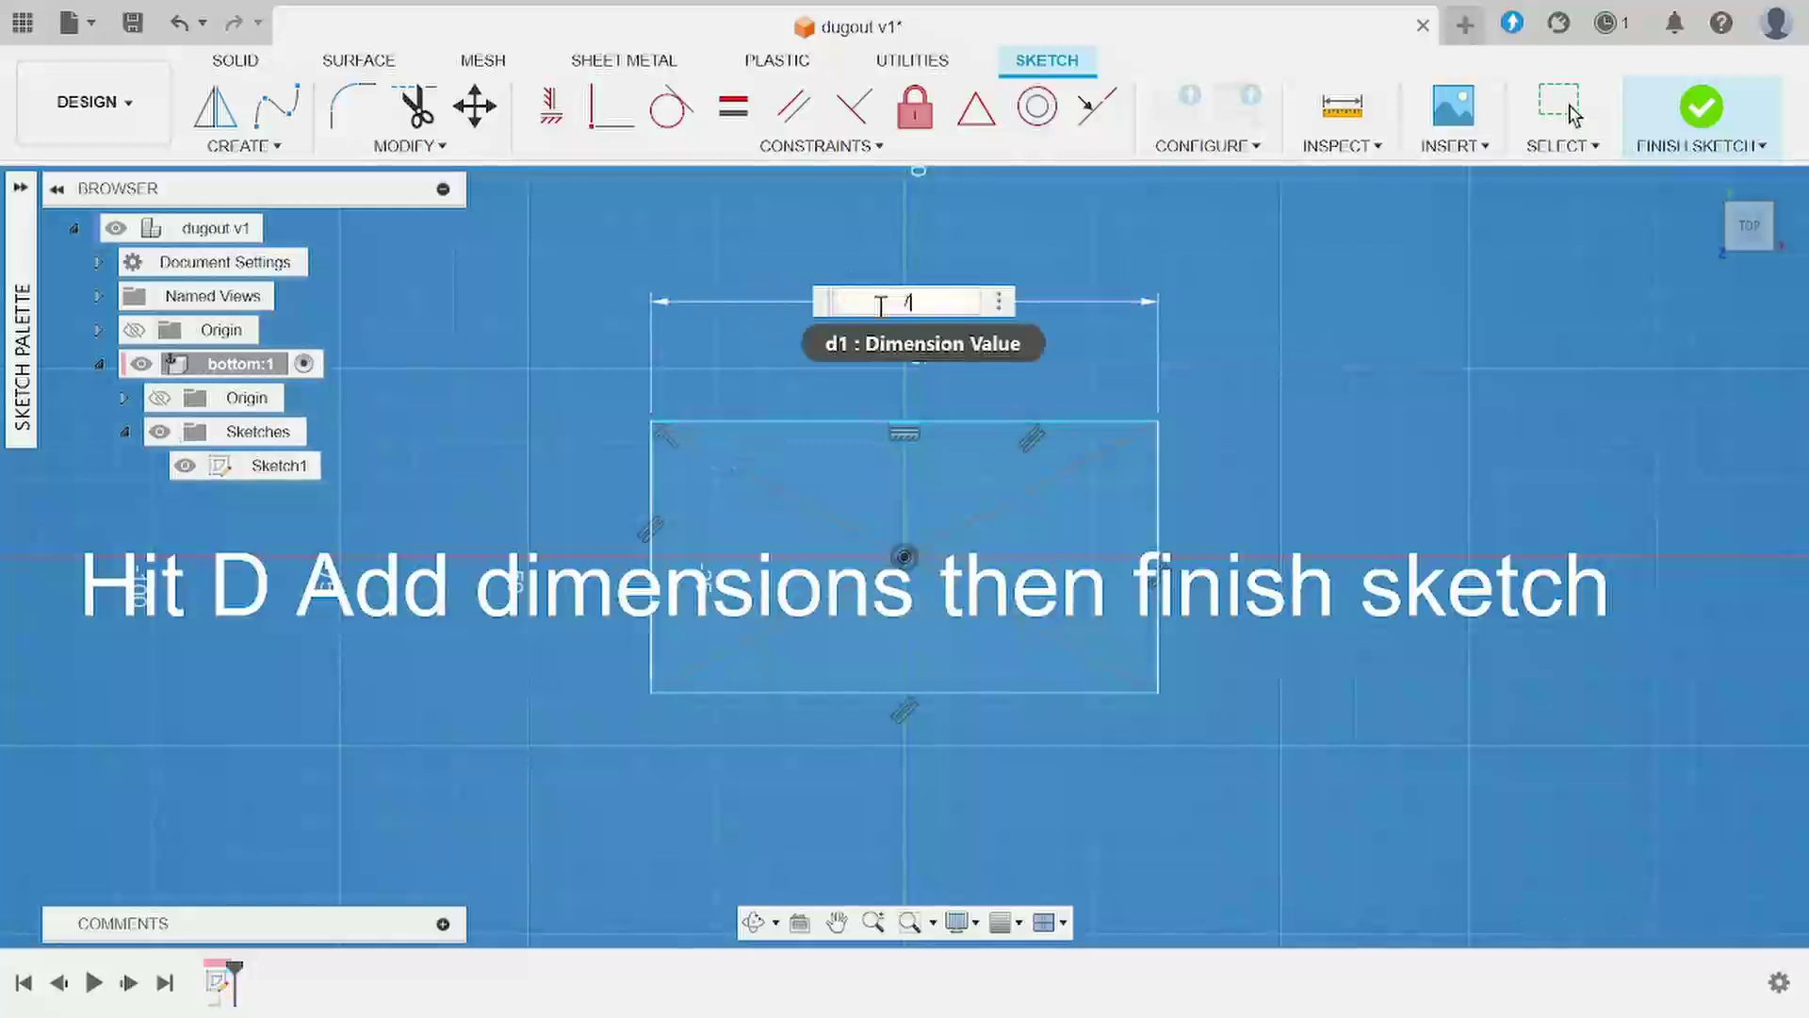
text(0)
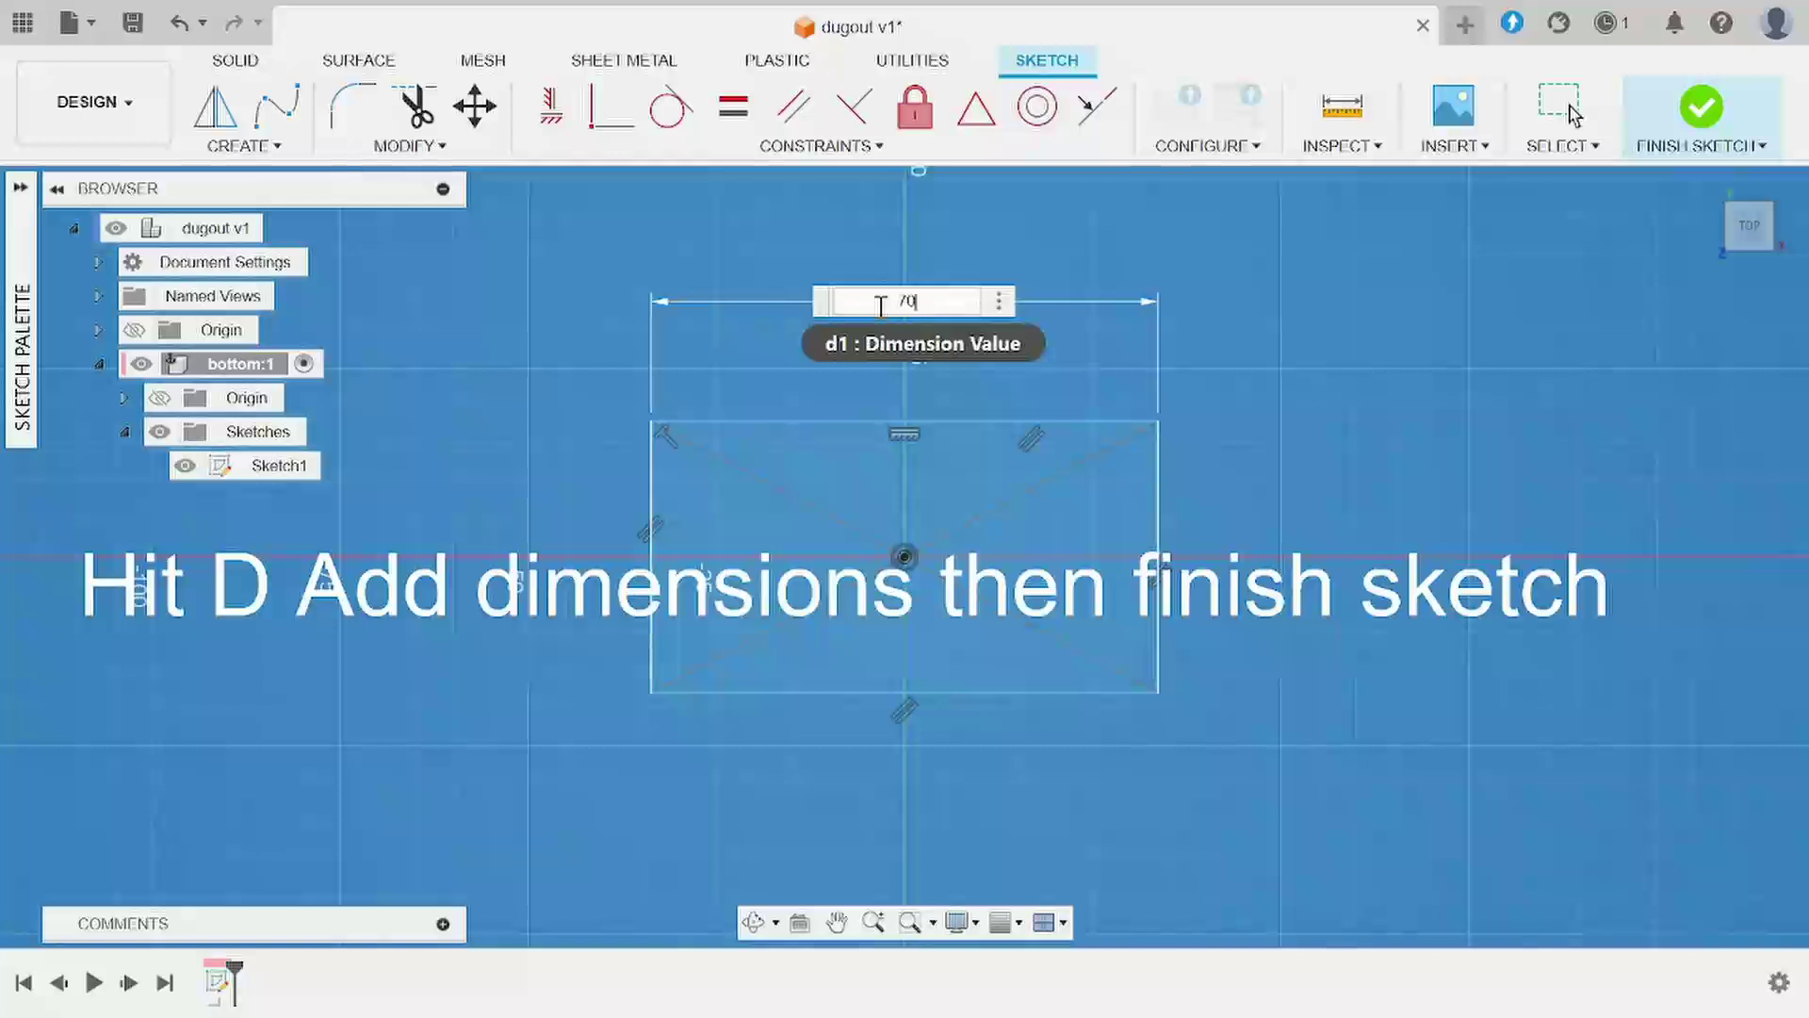
key(Return)
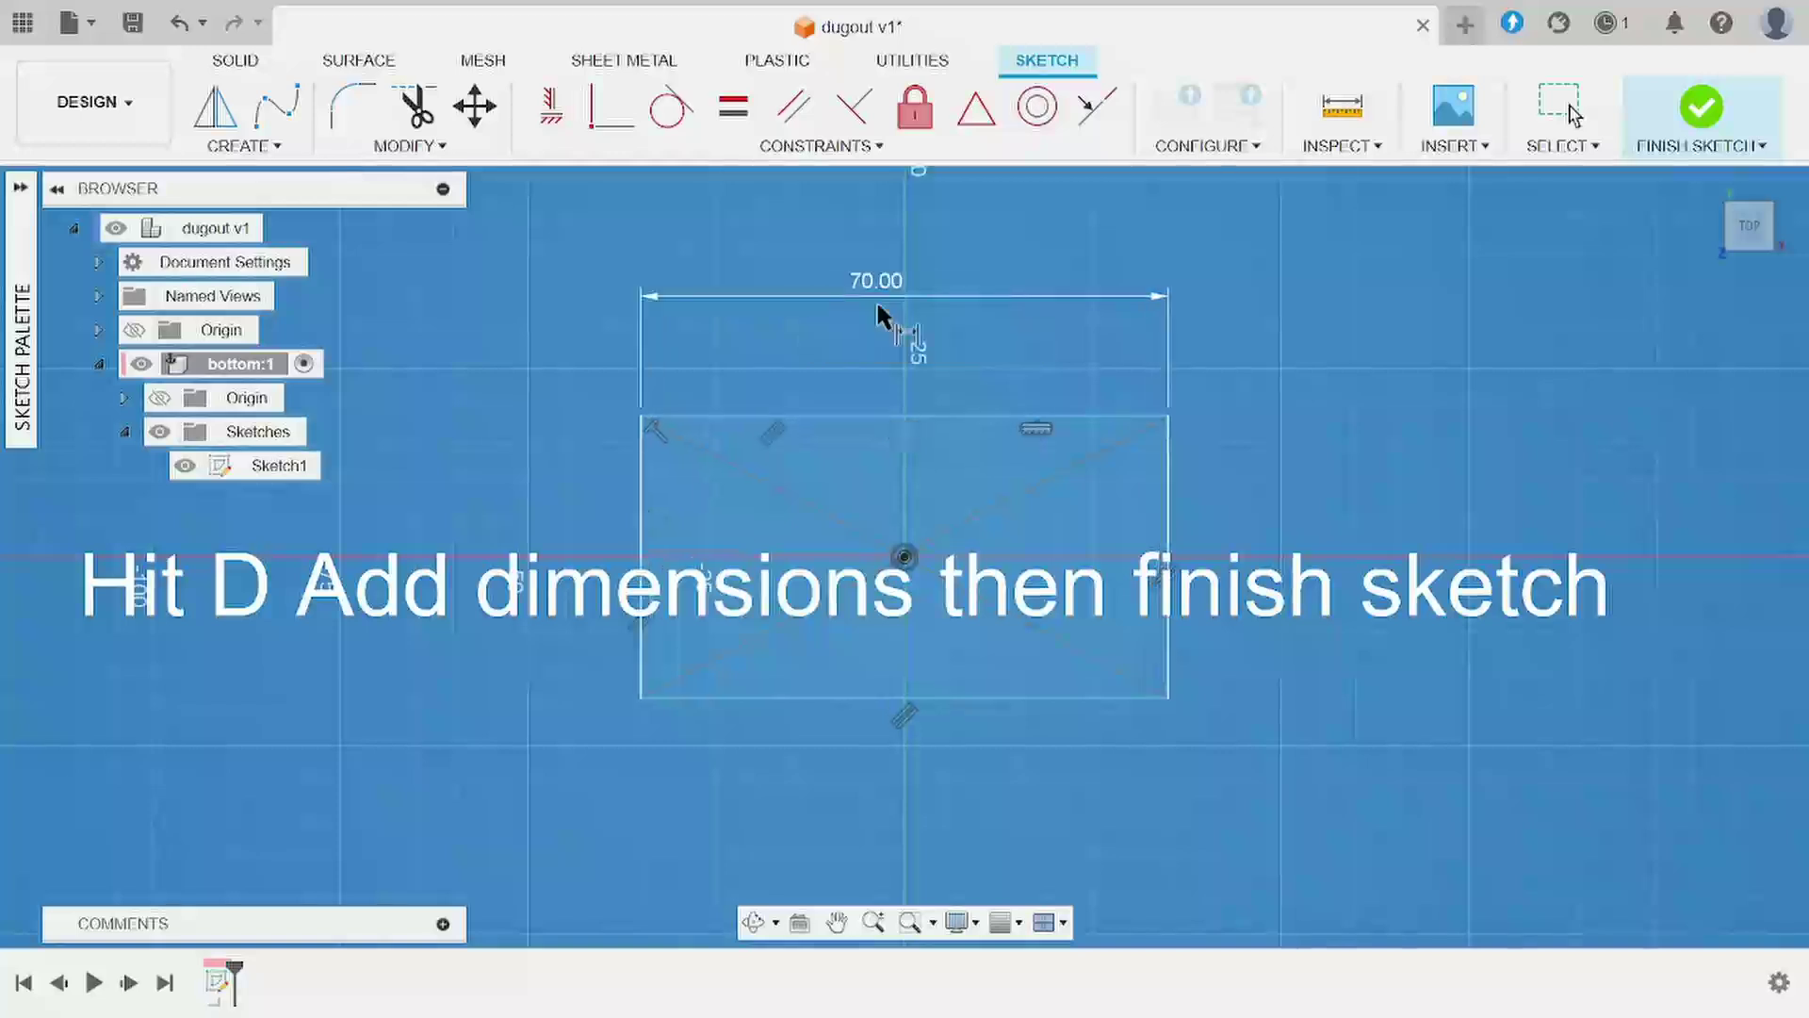
- Dimension the rectangle's short side to 20 mm and finish the sketch
click(1170, 537)
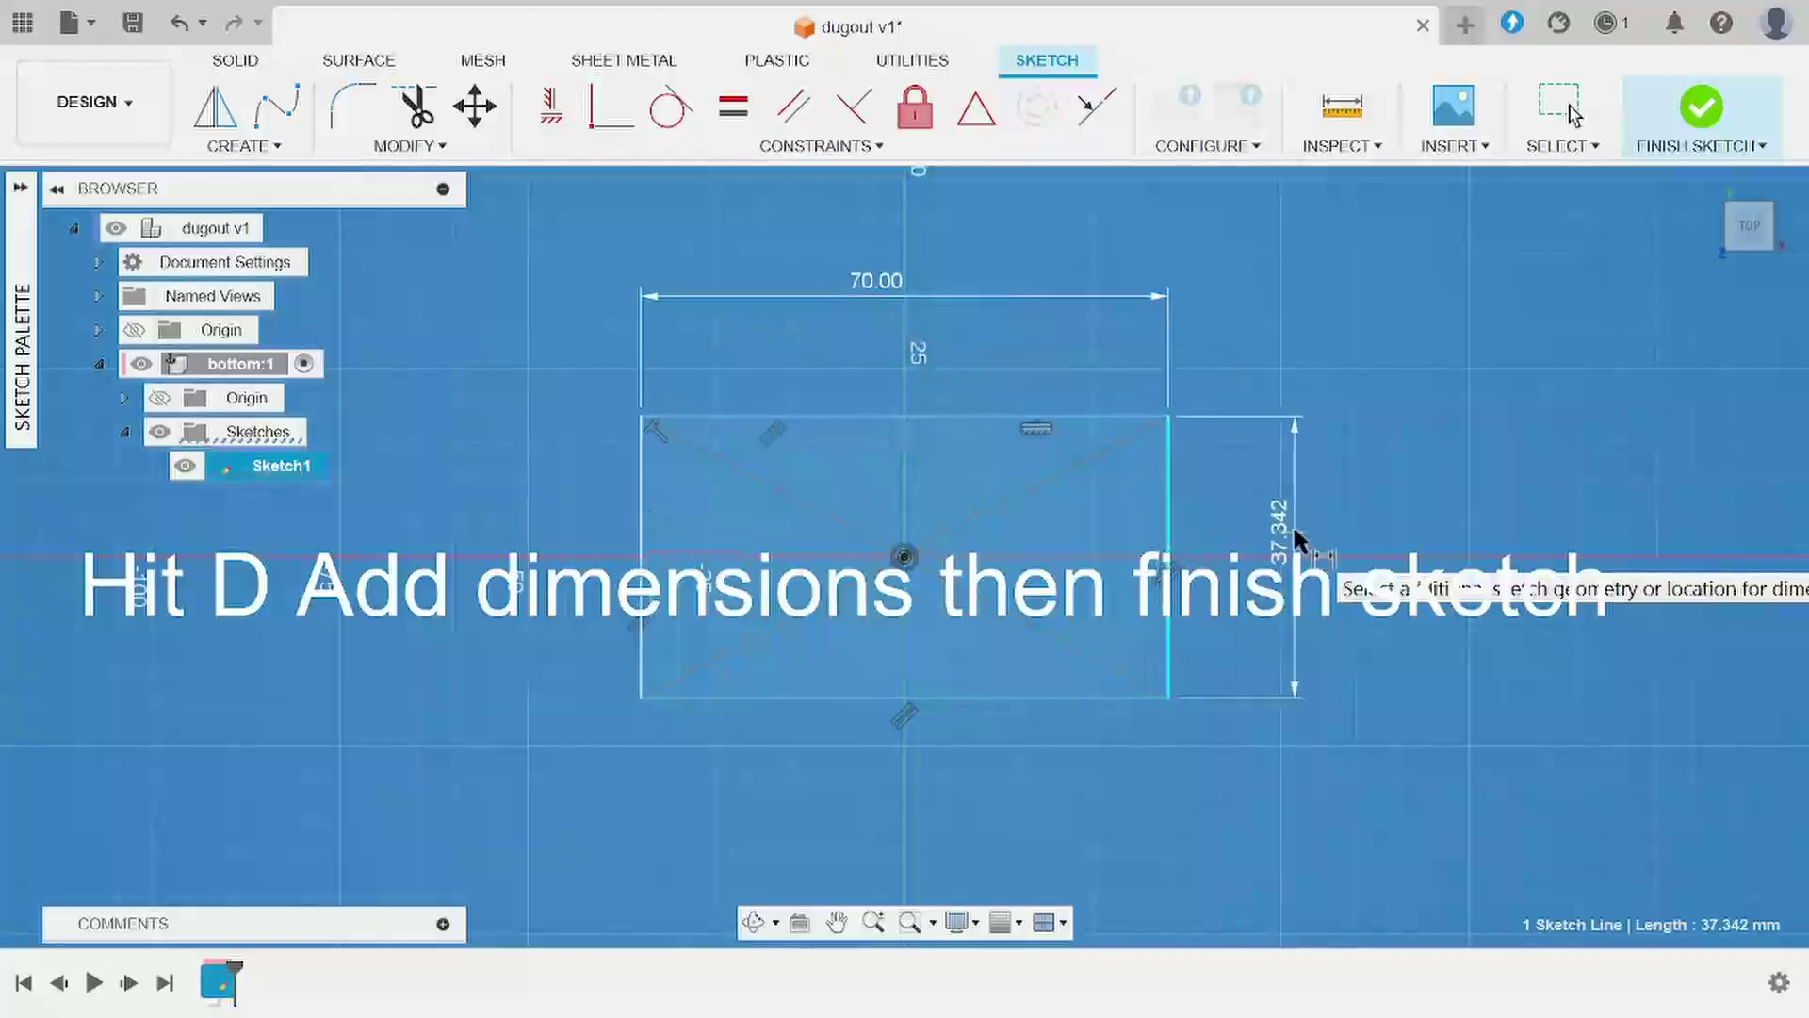
key(2)
click(1297, 532)
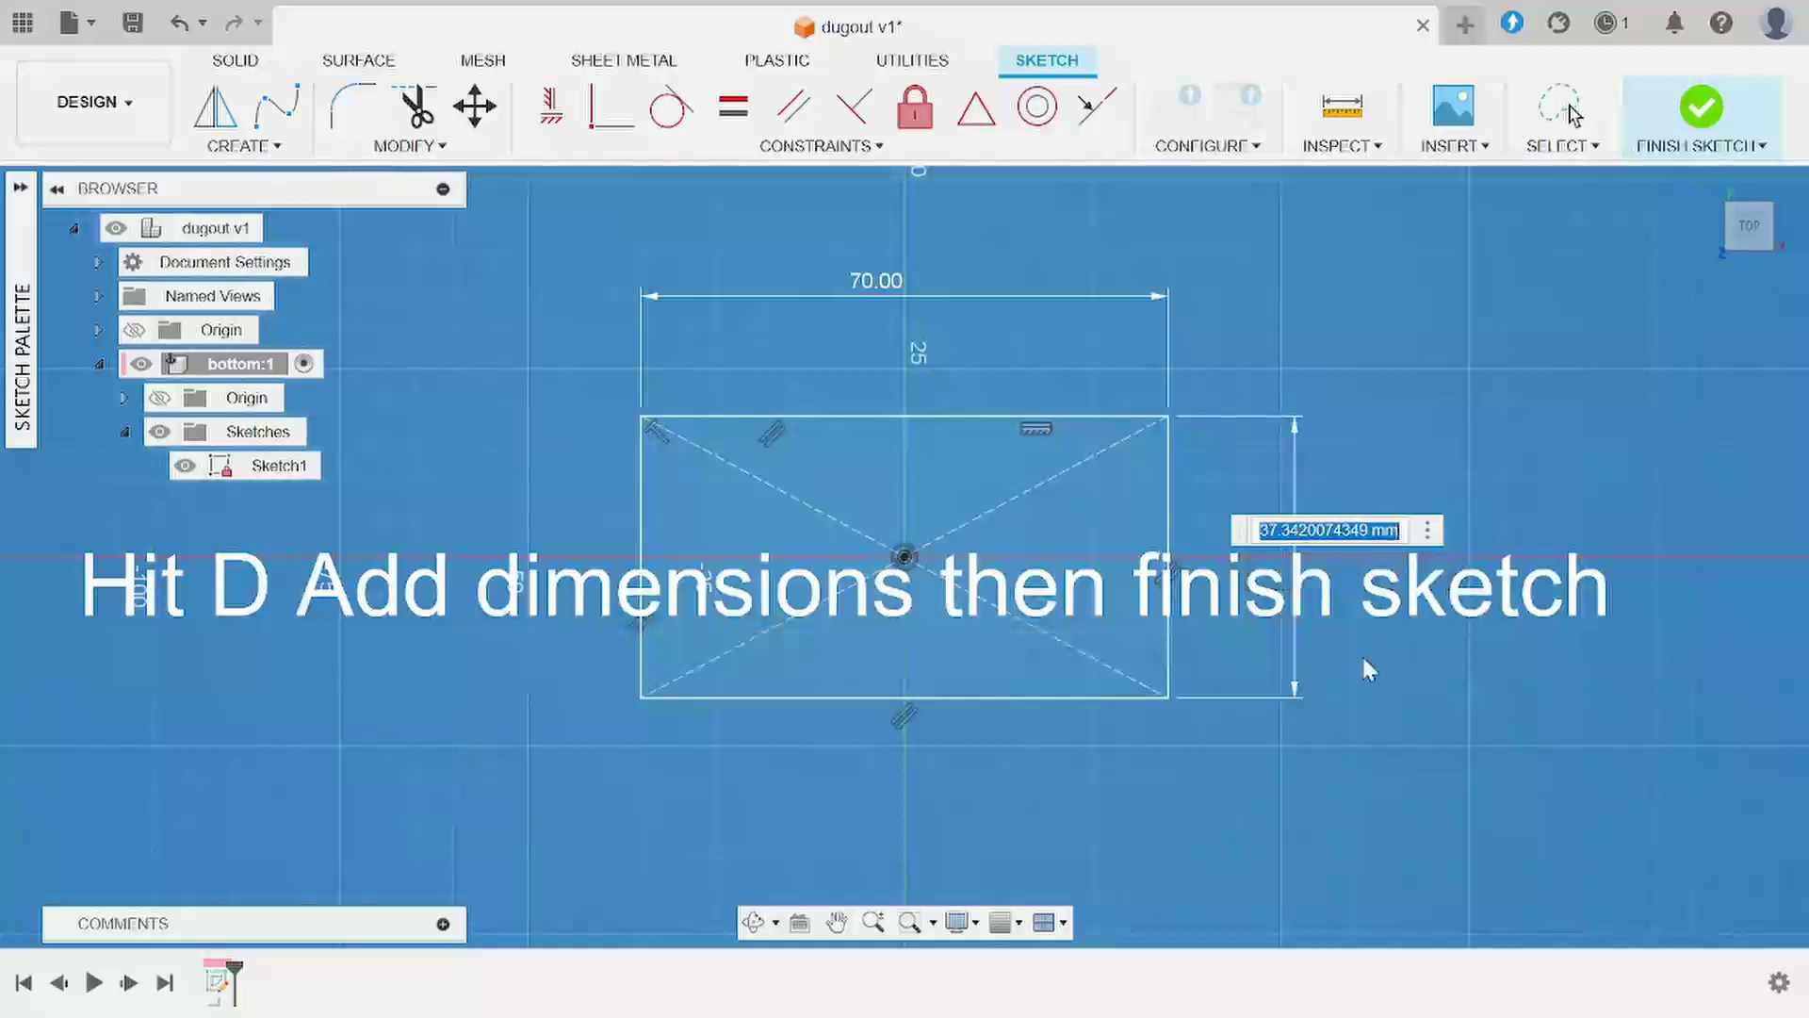
text(20)
key(Return)
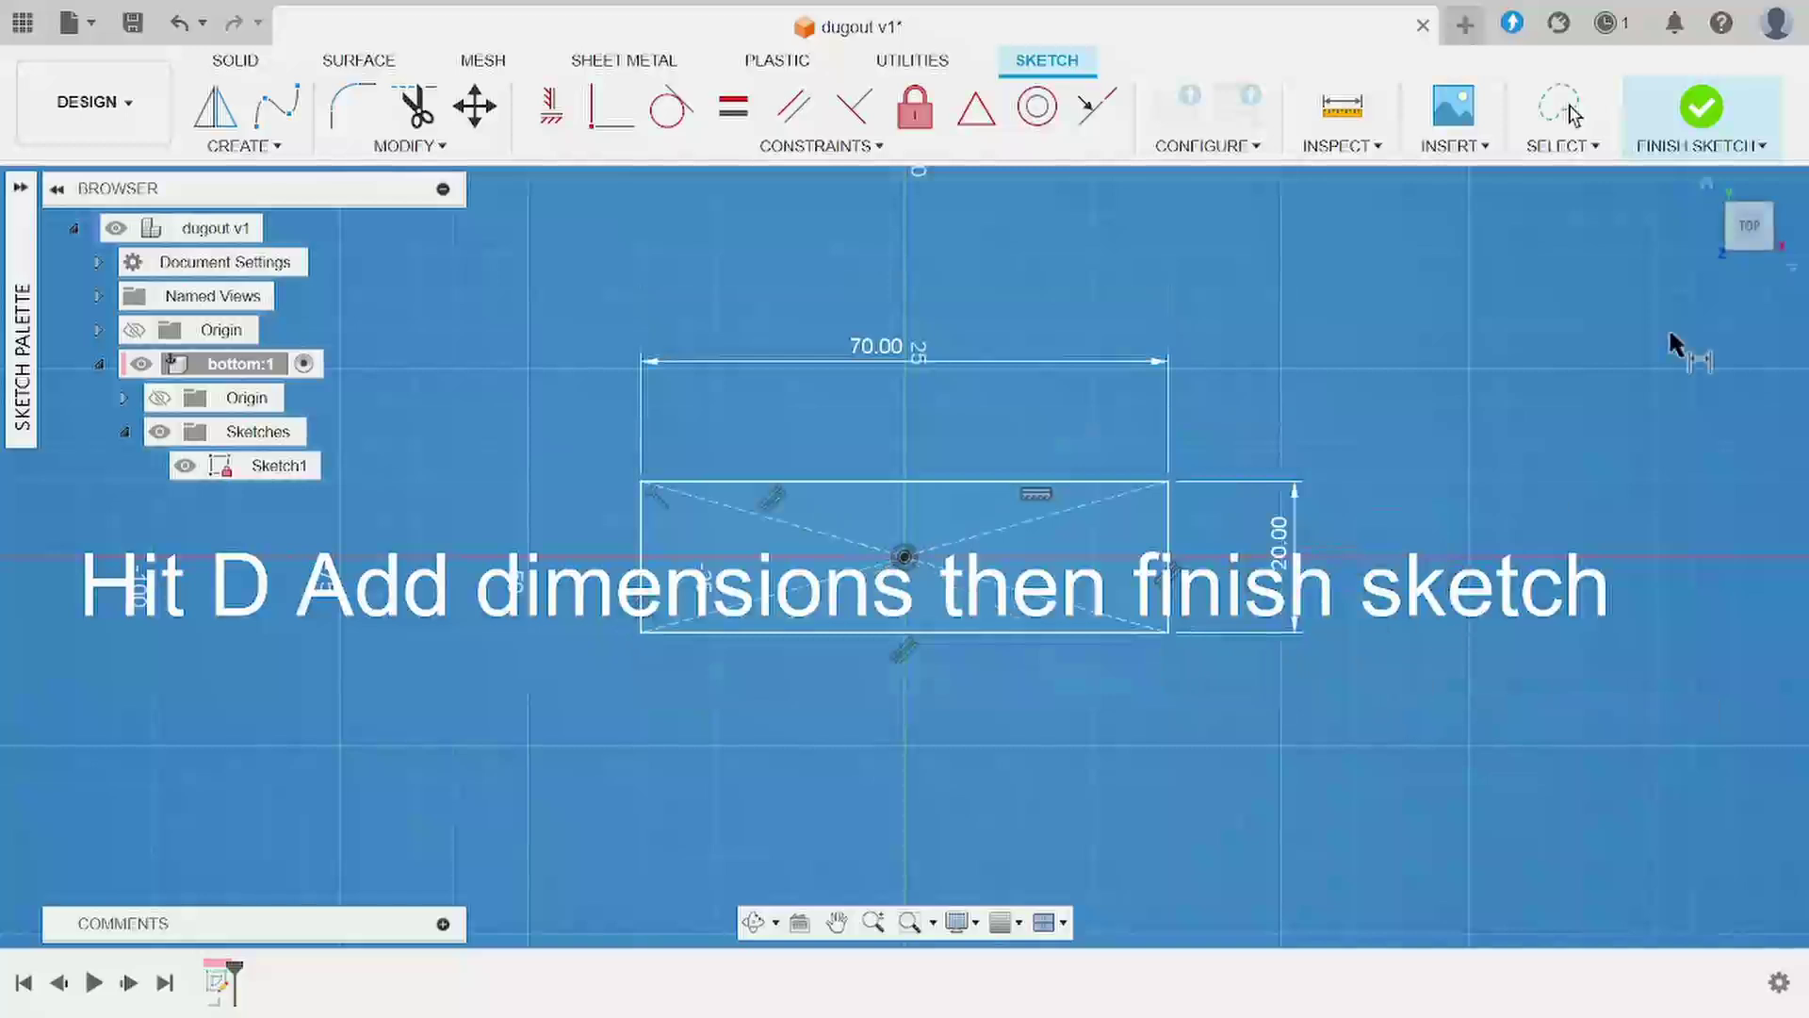
click(1704, 107)
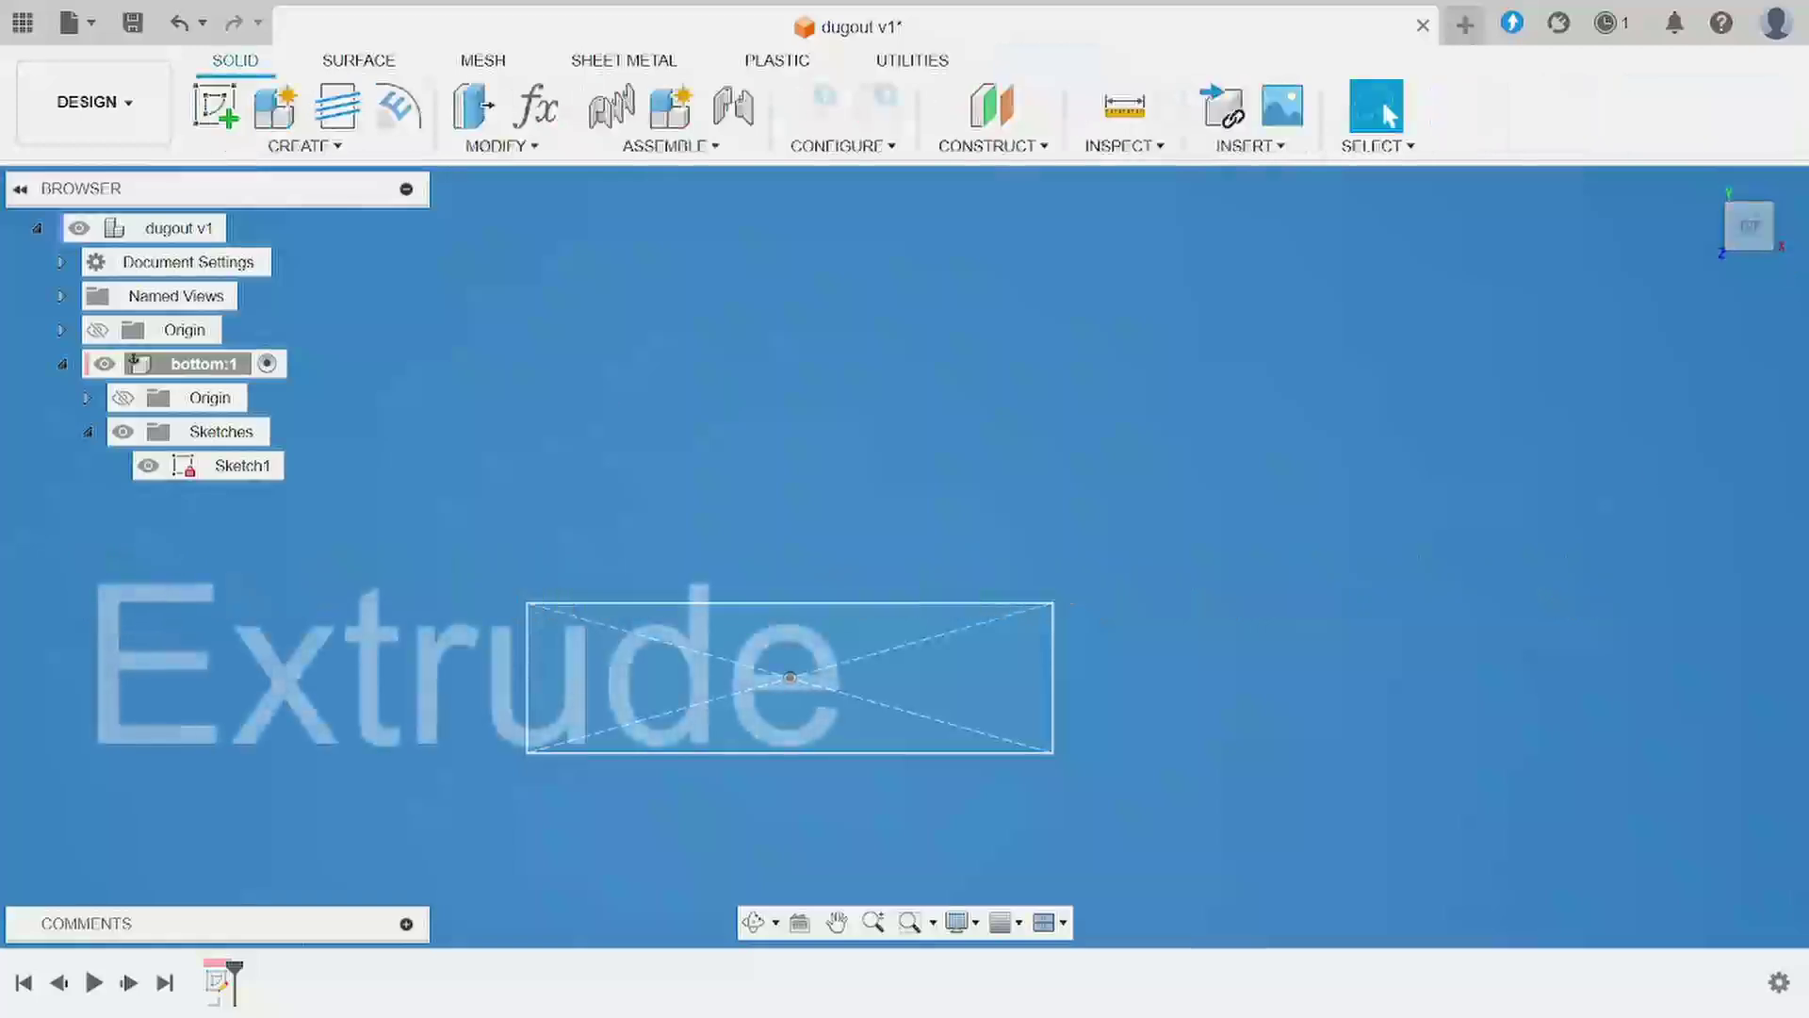
- Extrude the rectangle profile 95 mm to one side as a new body
click(297, 146)
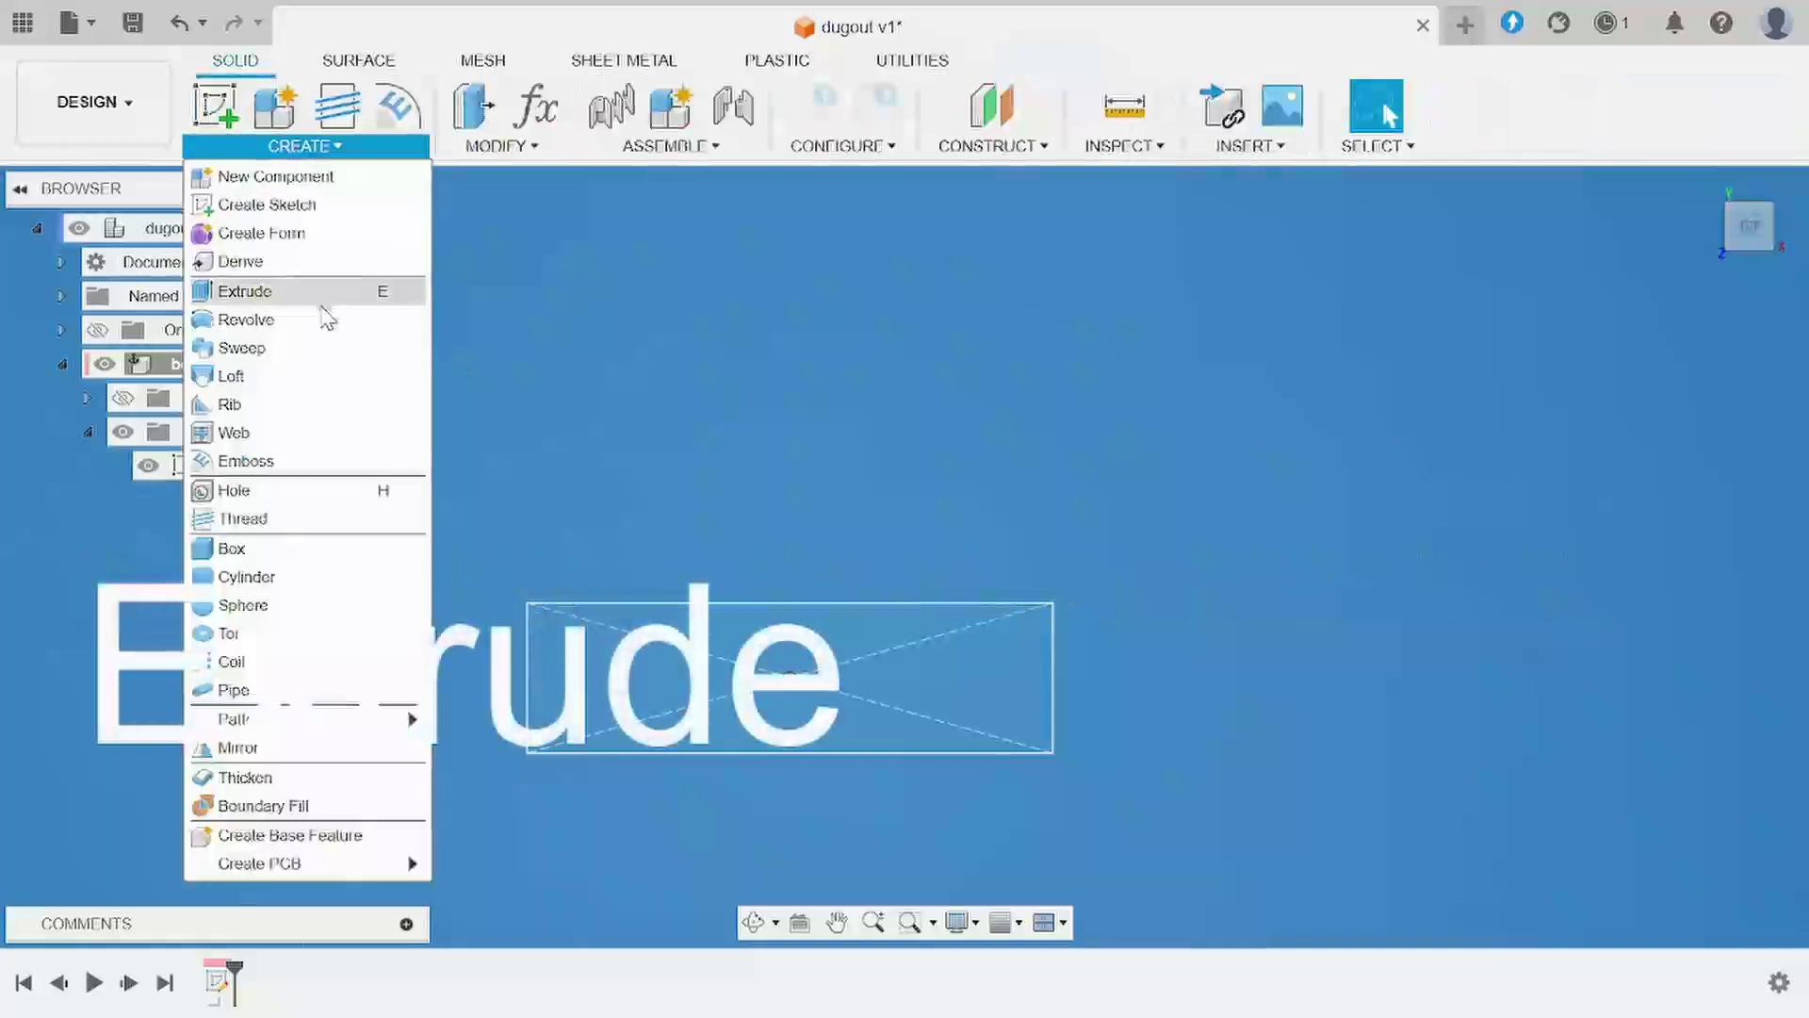
click(319, 303)
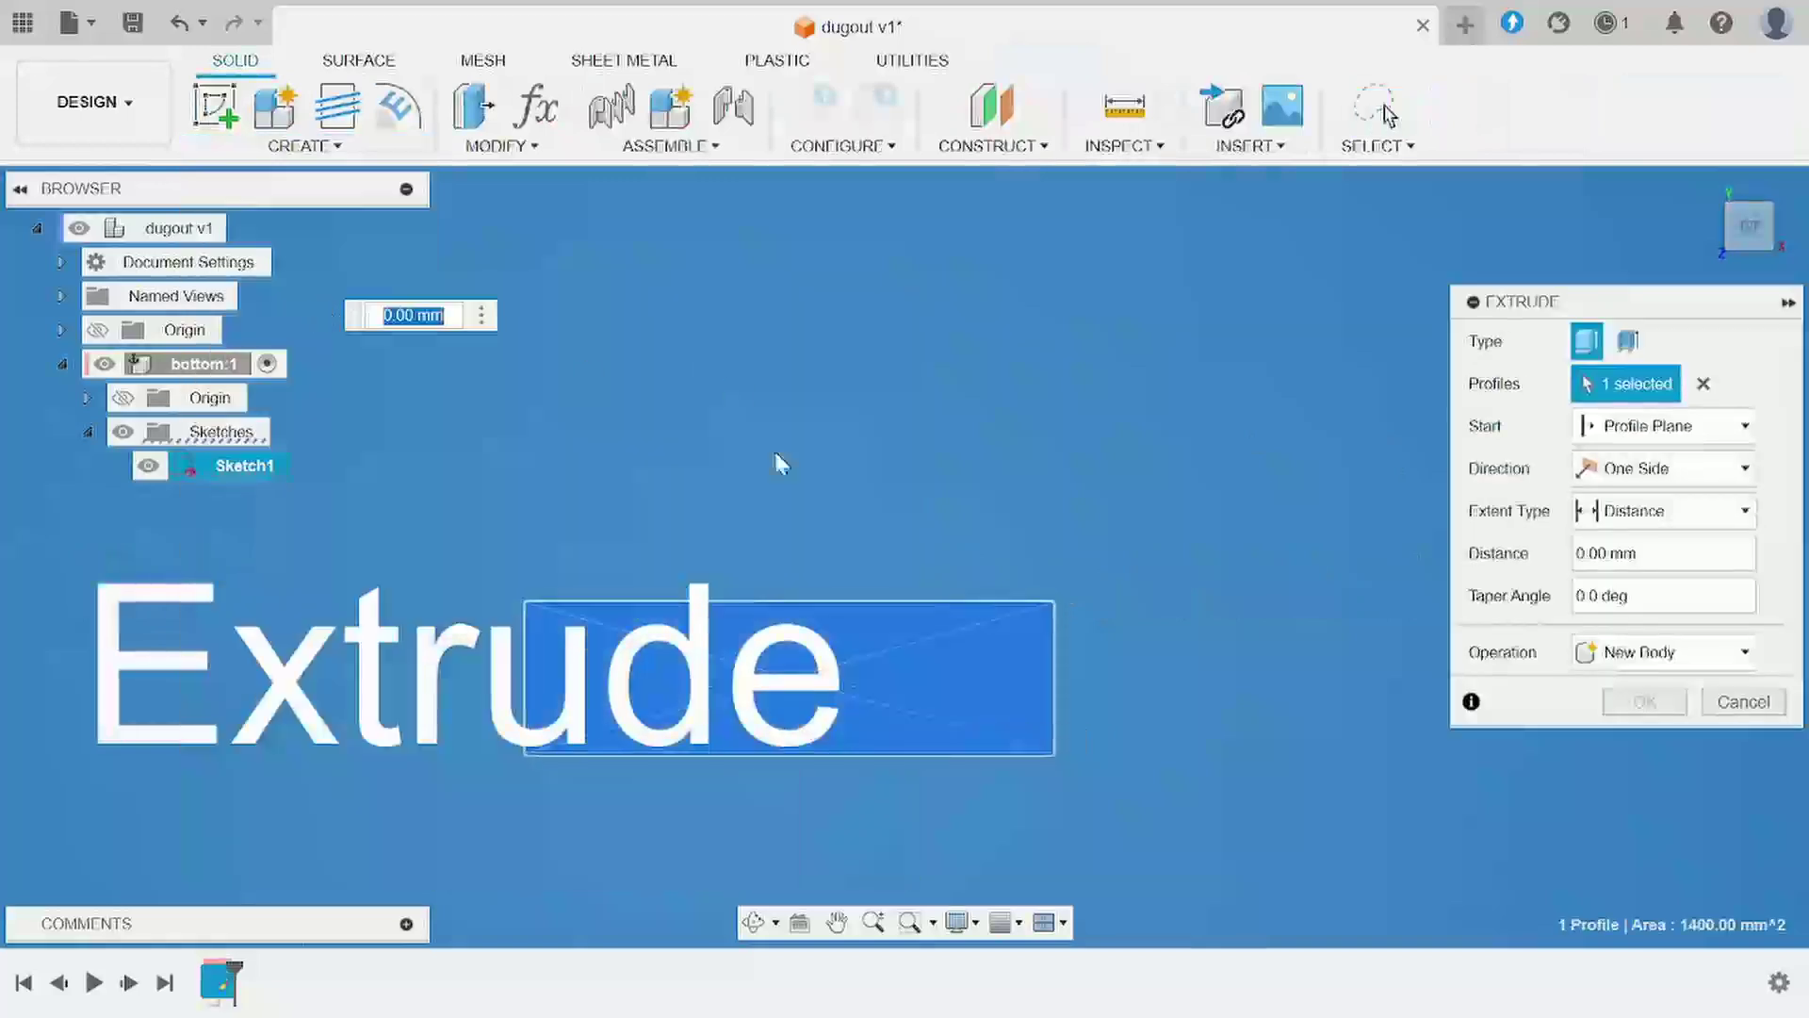
click(812, 694)
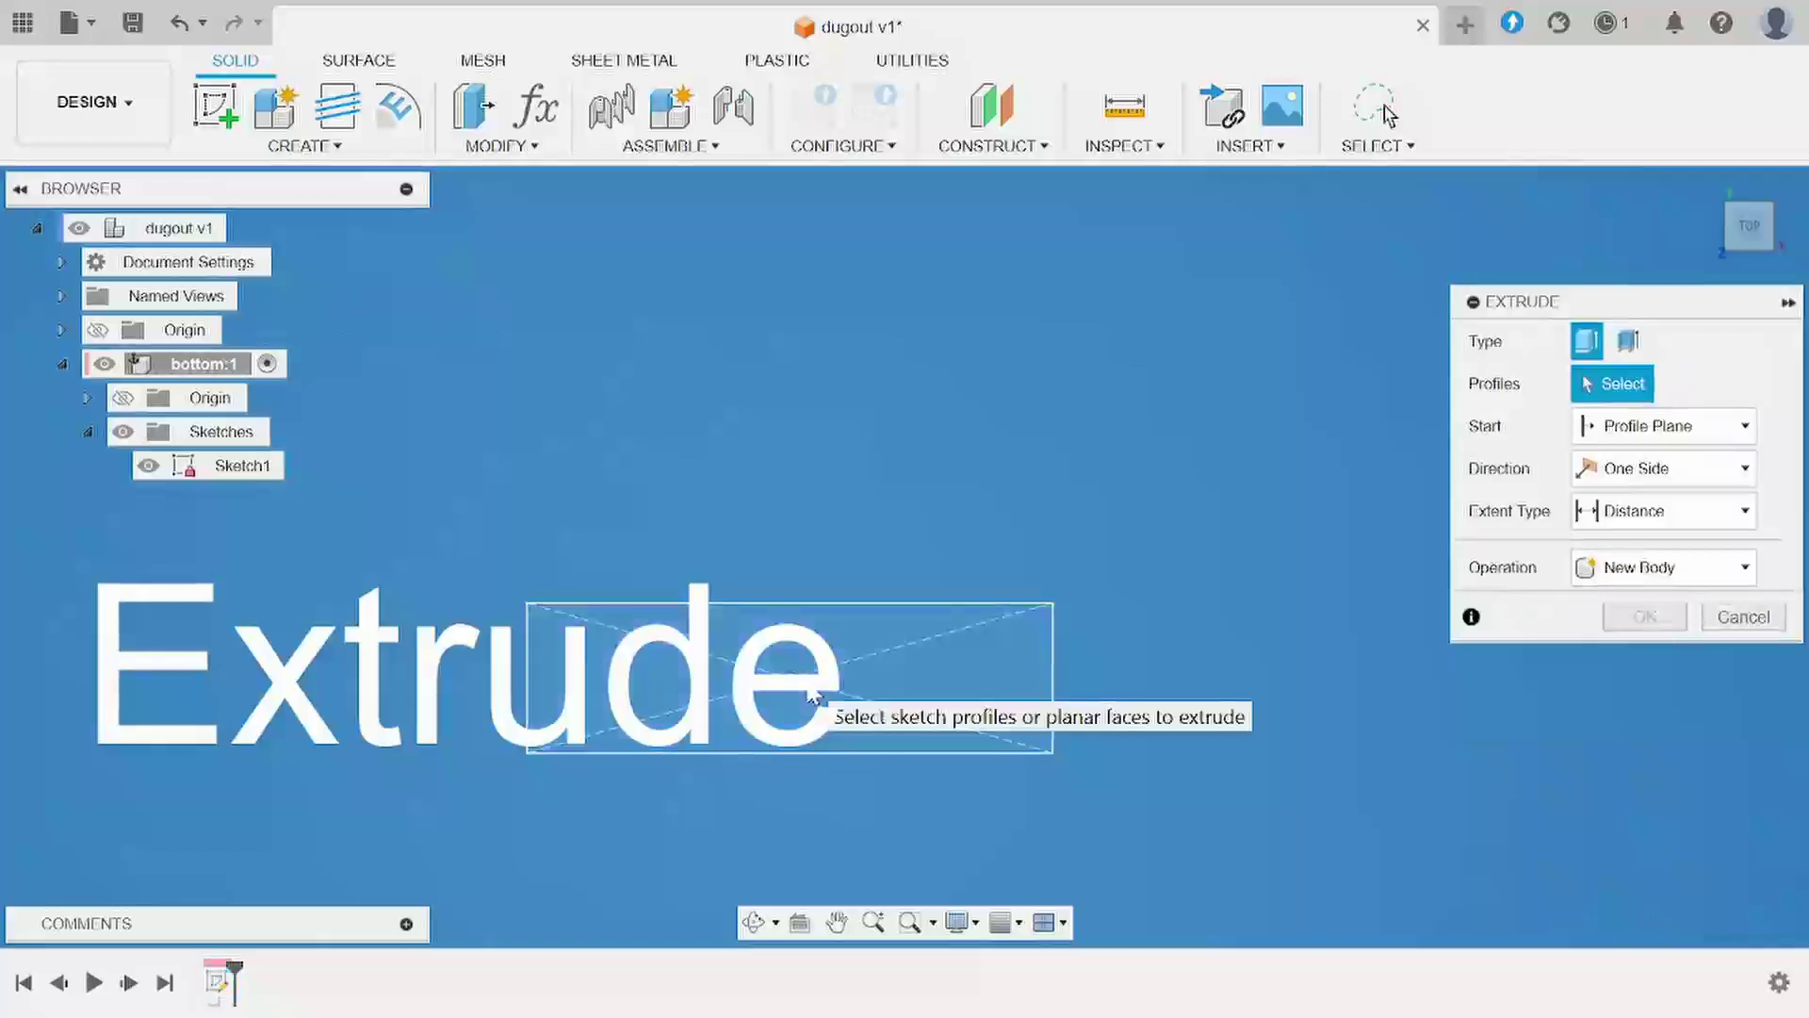
click(1708, 183)
click(919, 628)
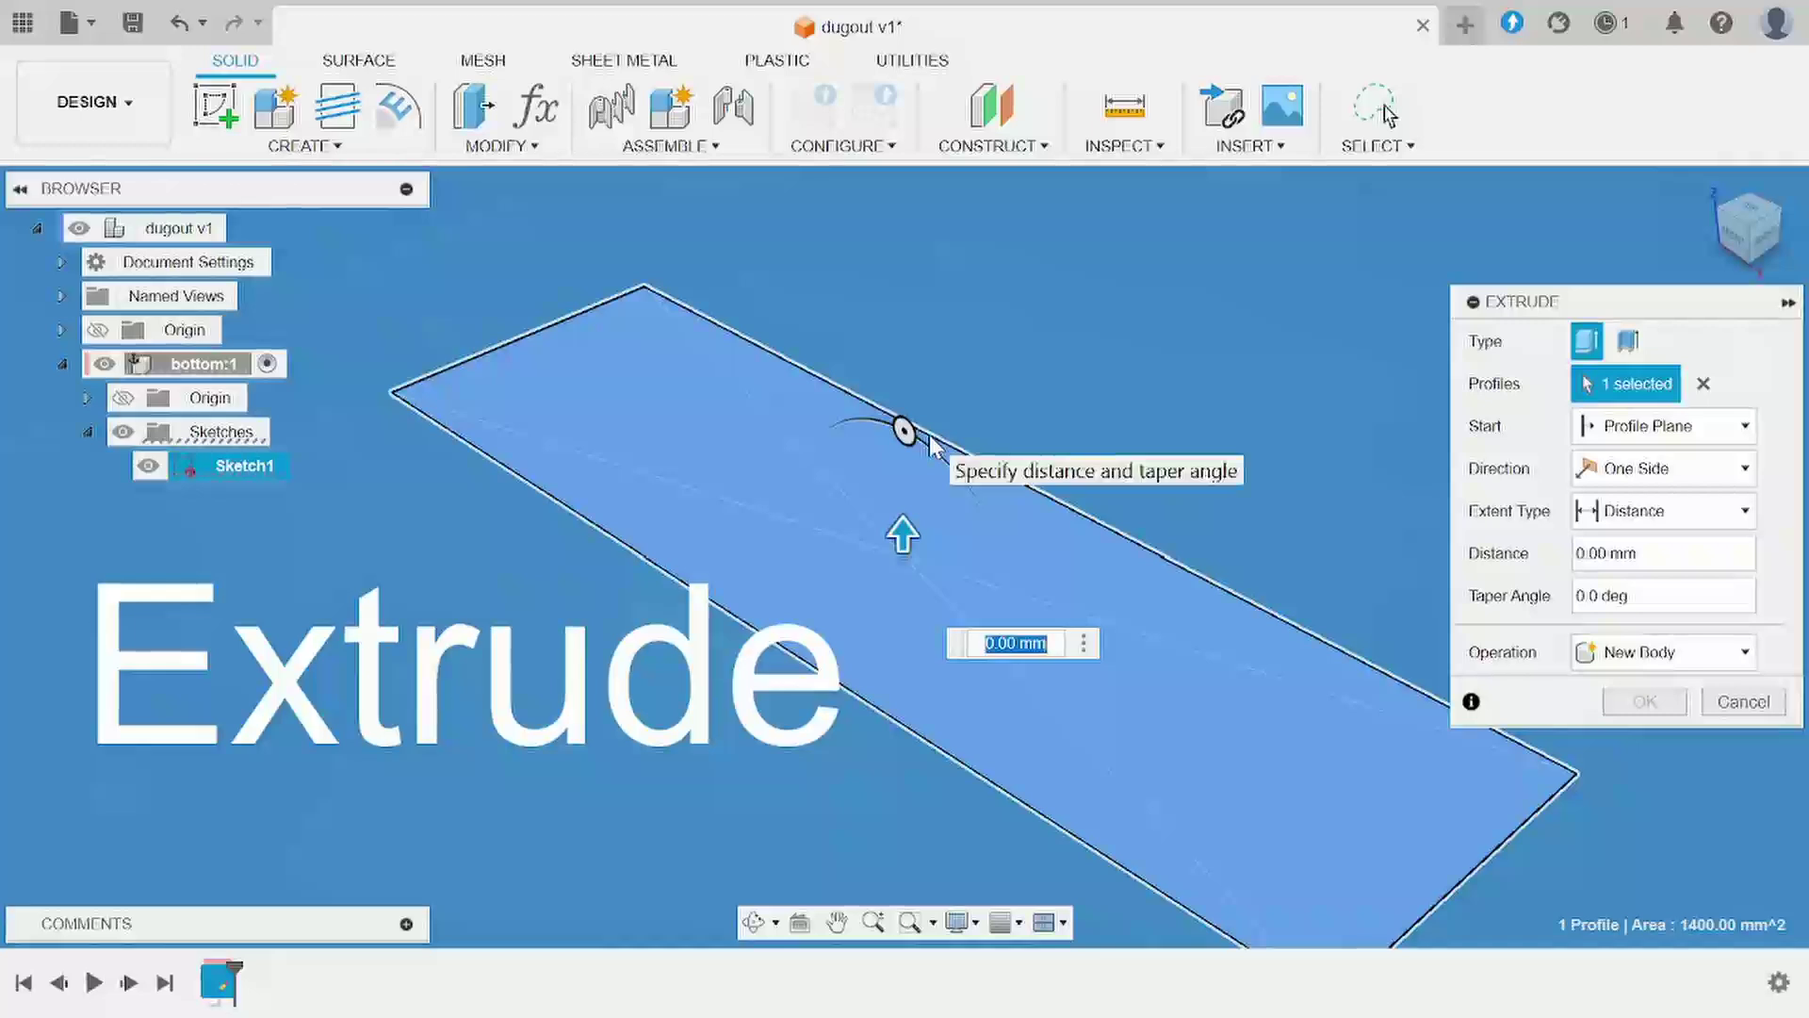
text(95)
key(Return)
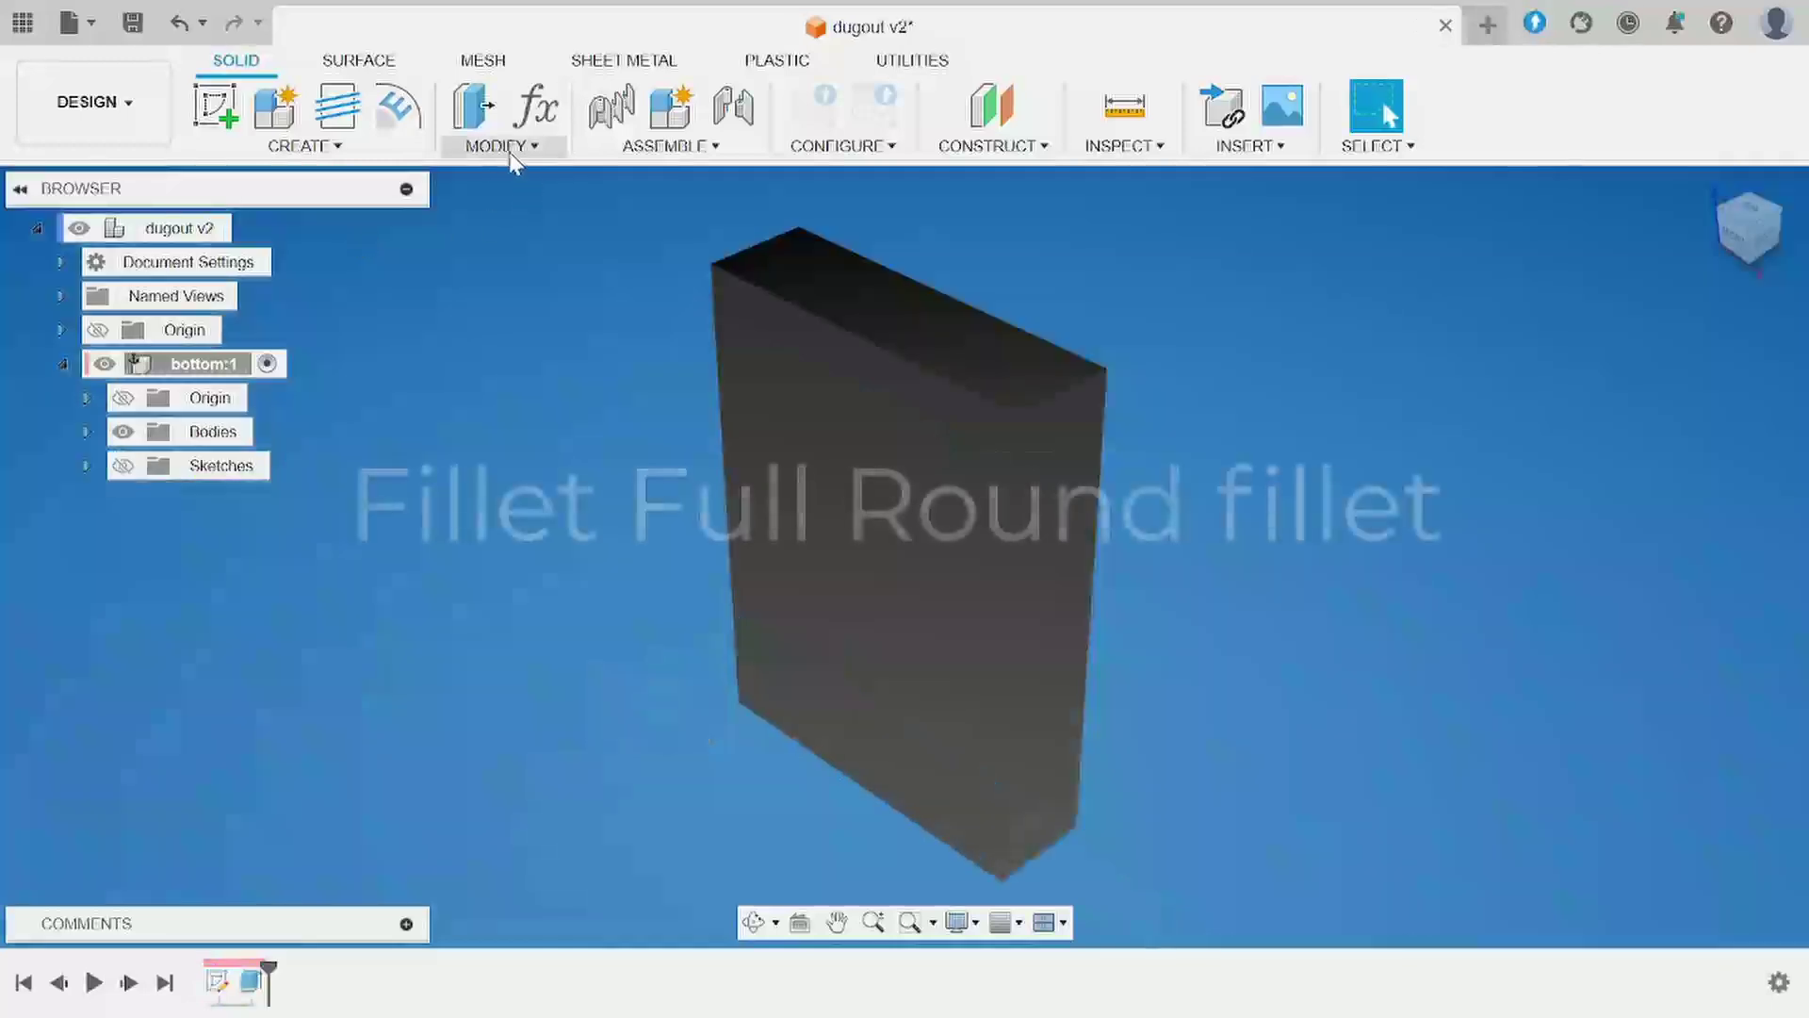
- Apply a full round fillet to one narrow side face of the block
click(507, 148)
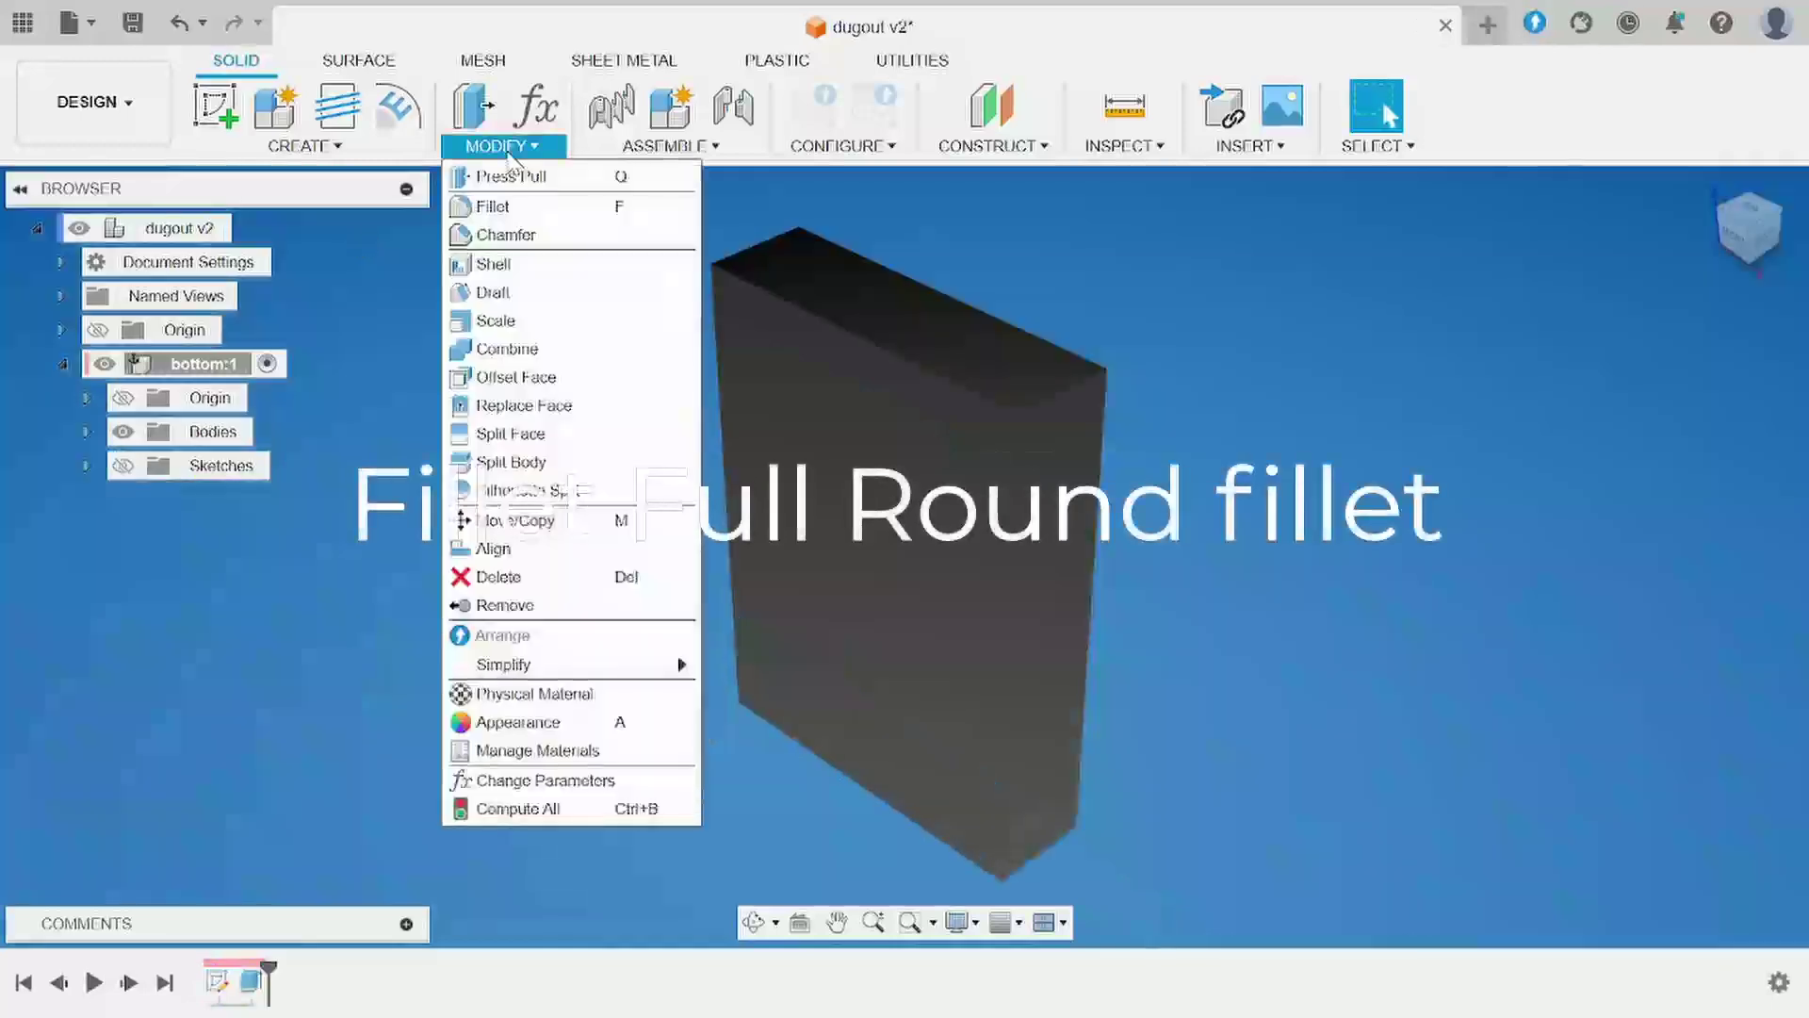
click(499, 208)
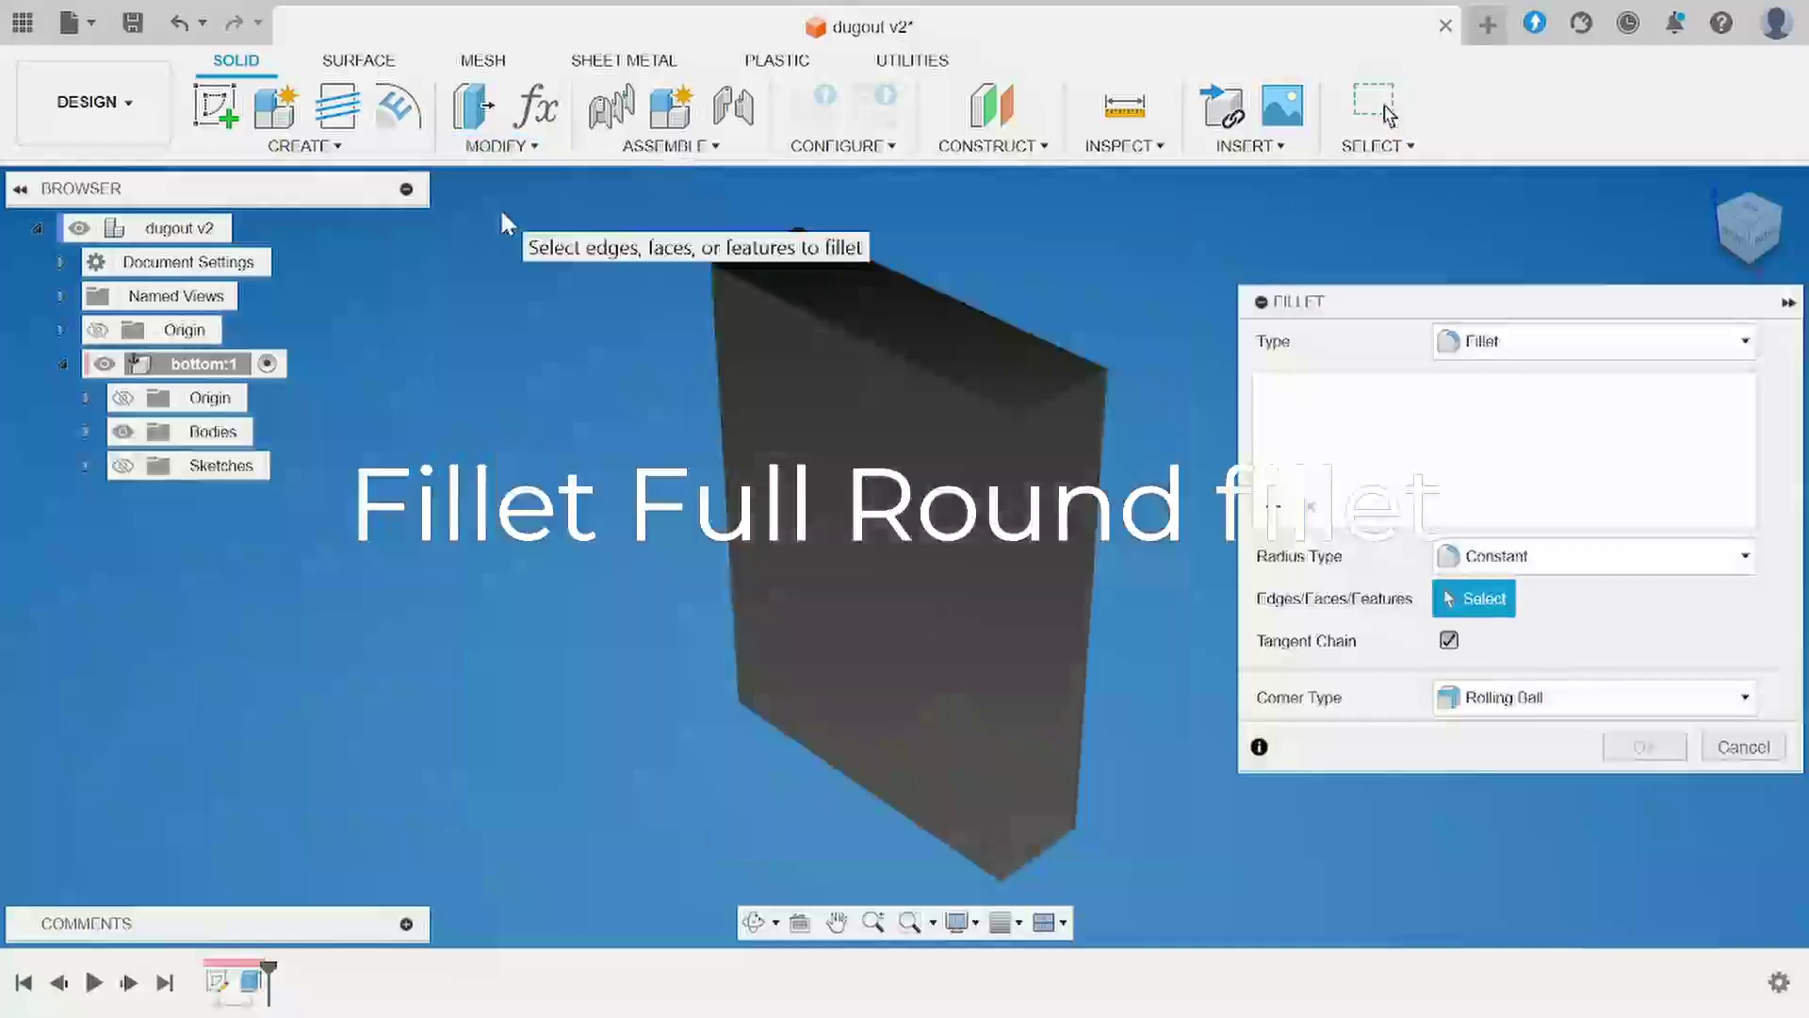
click(1531, 349)
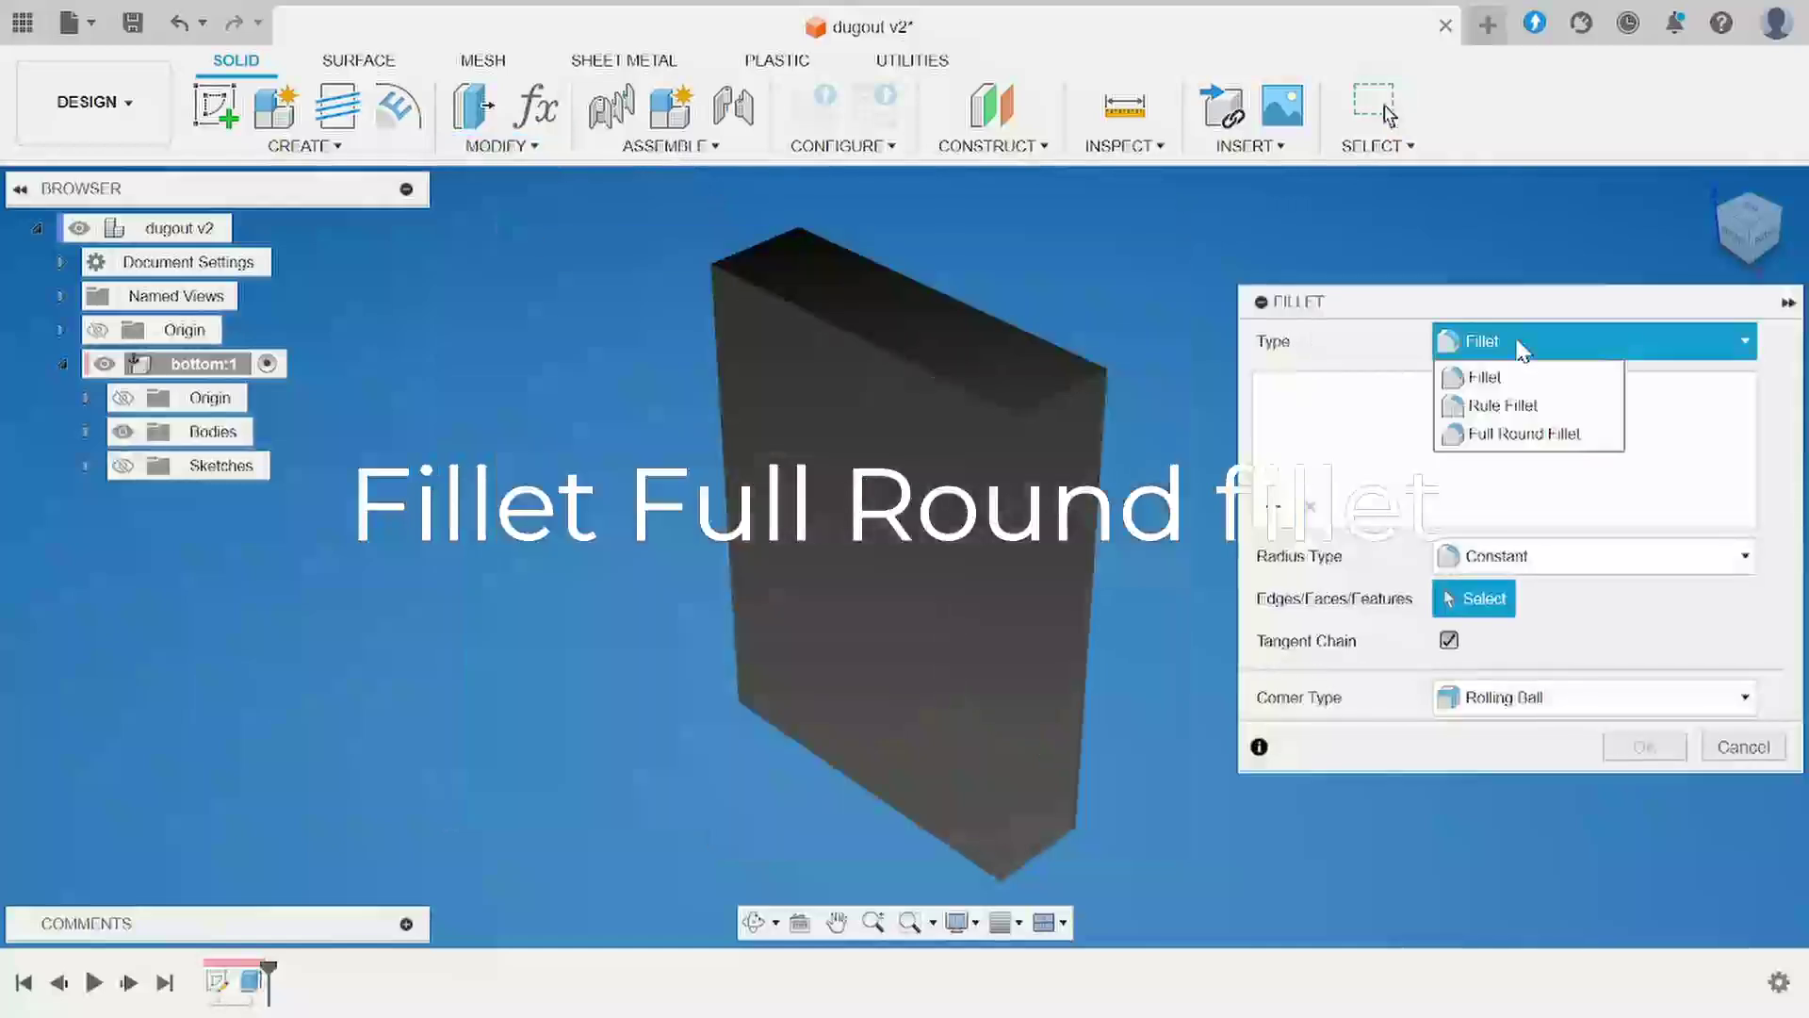
click(1498, 435)
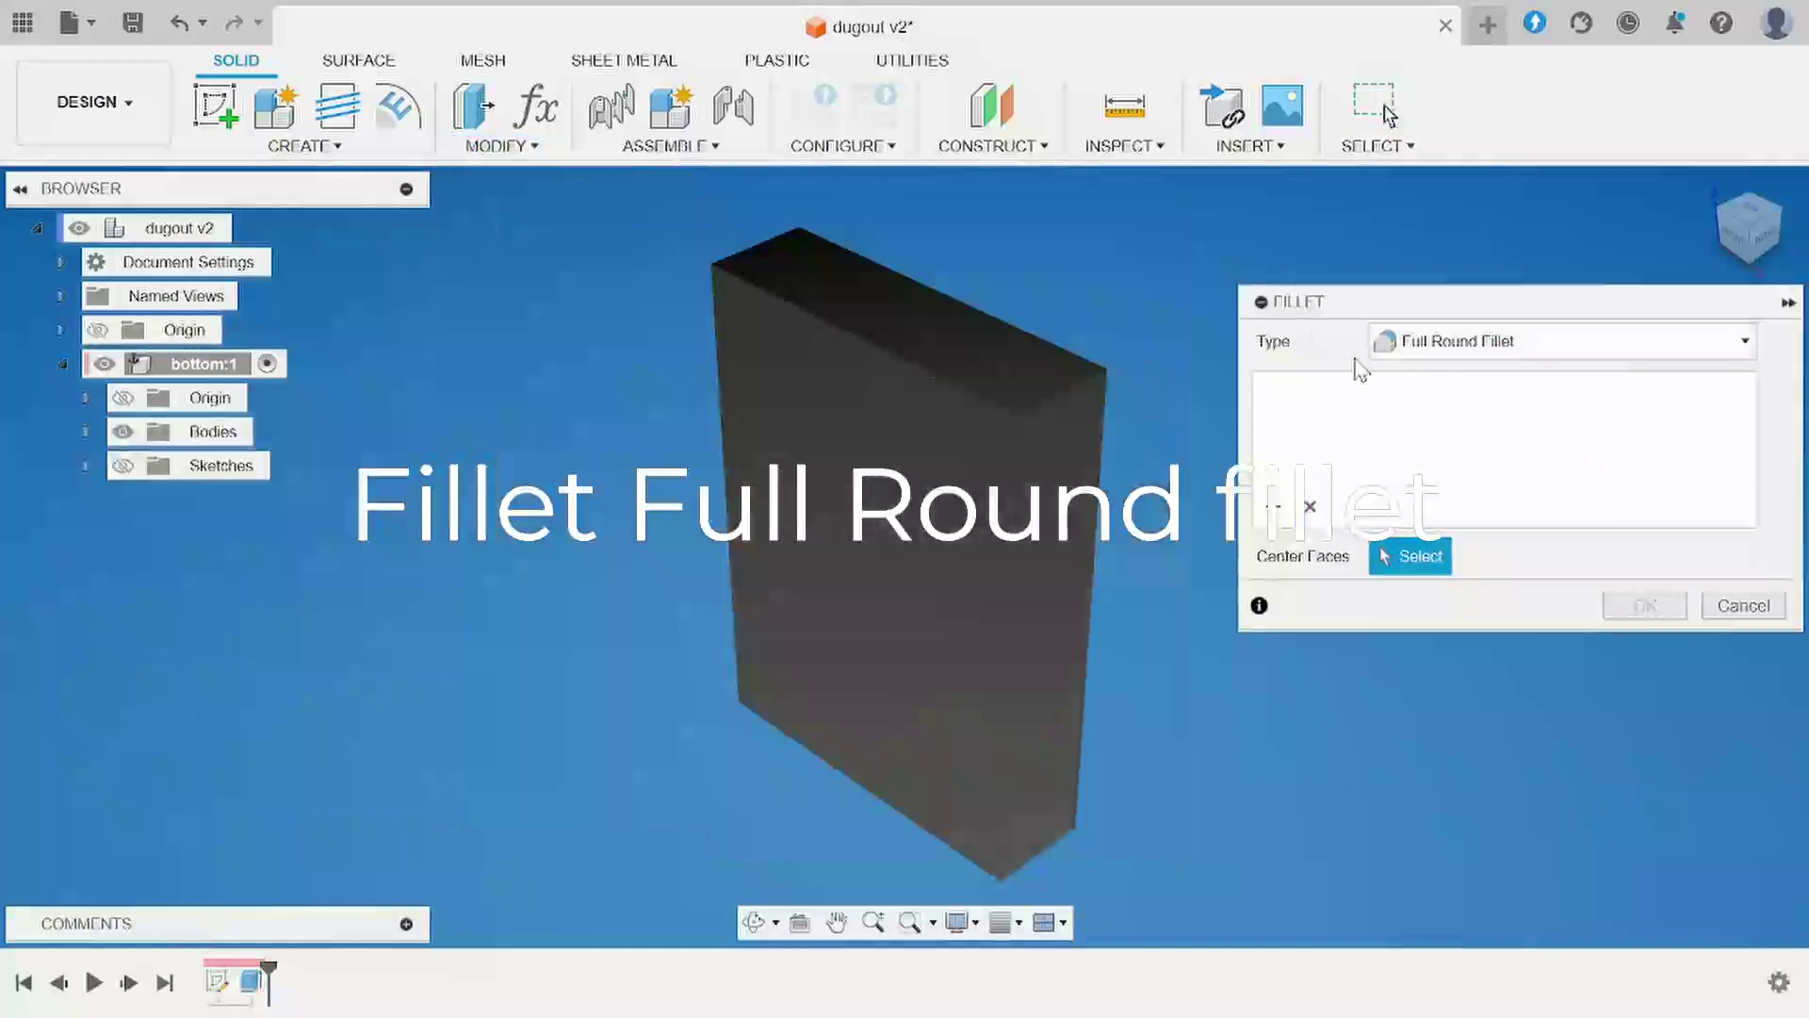
click(1046, 539)
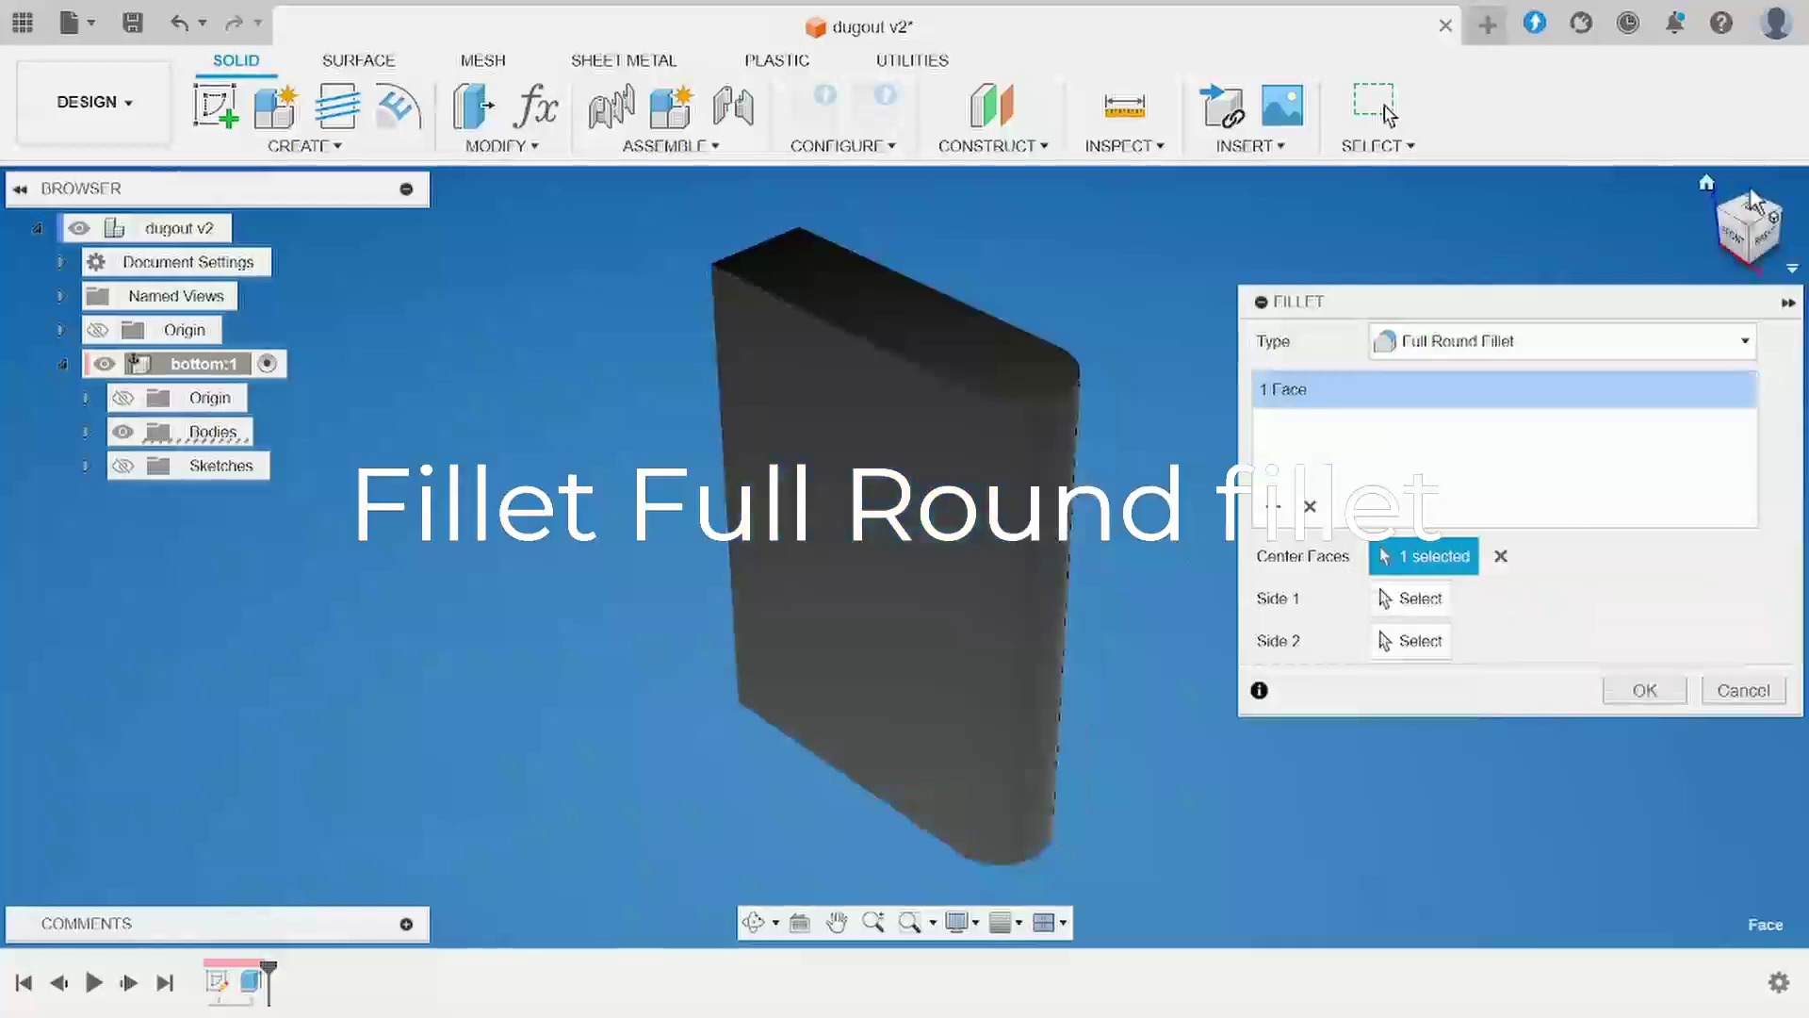
- Apply a full round fillet to the opposite narrow side face of the block
drag(1751, 200, 1696, 209)
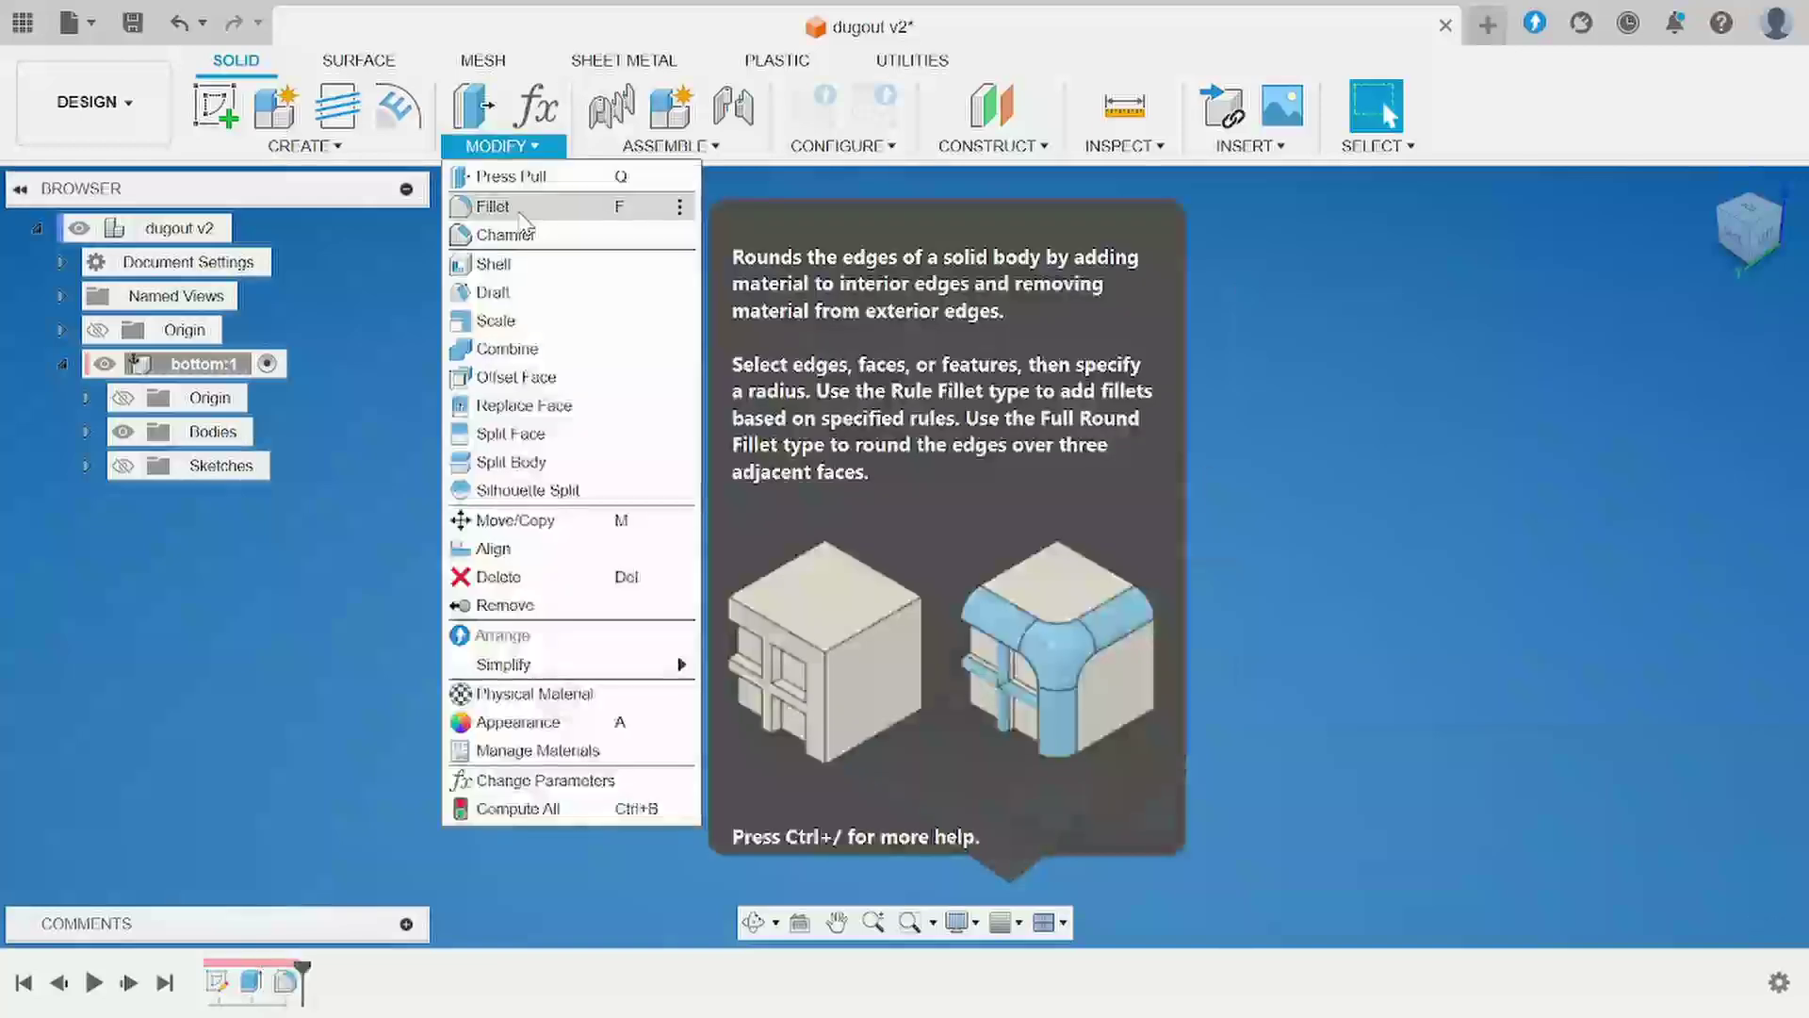
click(516, 207)
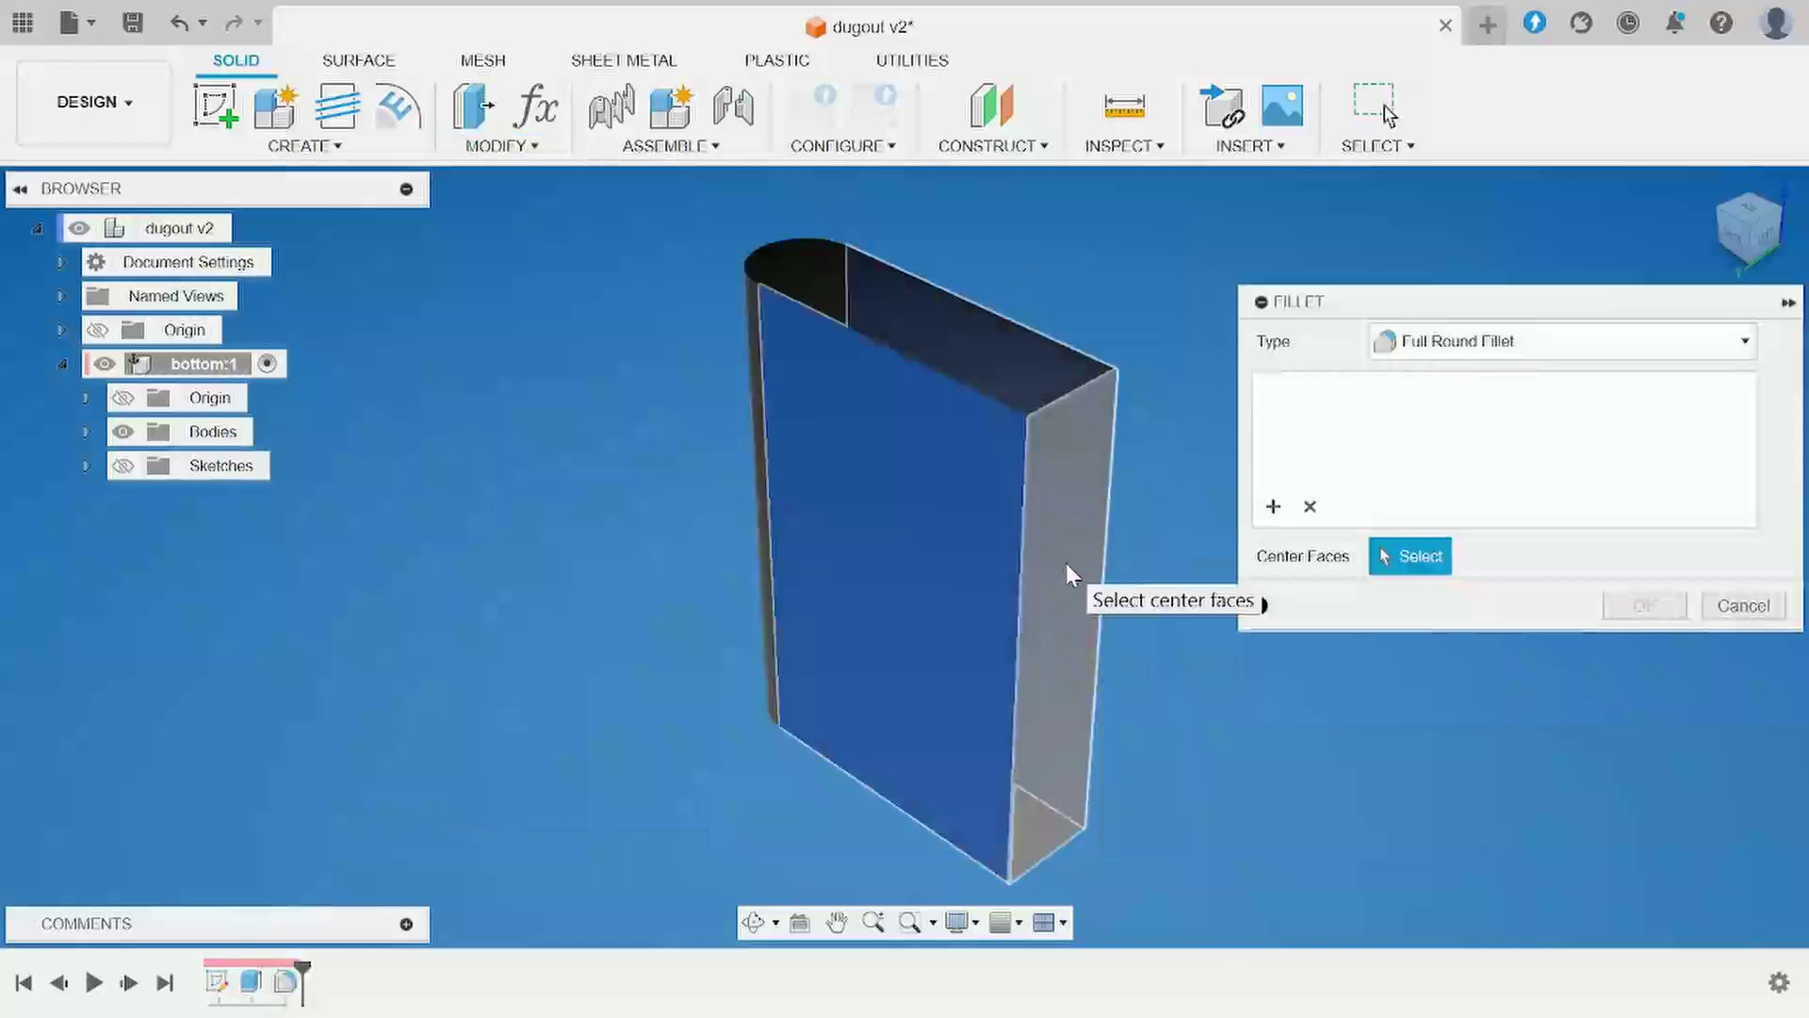
click(1065, 568)
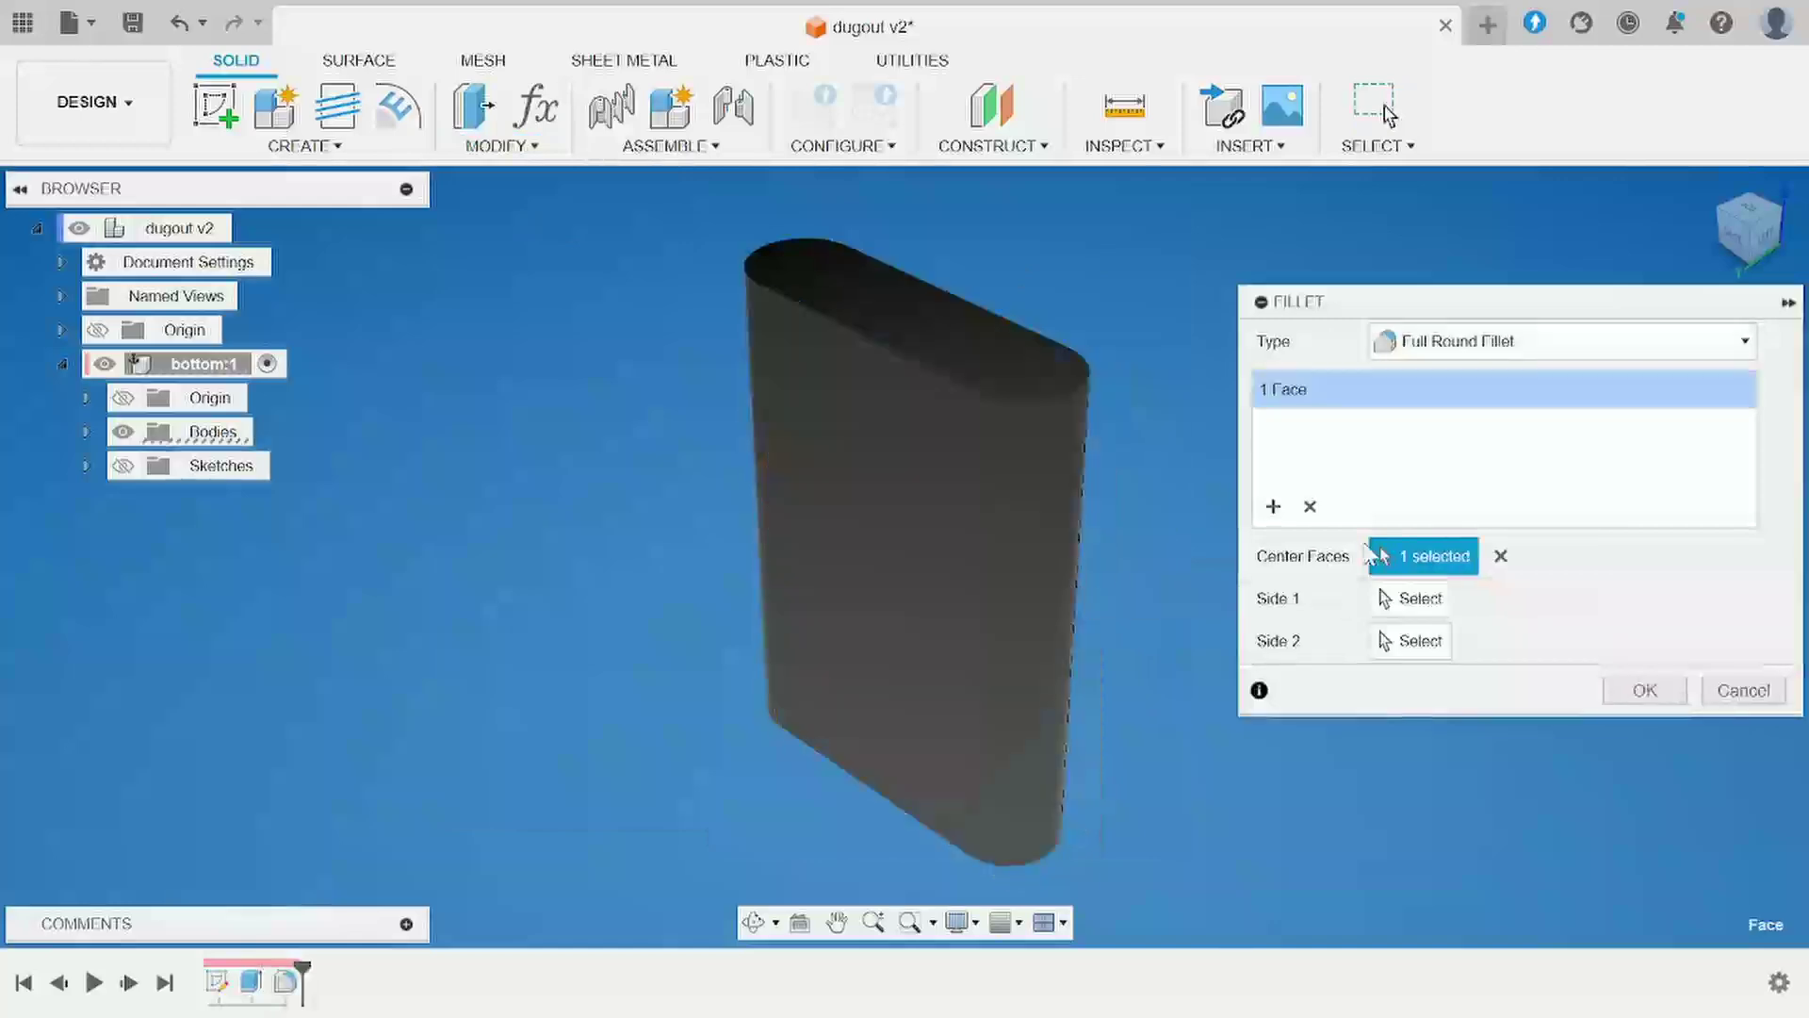
click(1639, 691)
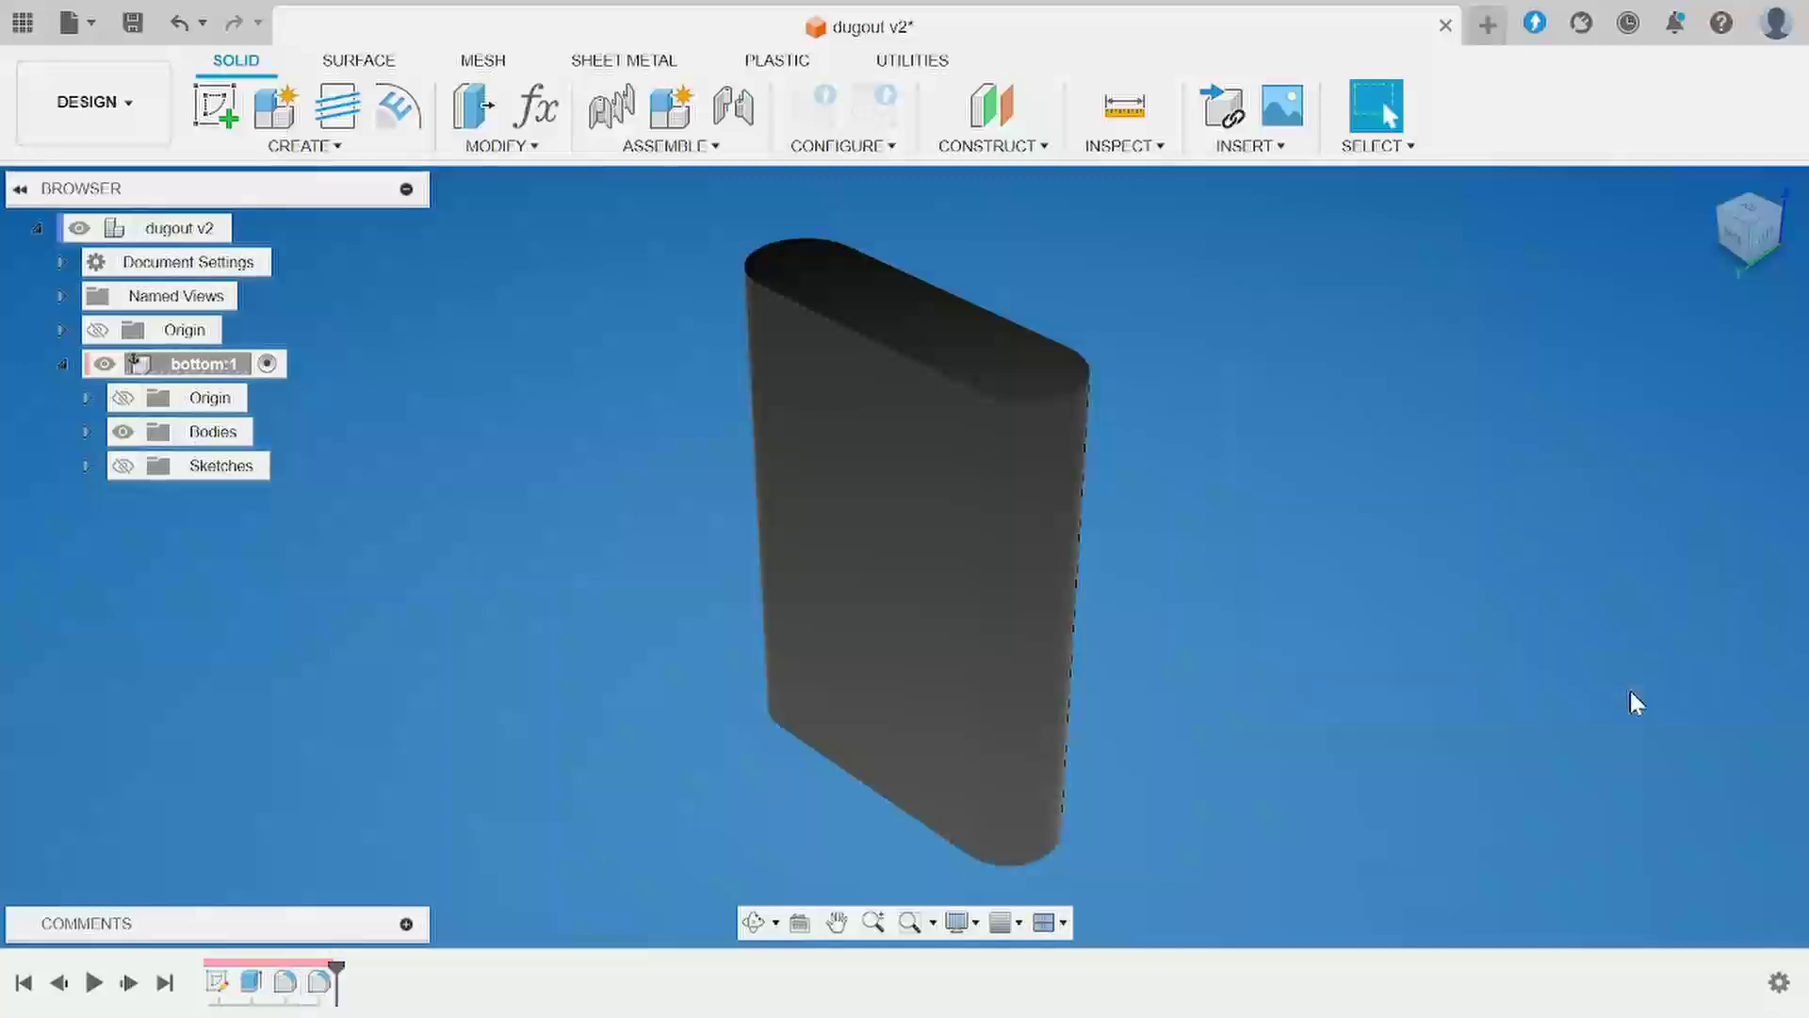
- Create a new internal component named top under the dugout assembly and activate it
click(303, 146)
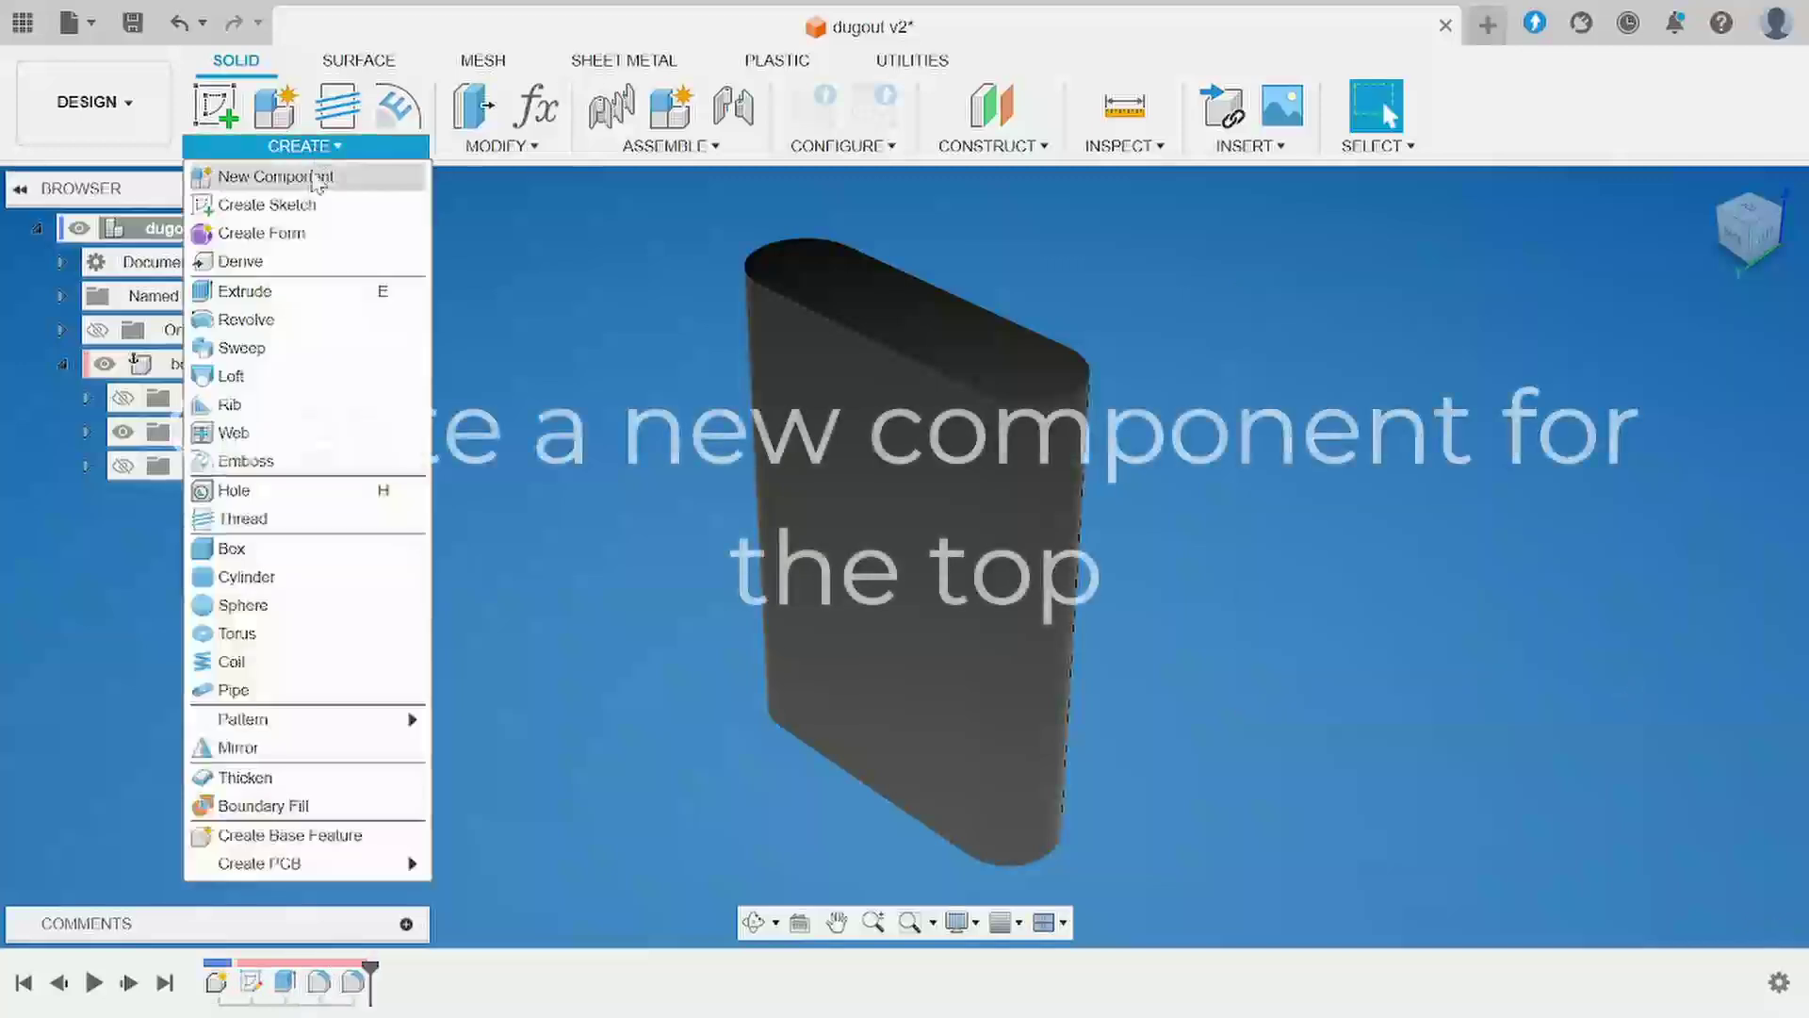
click(314, 189)
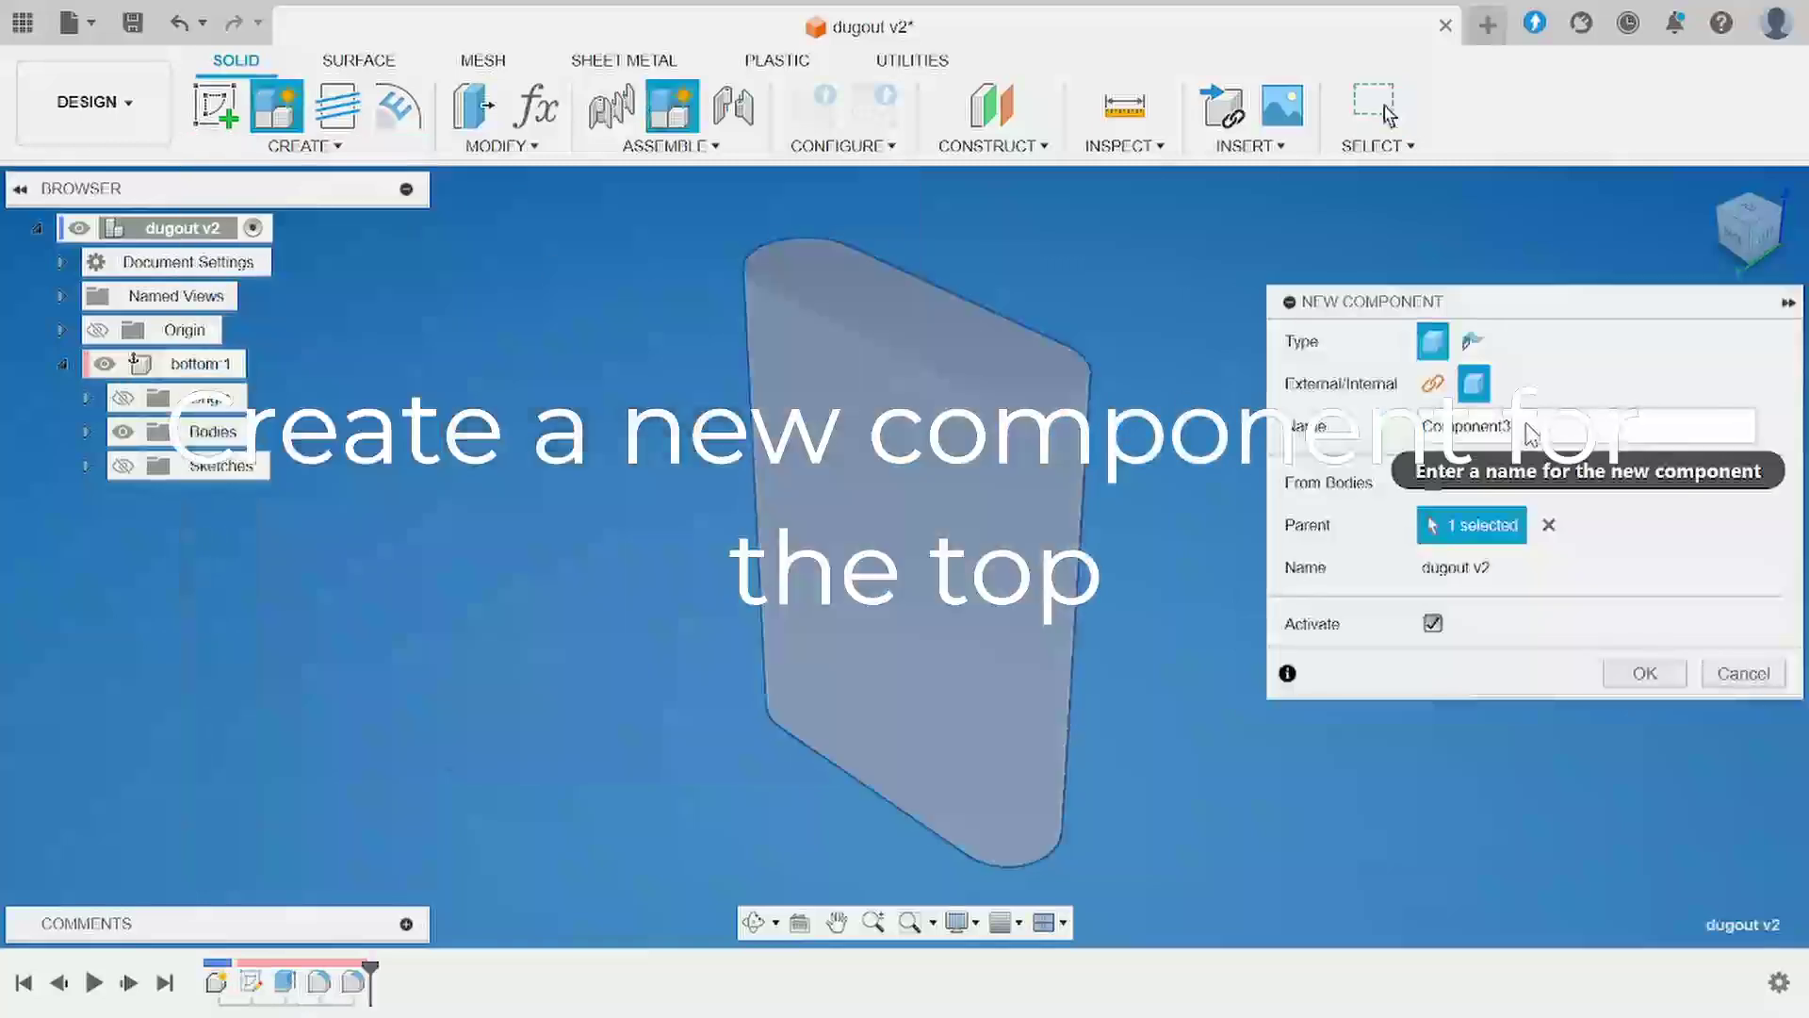
double_click(1531, 436)
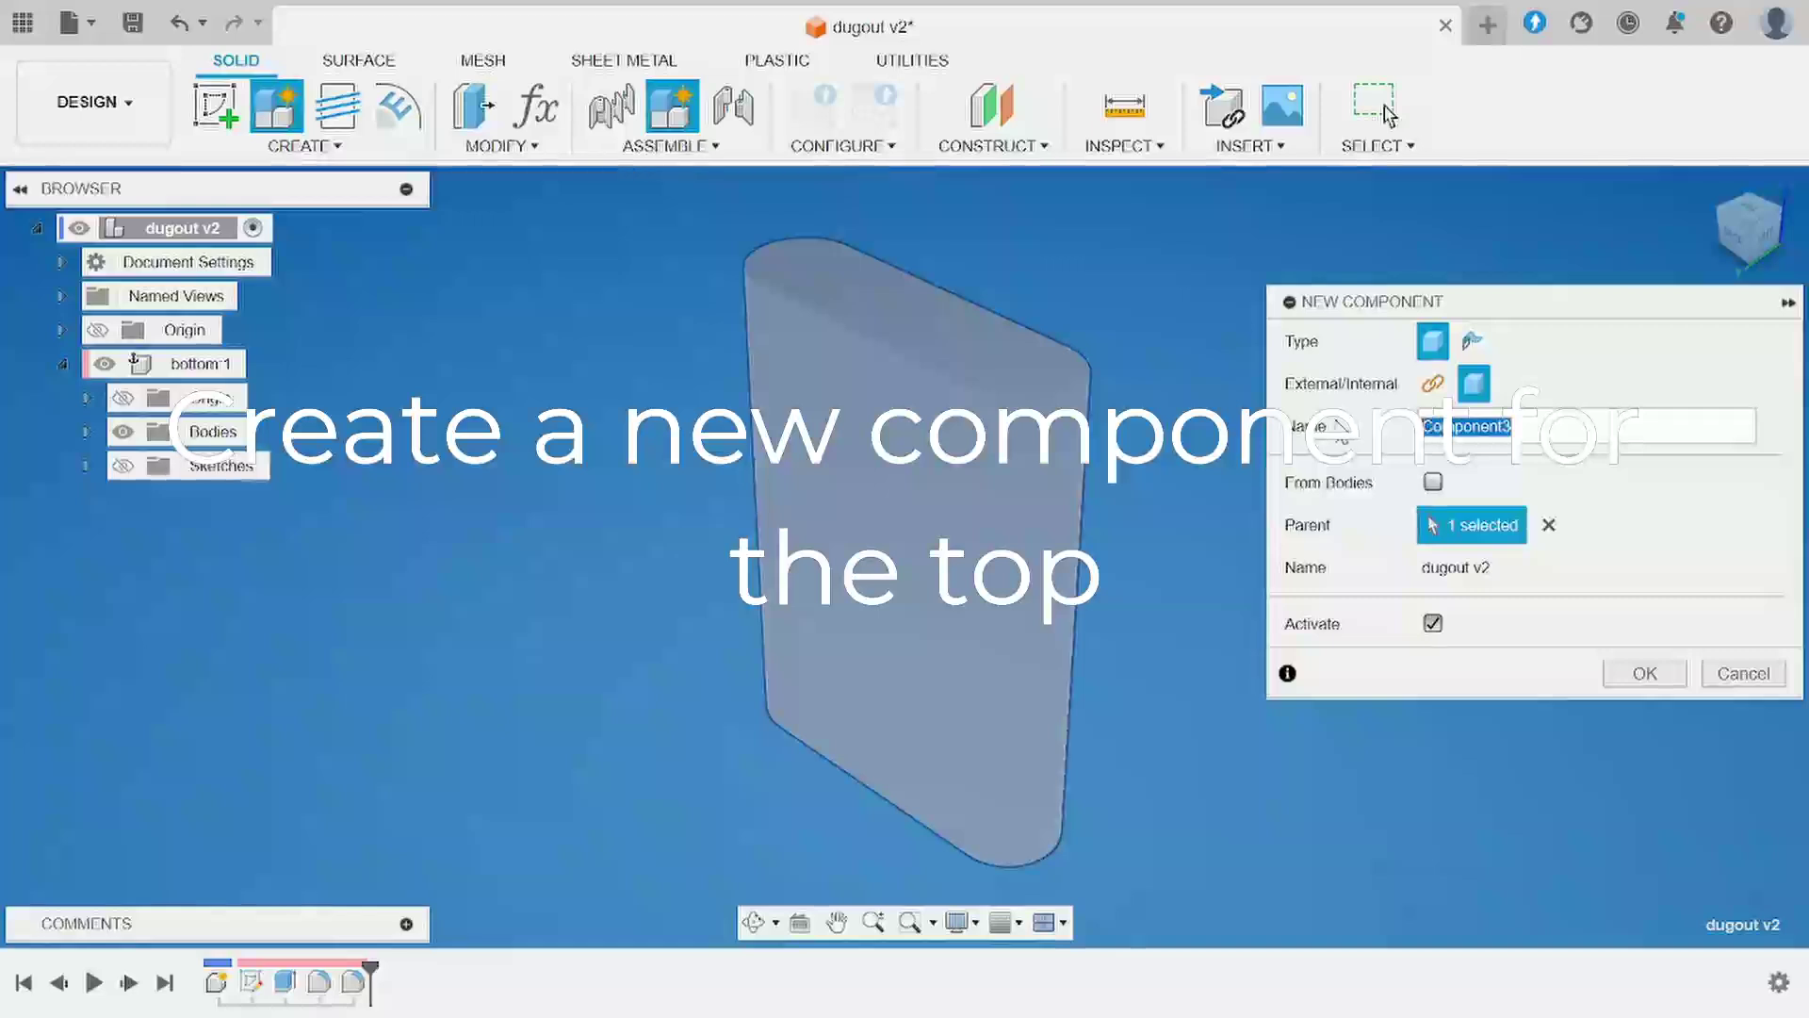
text(top)
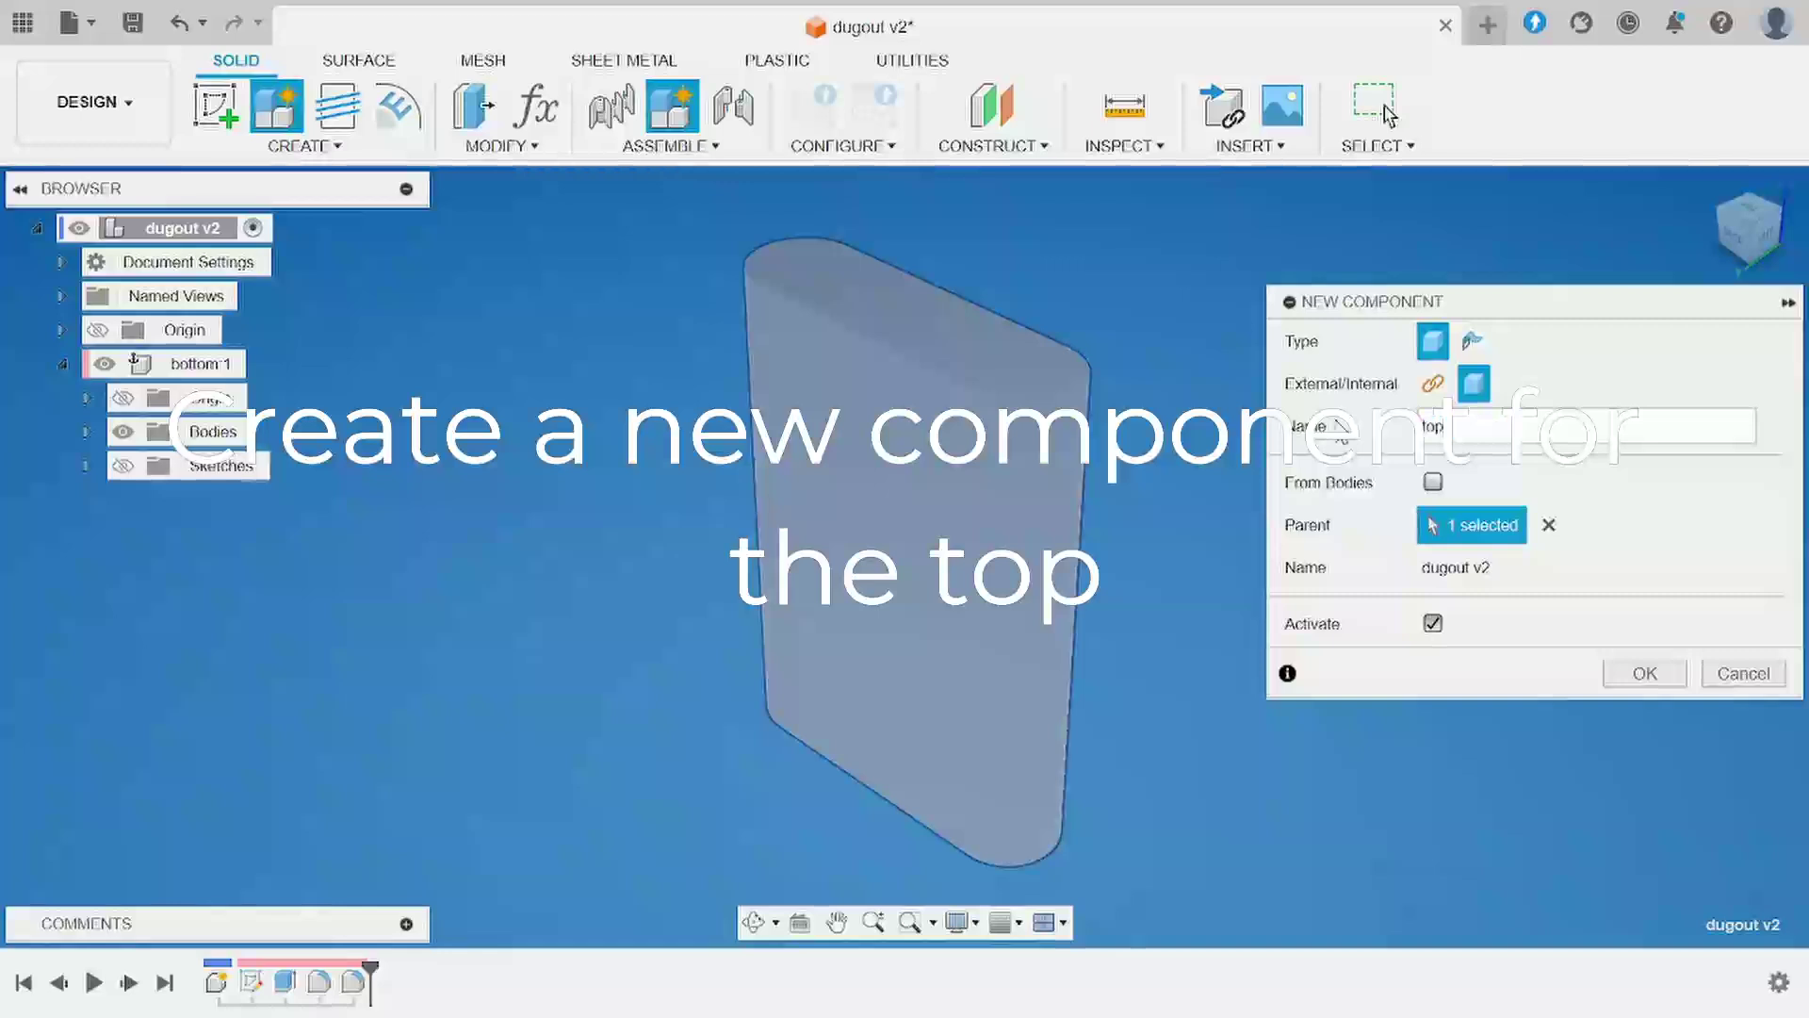
key(Return)
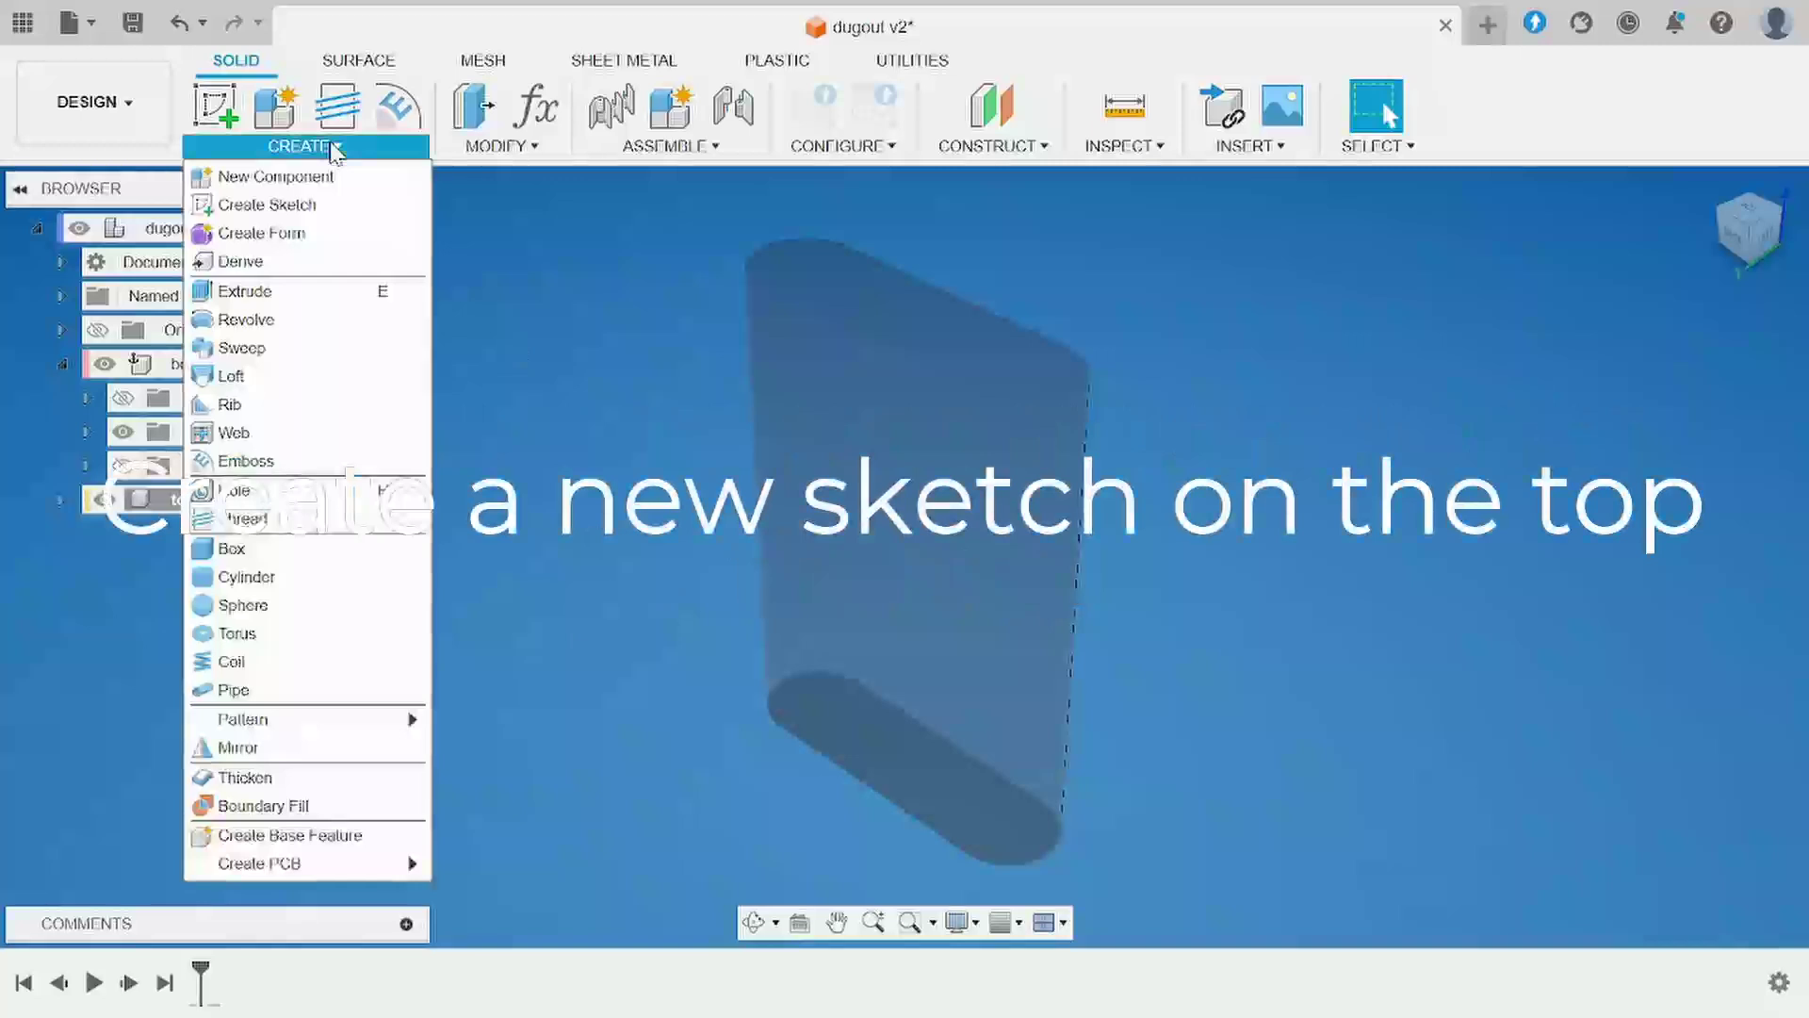
- Start a sketch on the upper face of the bottom component and project its whole body into the sketch
click(327, 207)
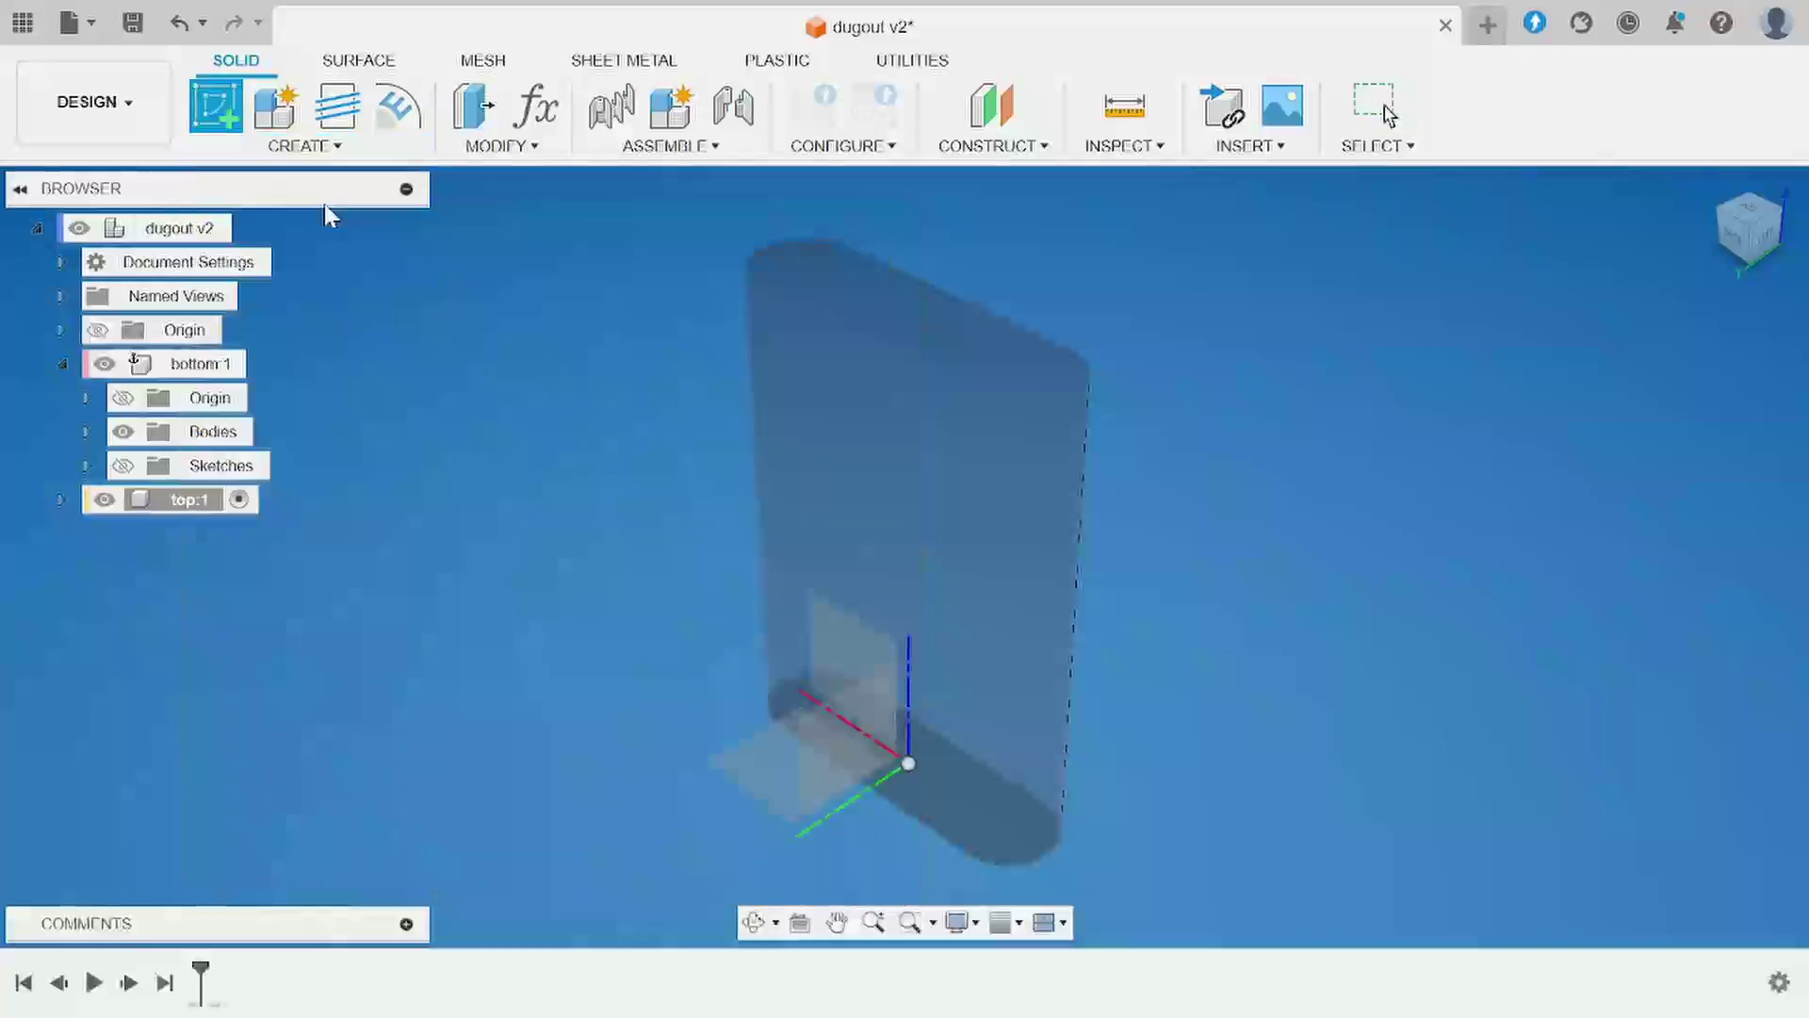
click(810, 273)
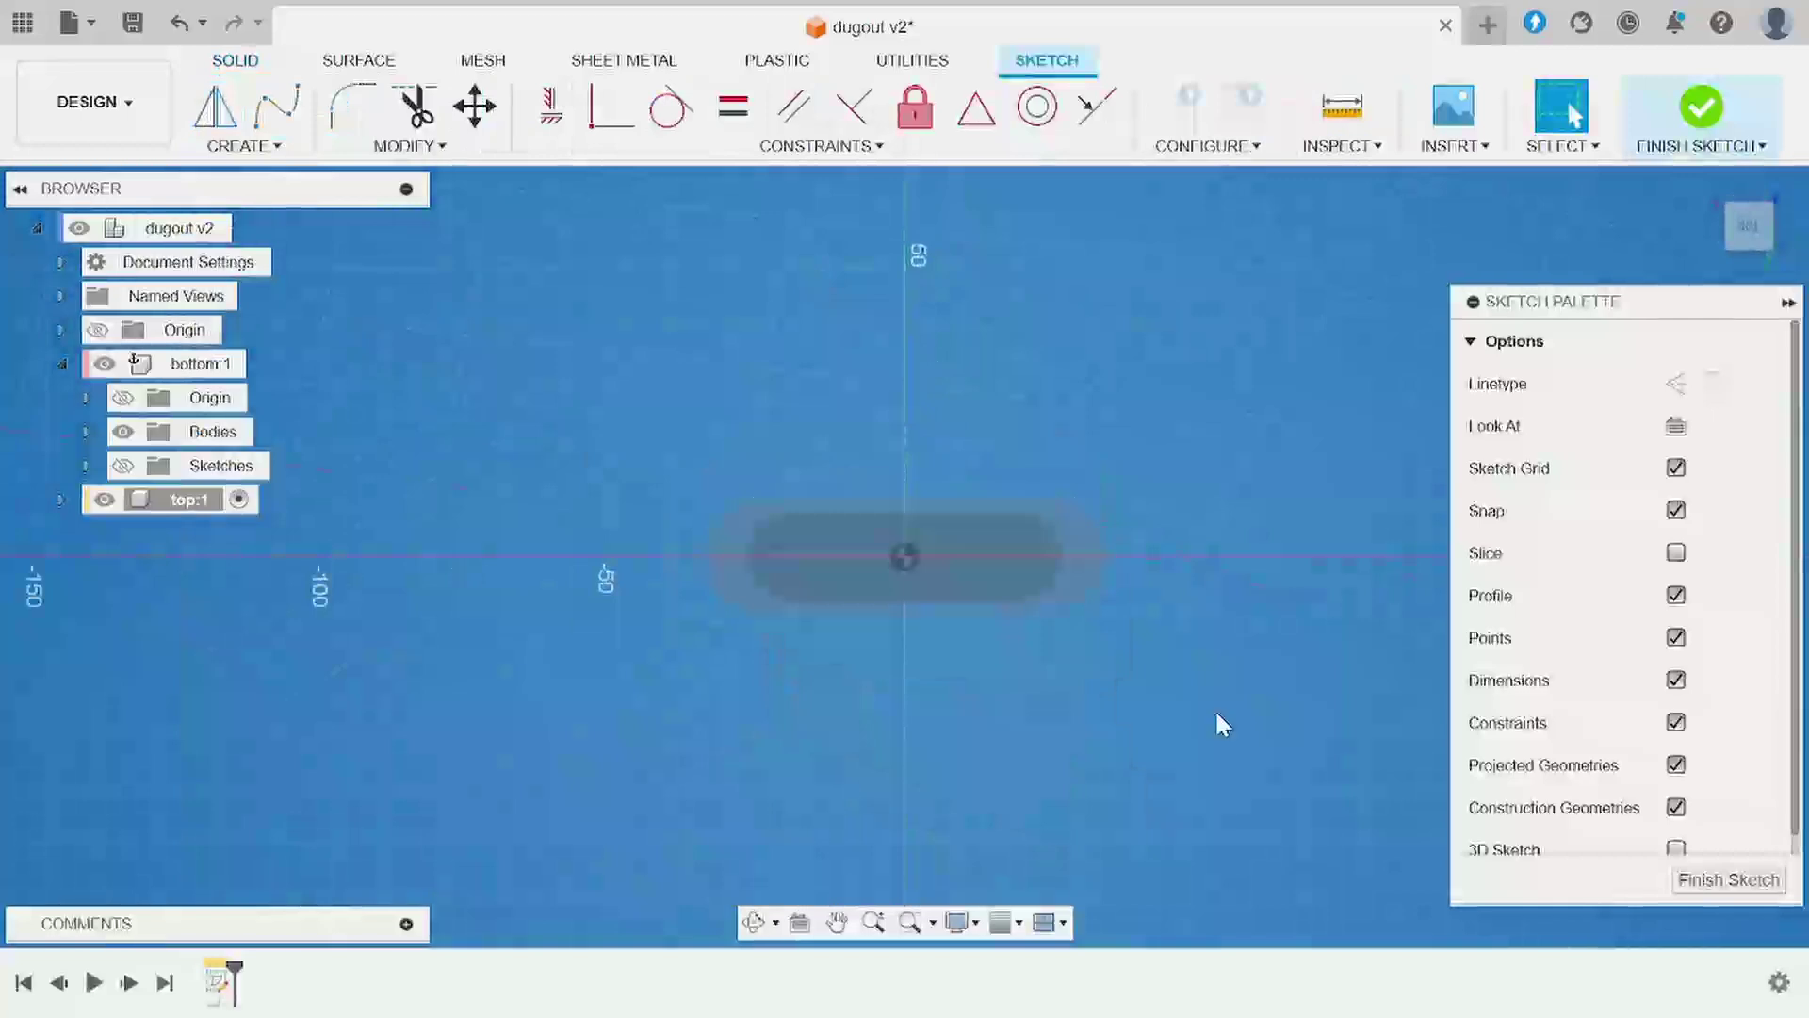
key(p)
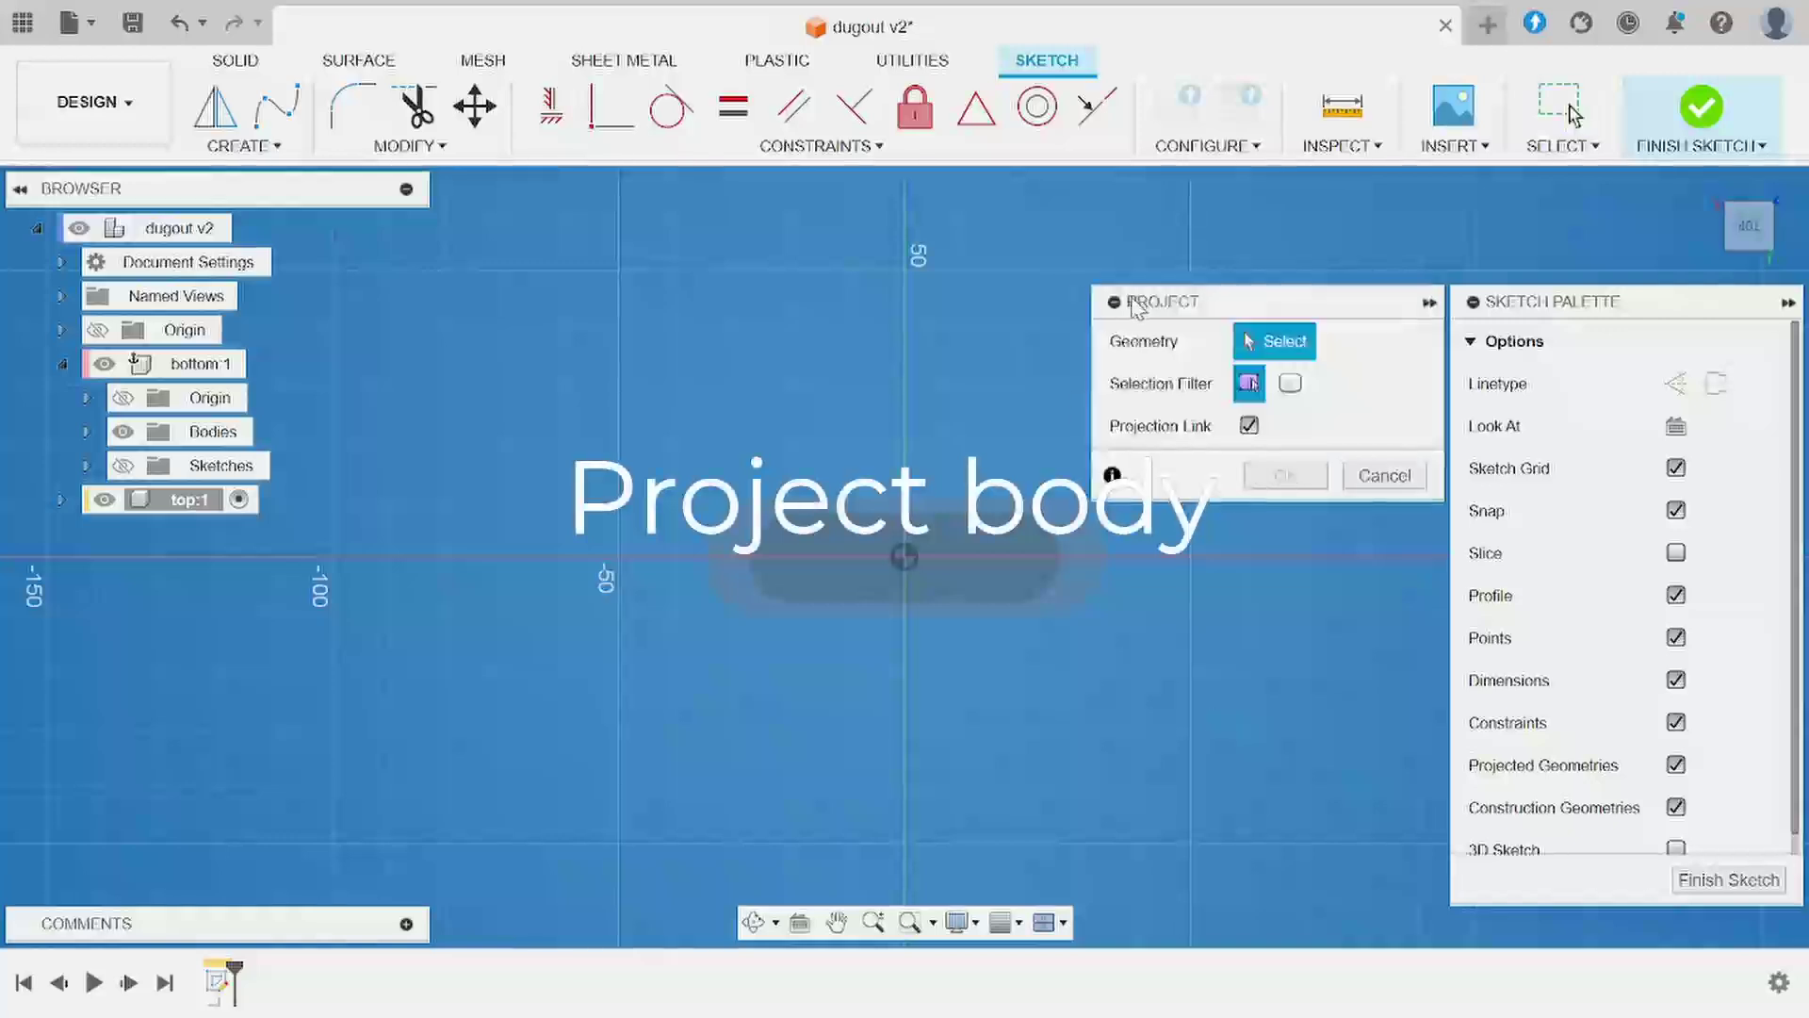
click(1290, 382)
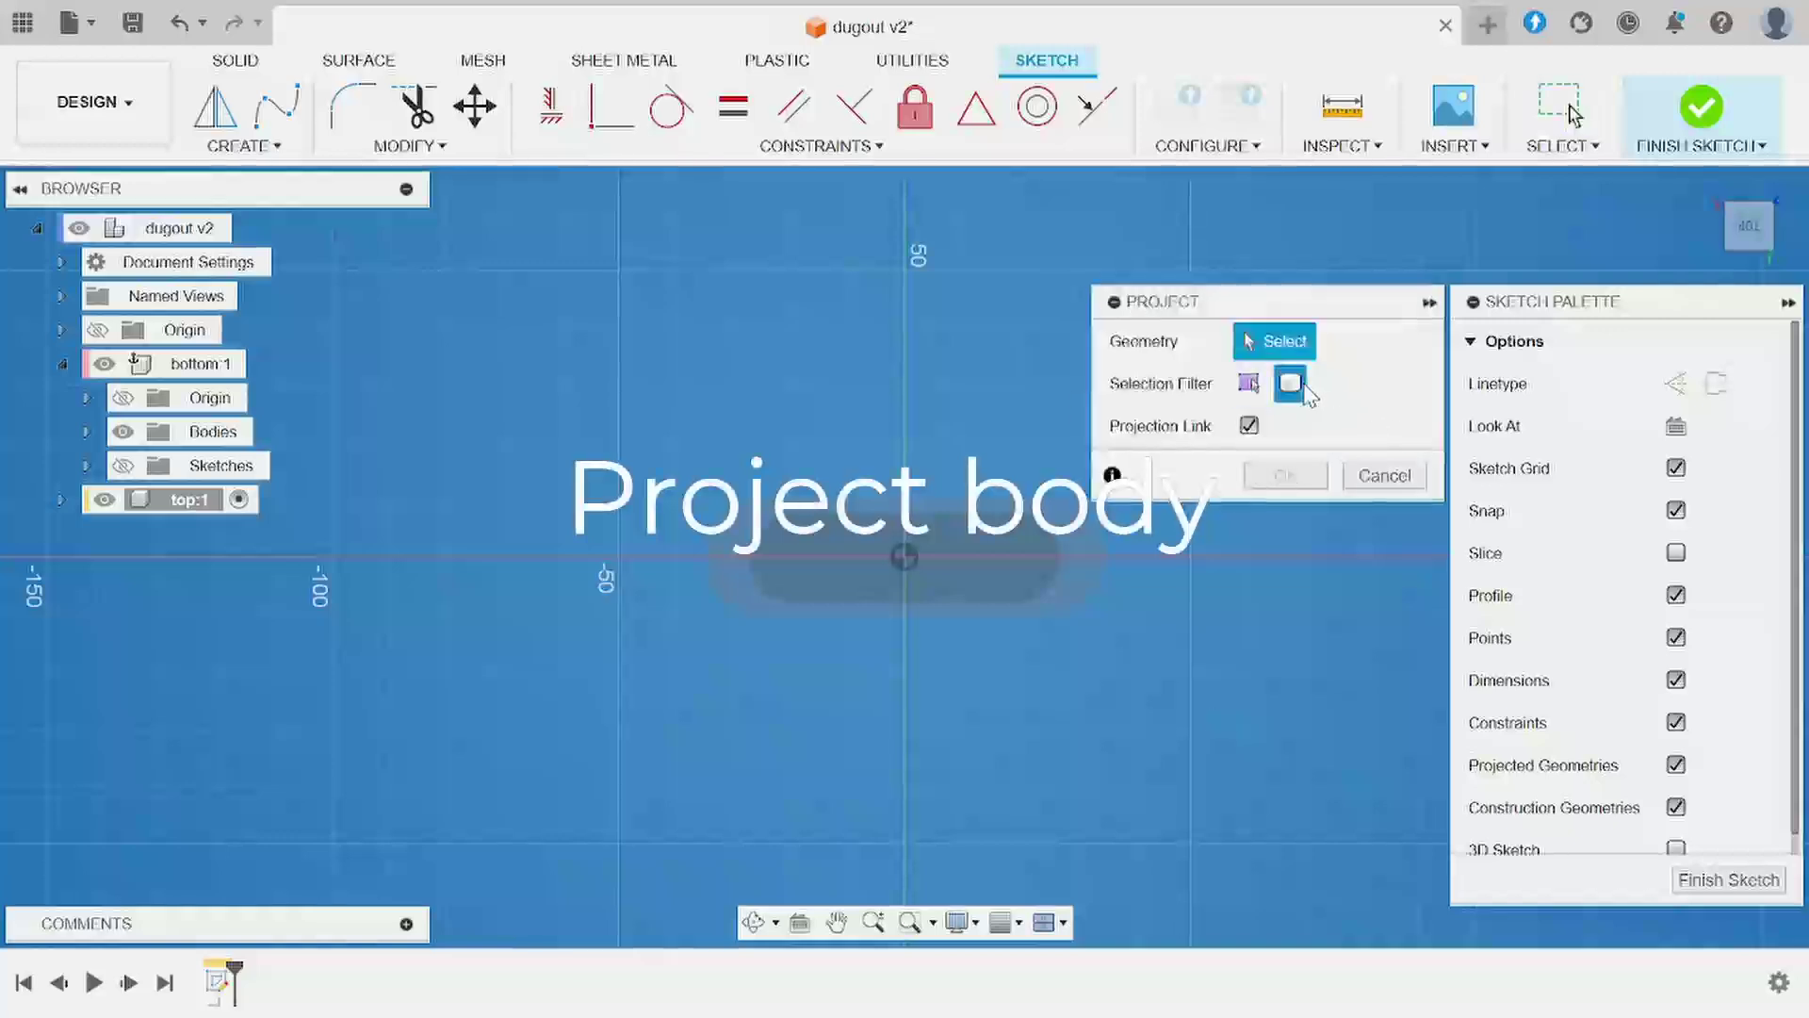
click(1021, 569)
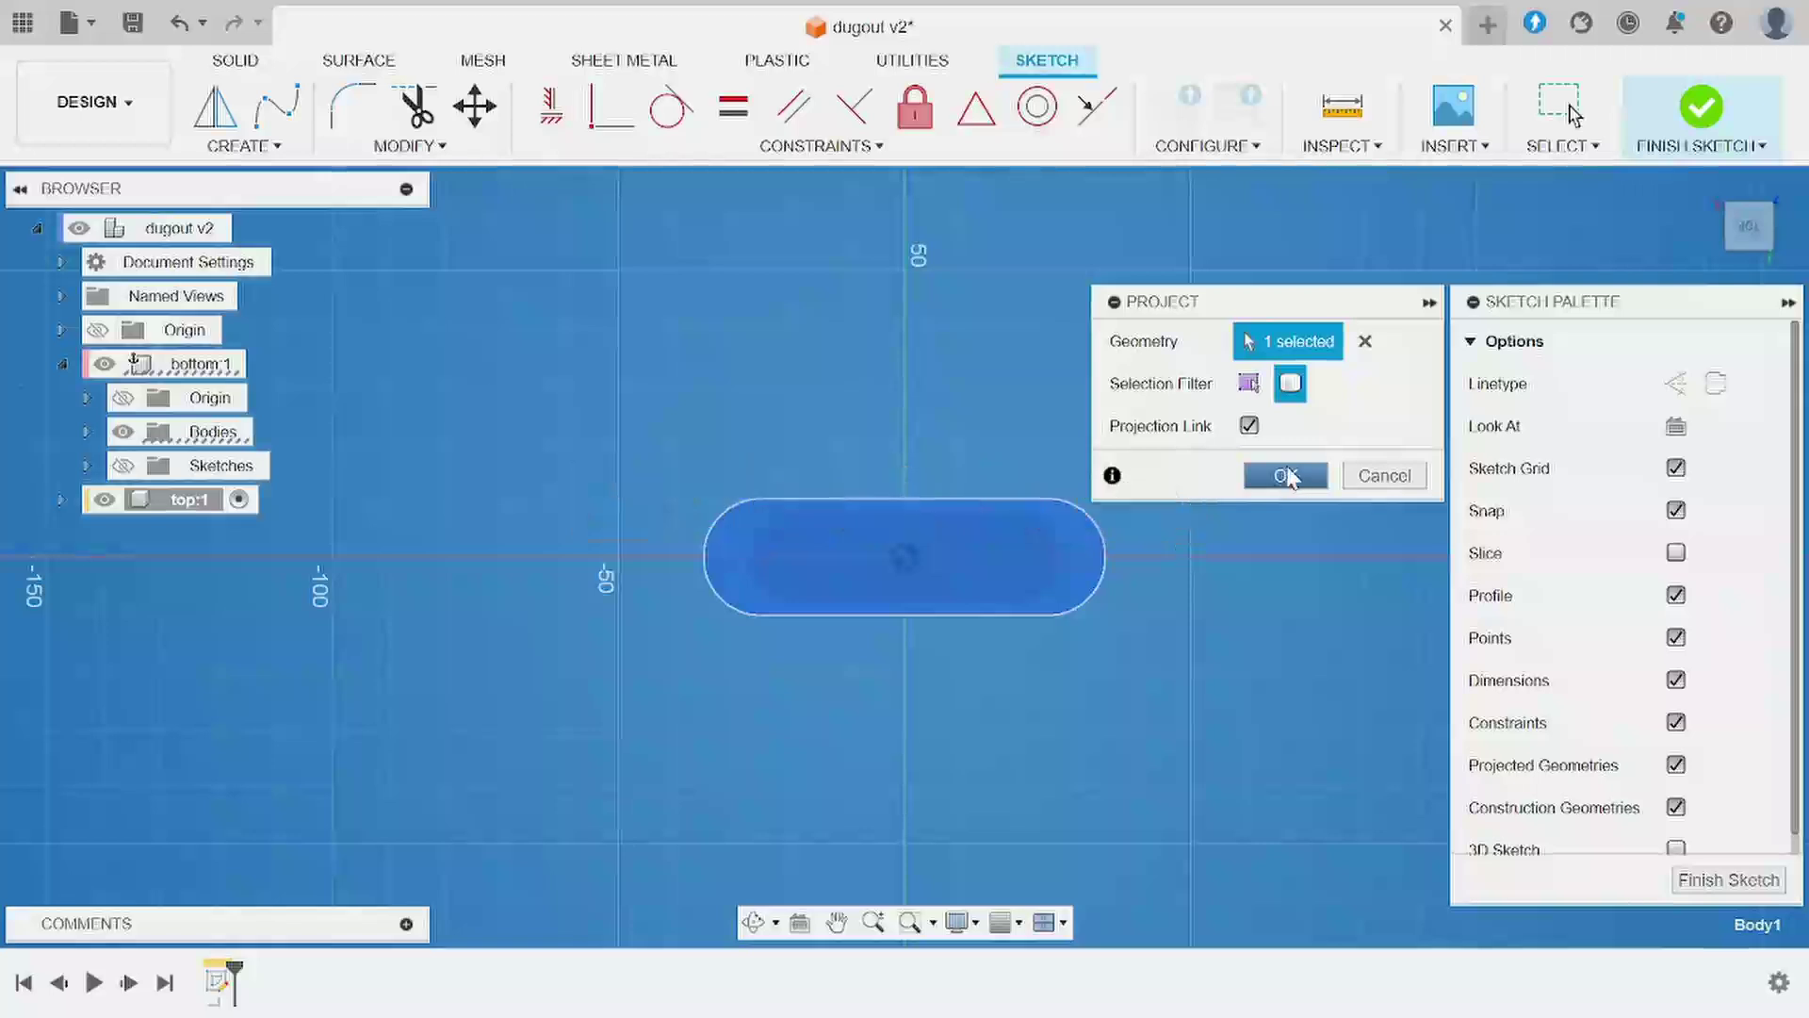
click(1288, 475)
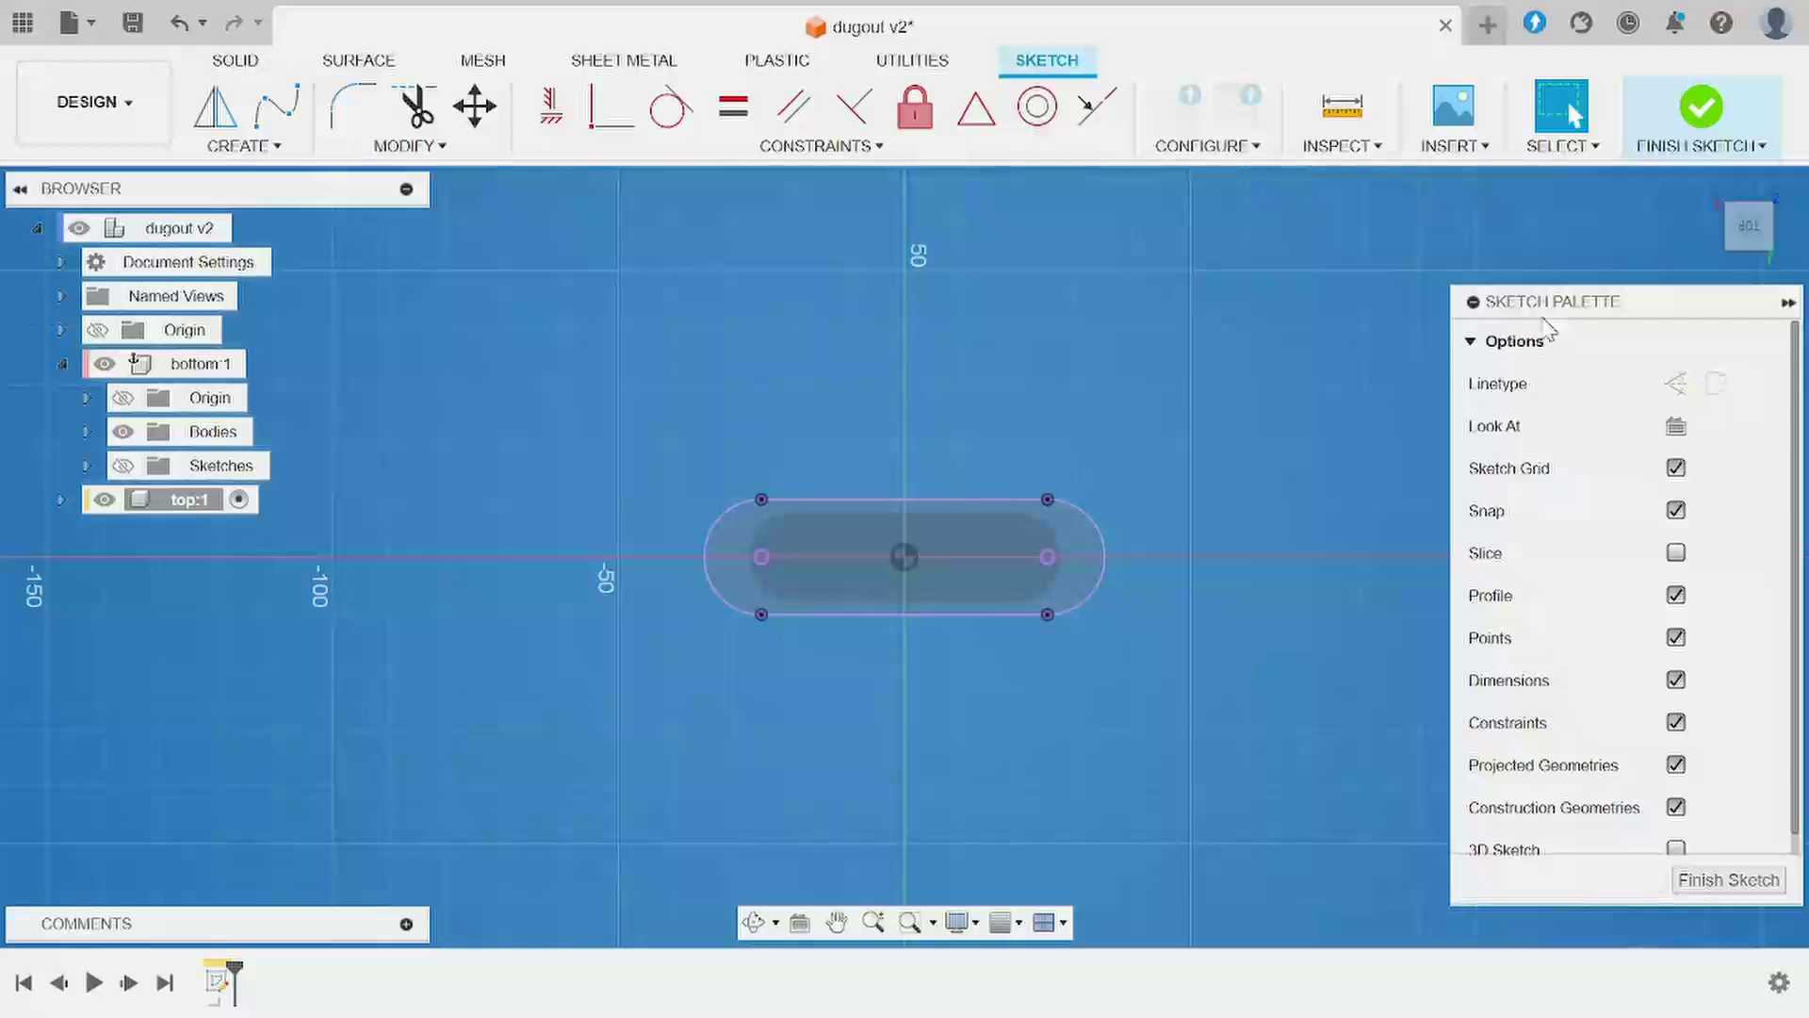
- Offset the projected rounded outline inward by -2 mm and finish the sketch
mouse_move(1687, 238)
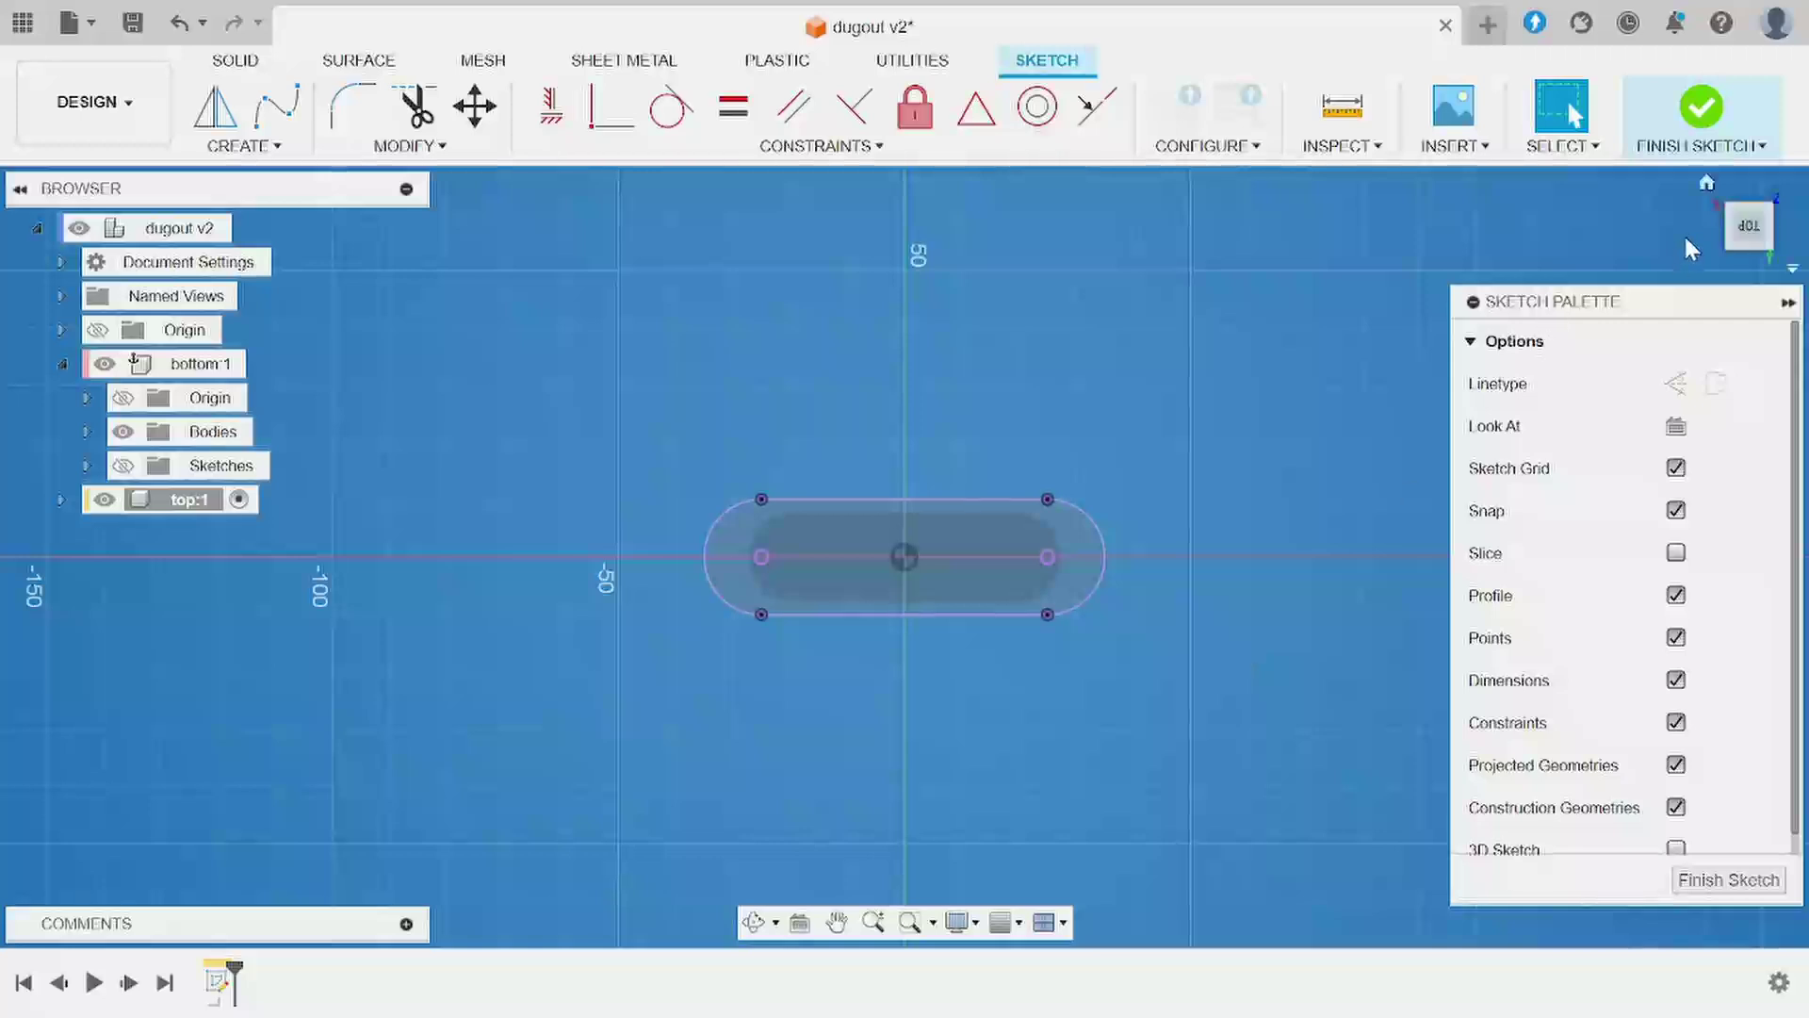
click(1708, 185)
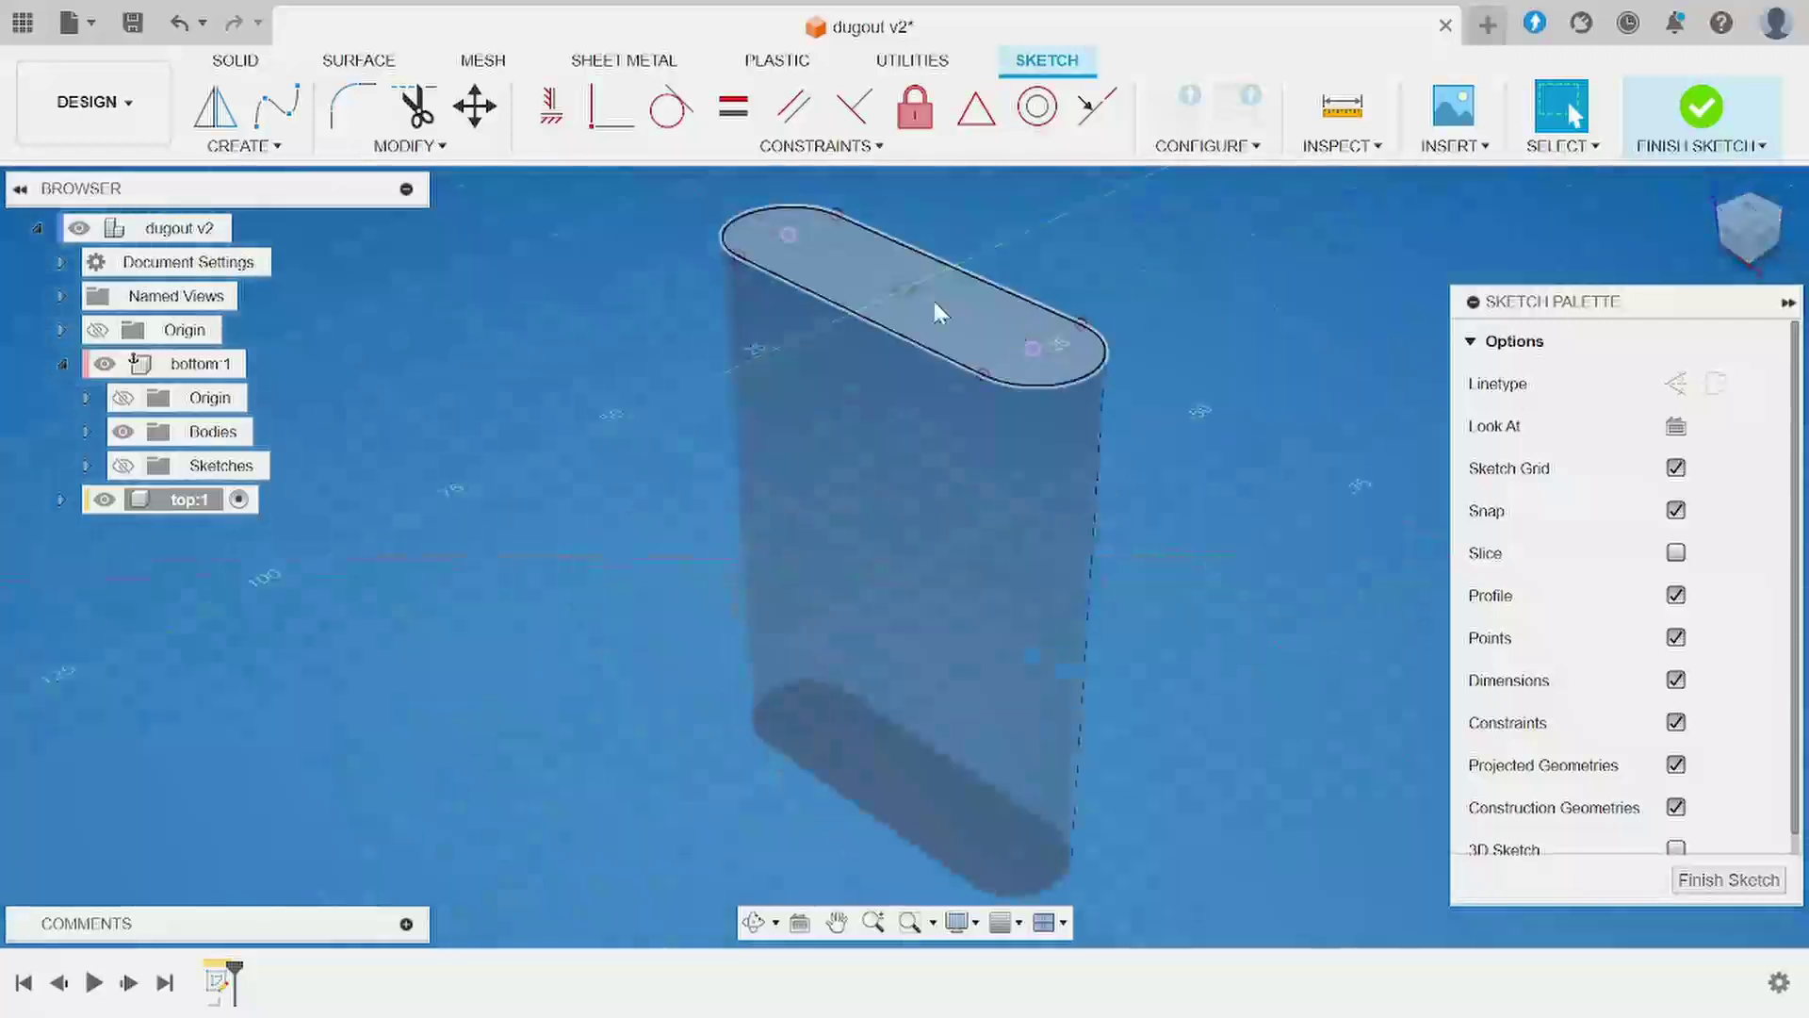
click(405, 145)
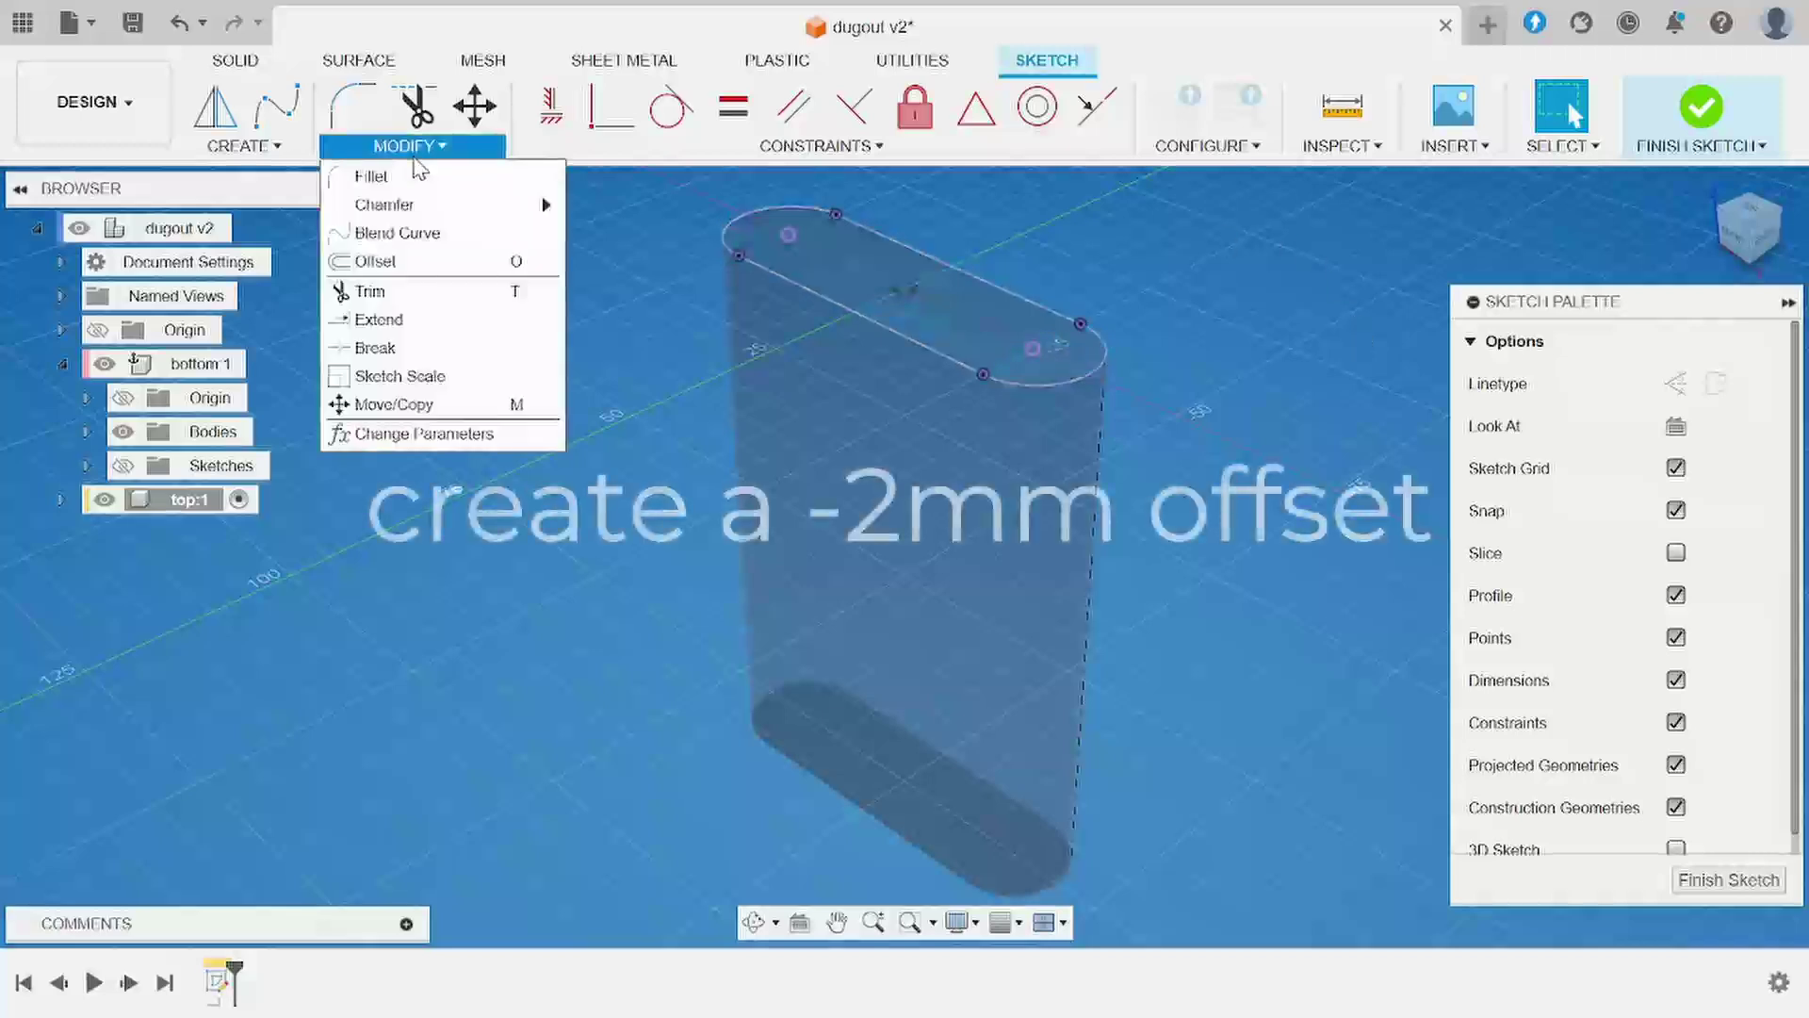
click(439, 261)
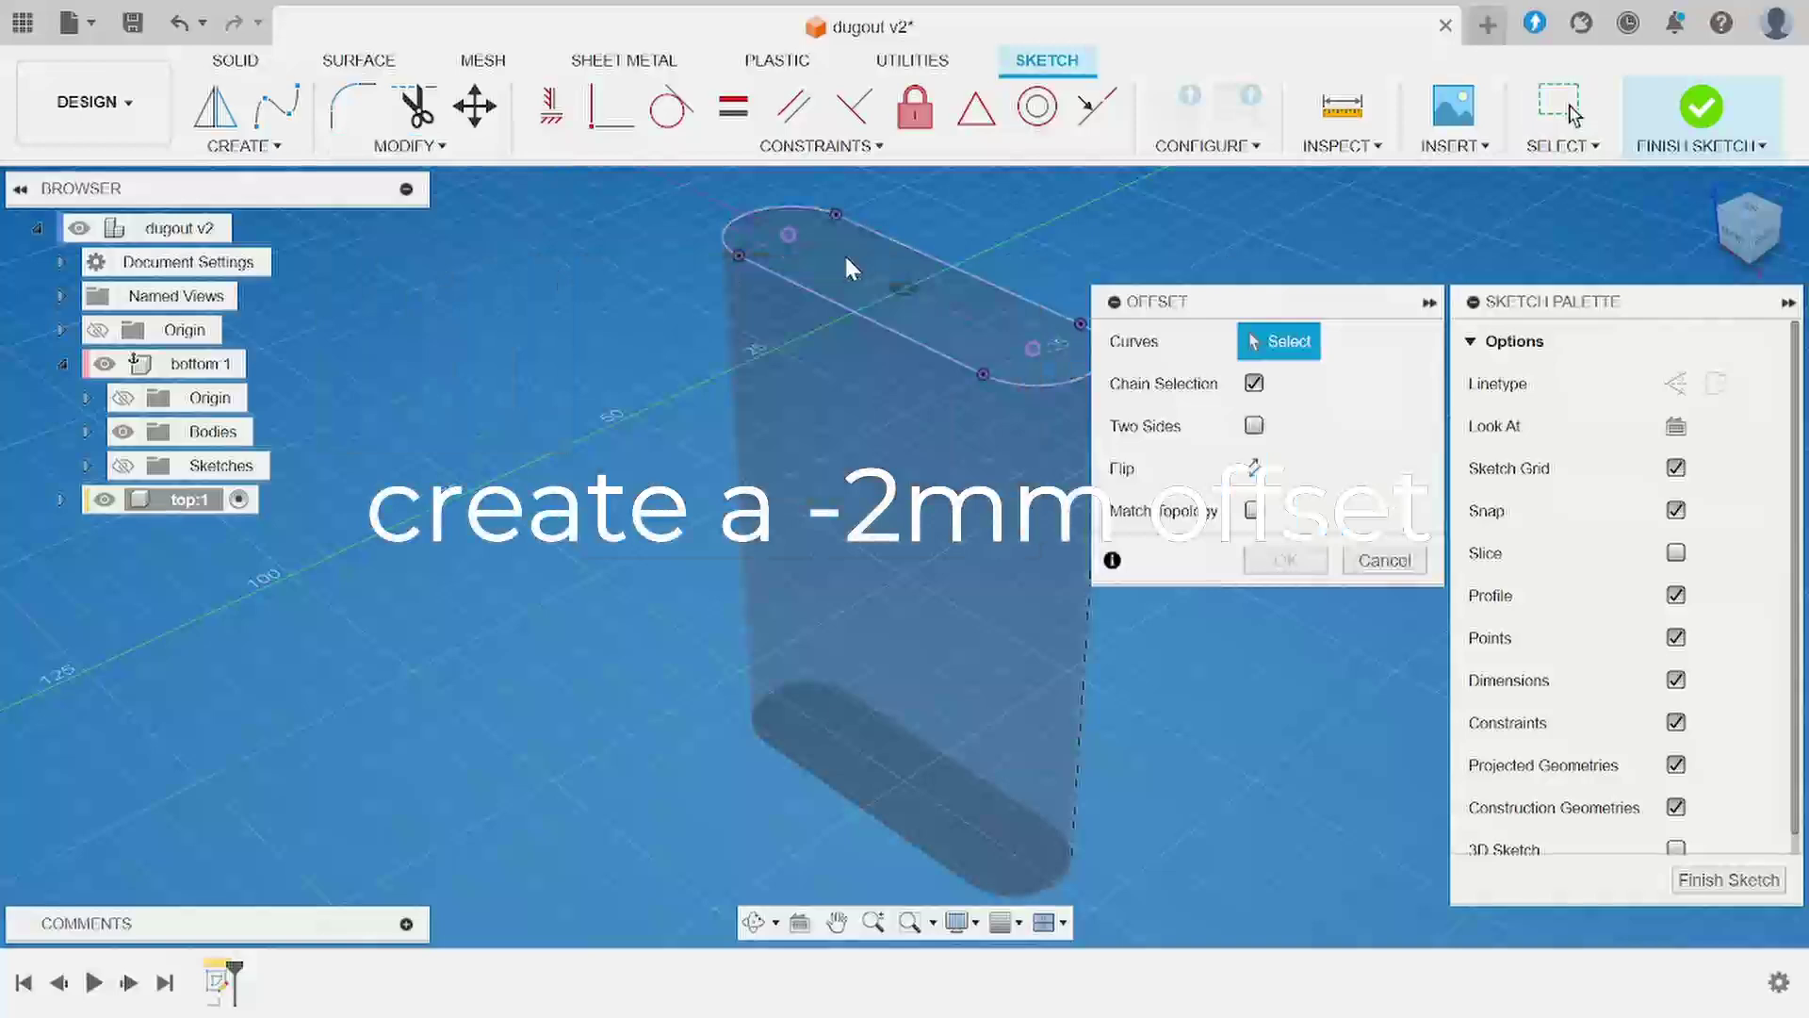
click(869, 232)
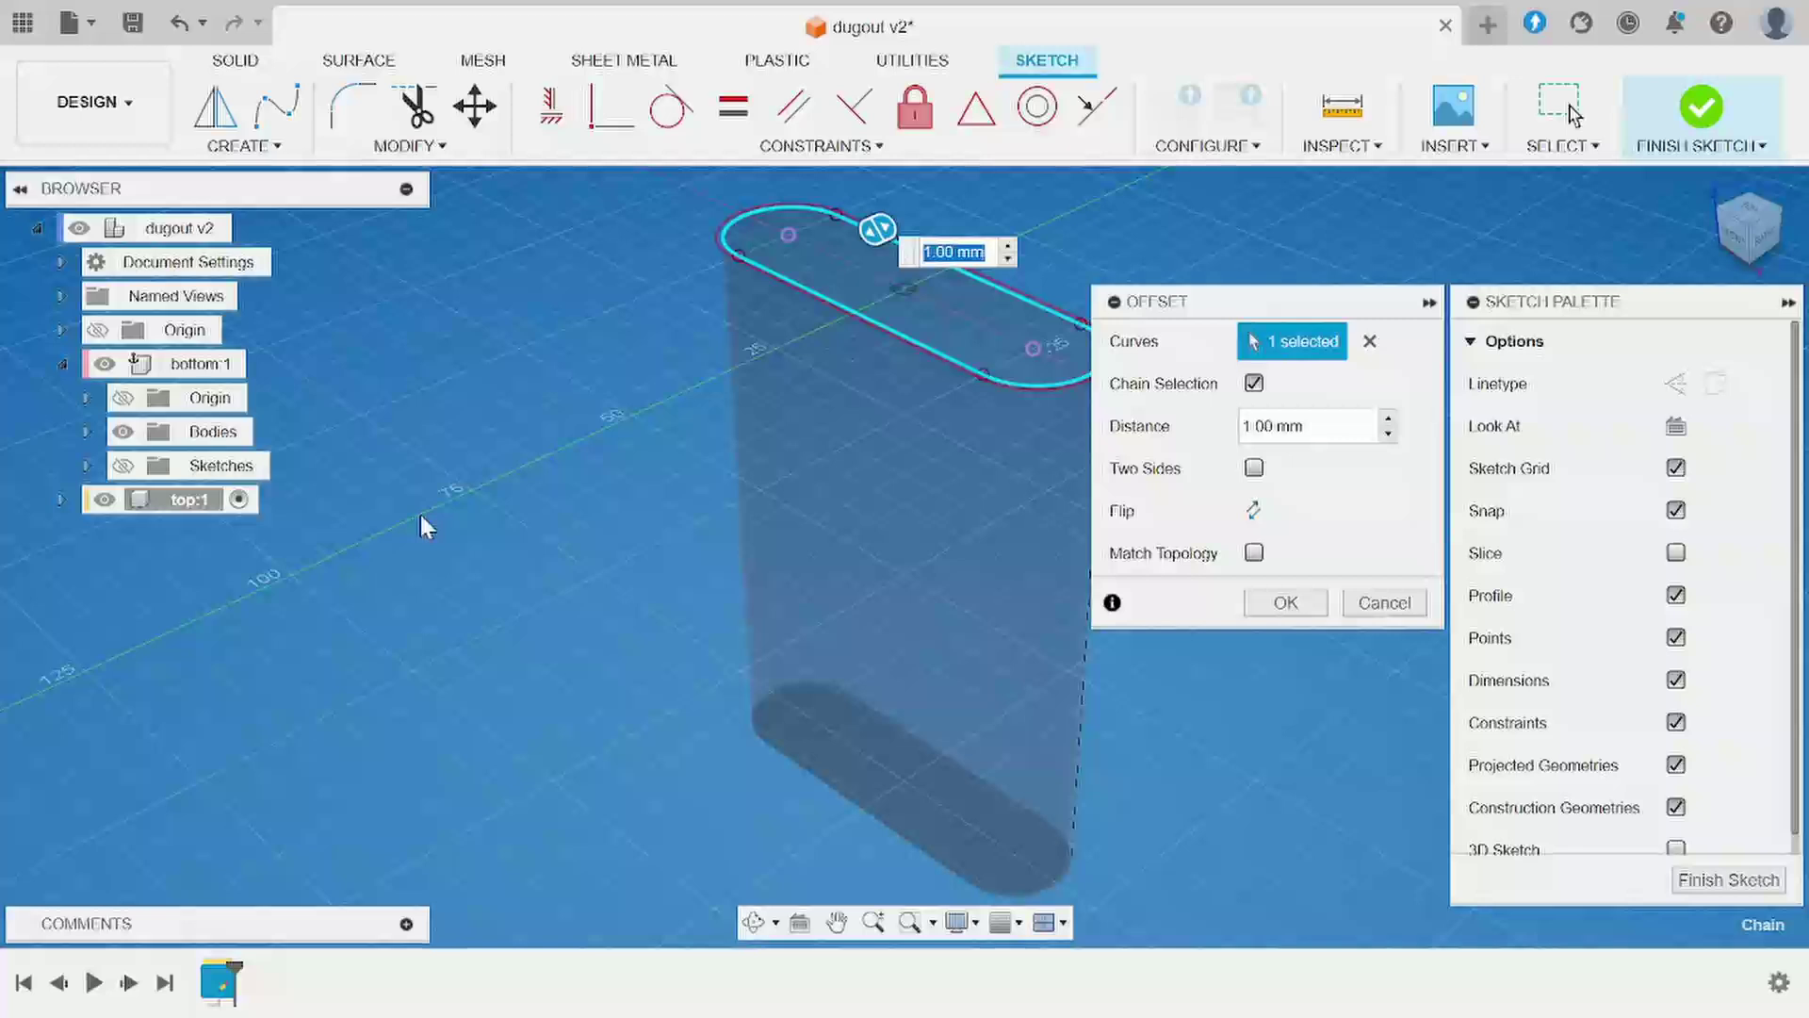
key(BackSpace)
text(-2)
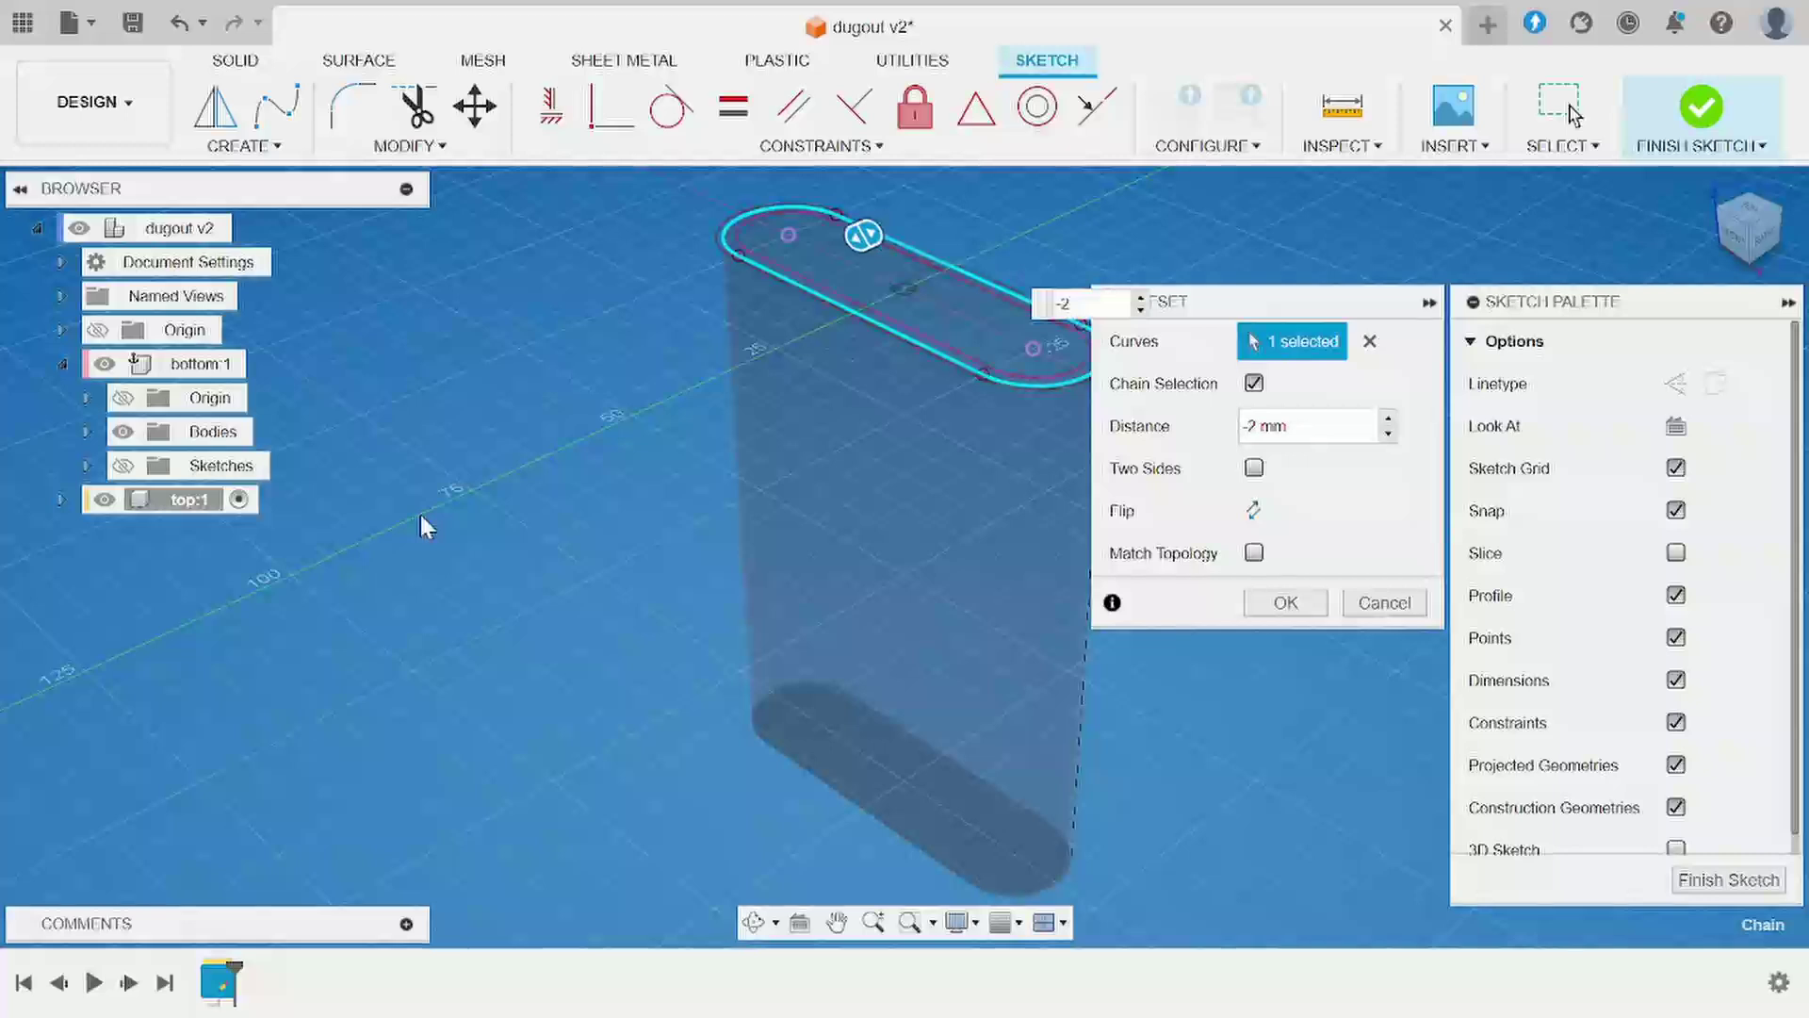
key(Return)
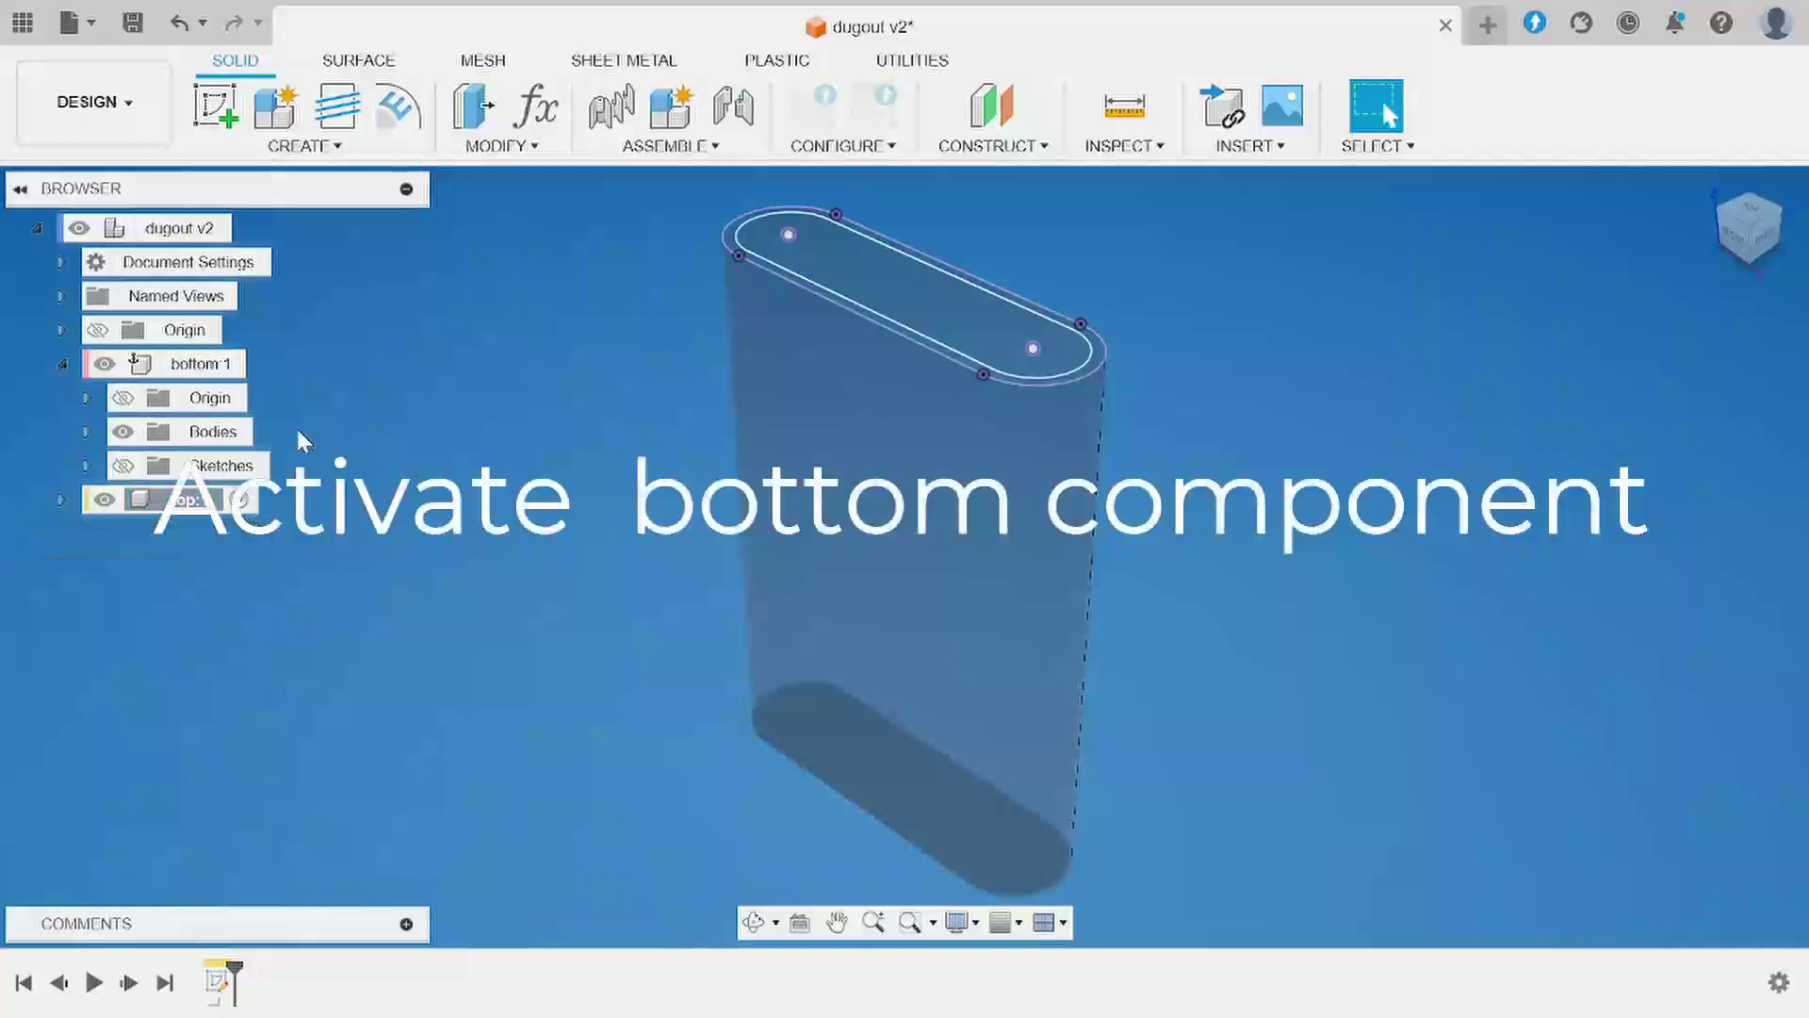
- Activate the bottom component and cut the ring between the two outlines by extruding it -15 mm
click(267, 363)
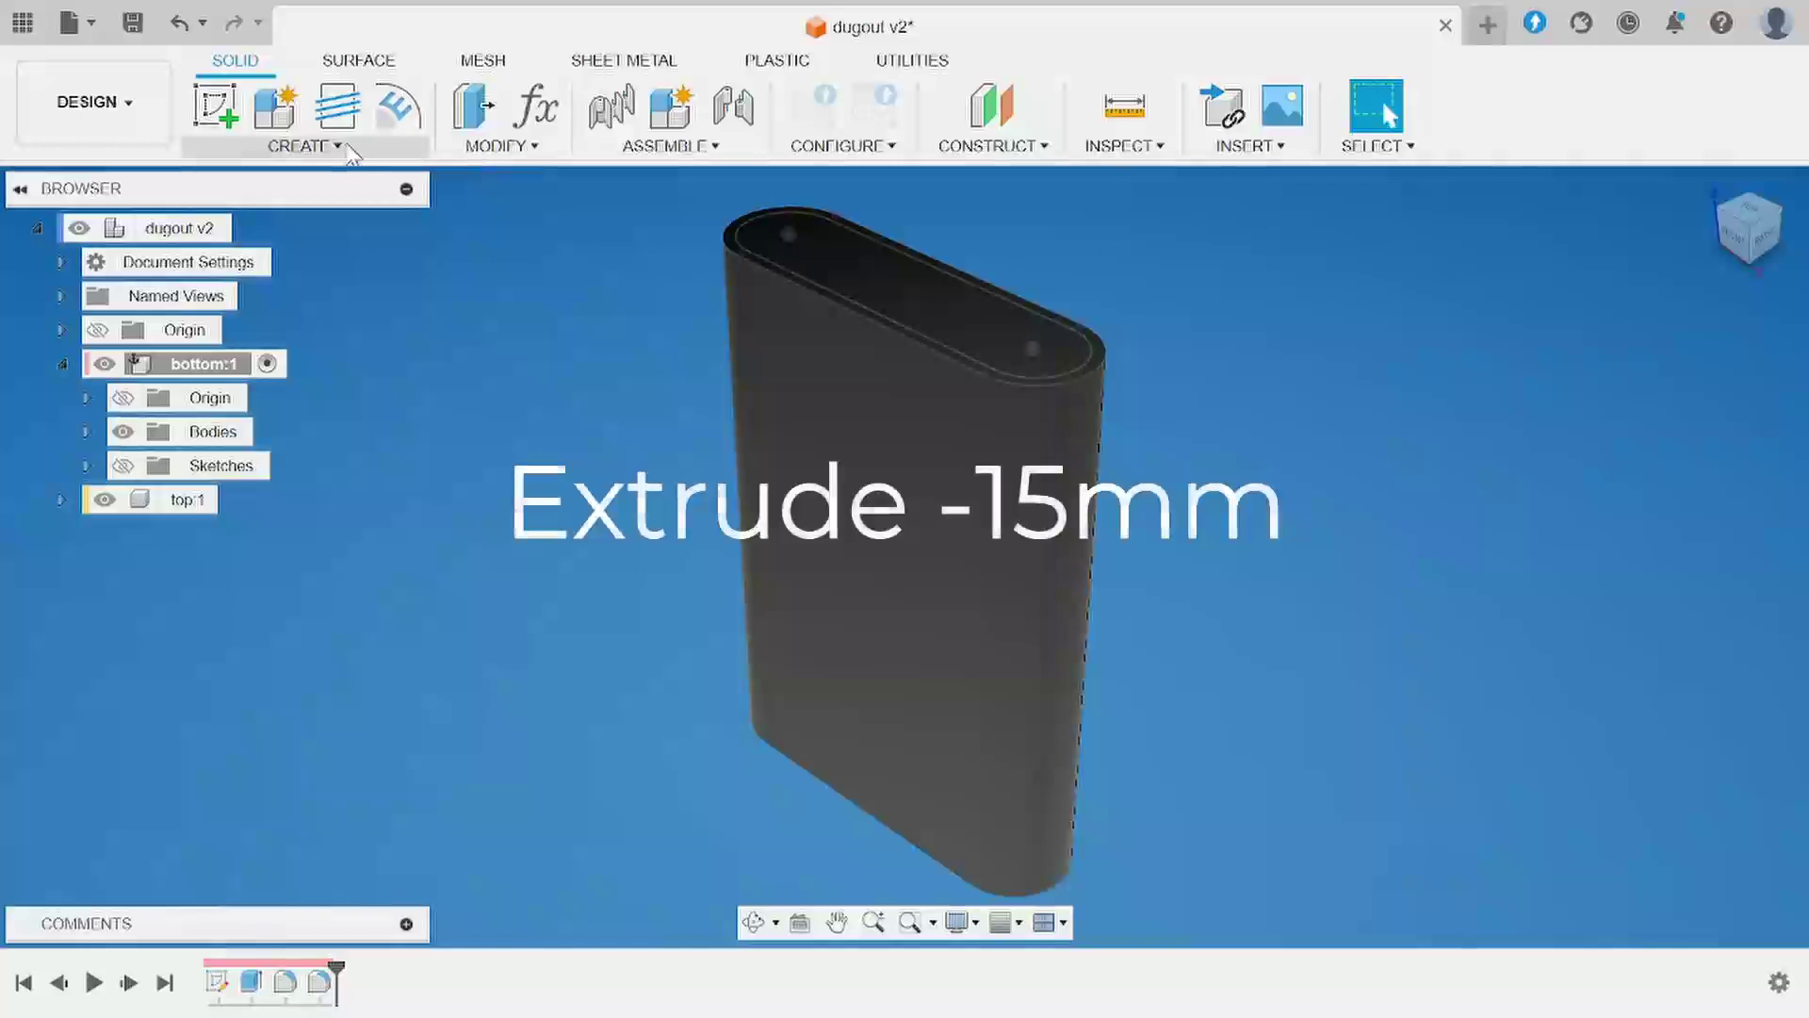
click(302, 146)
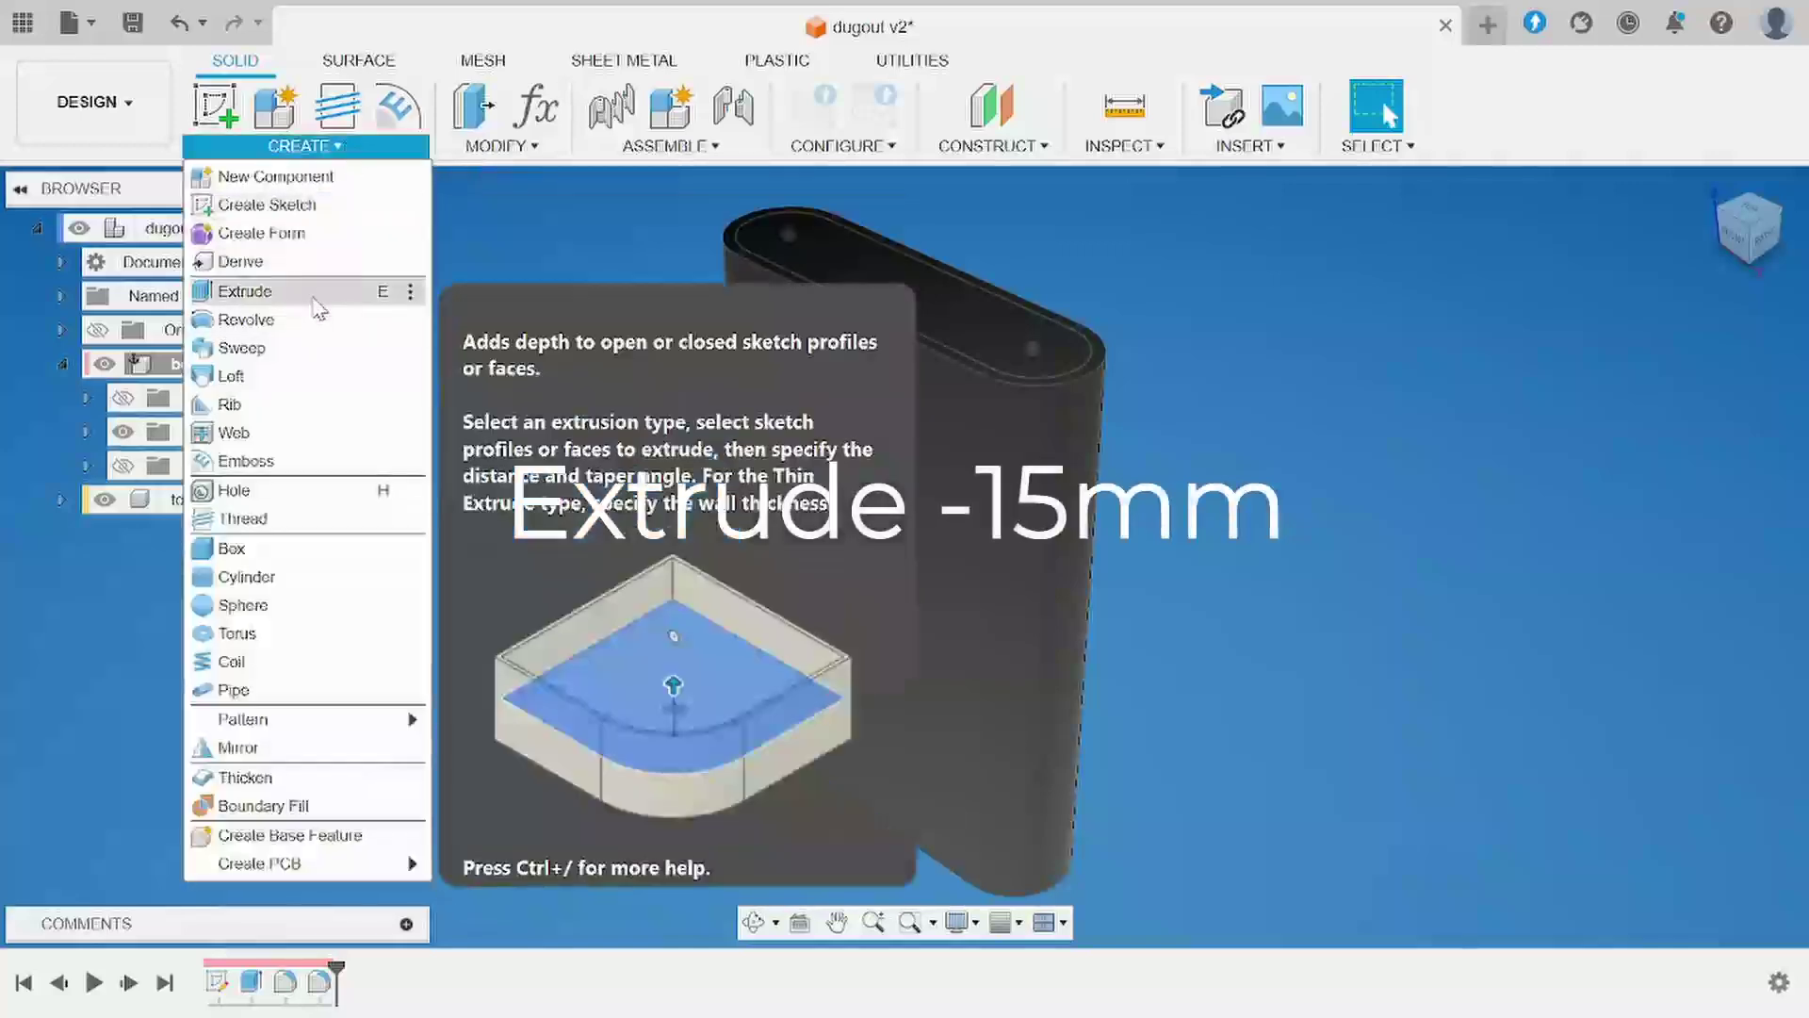
click(245, 291)
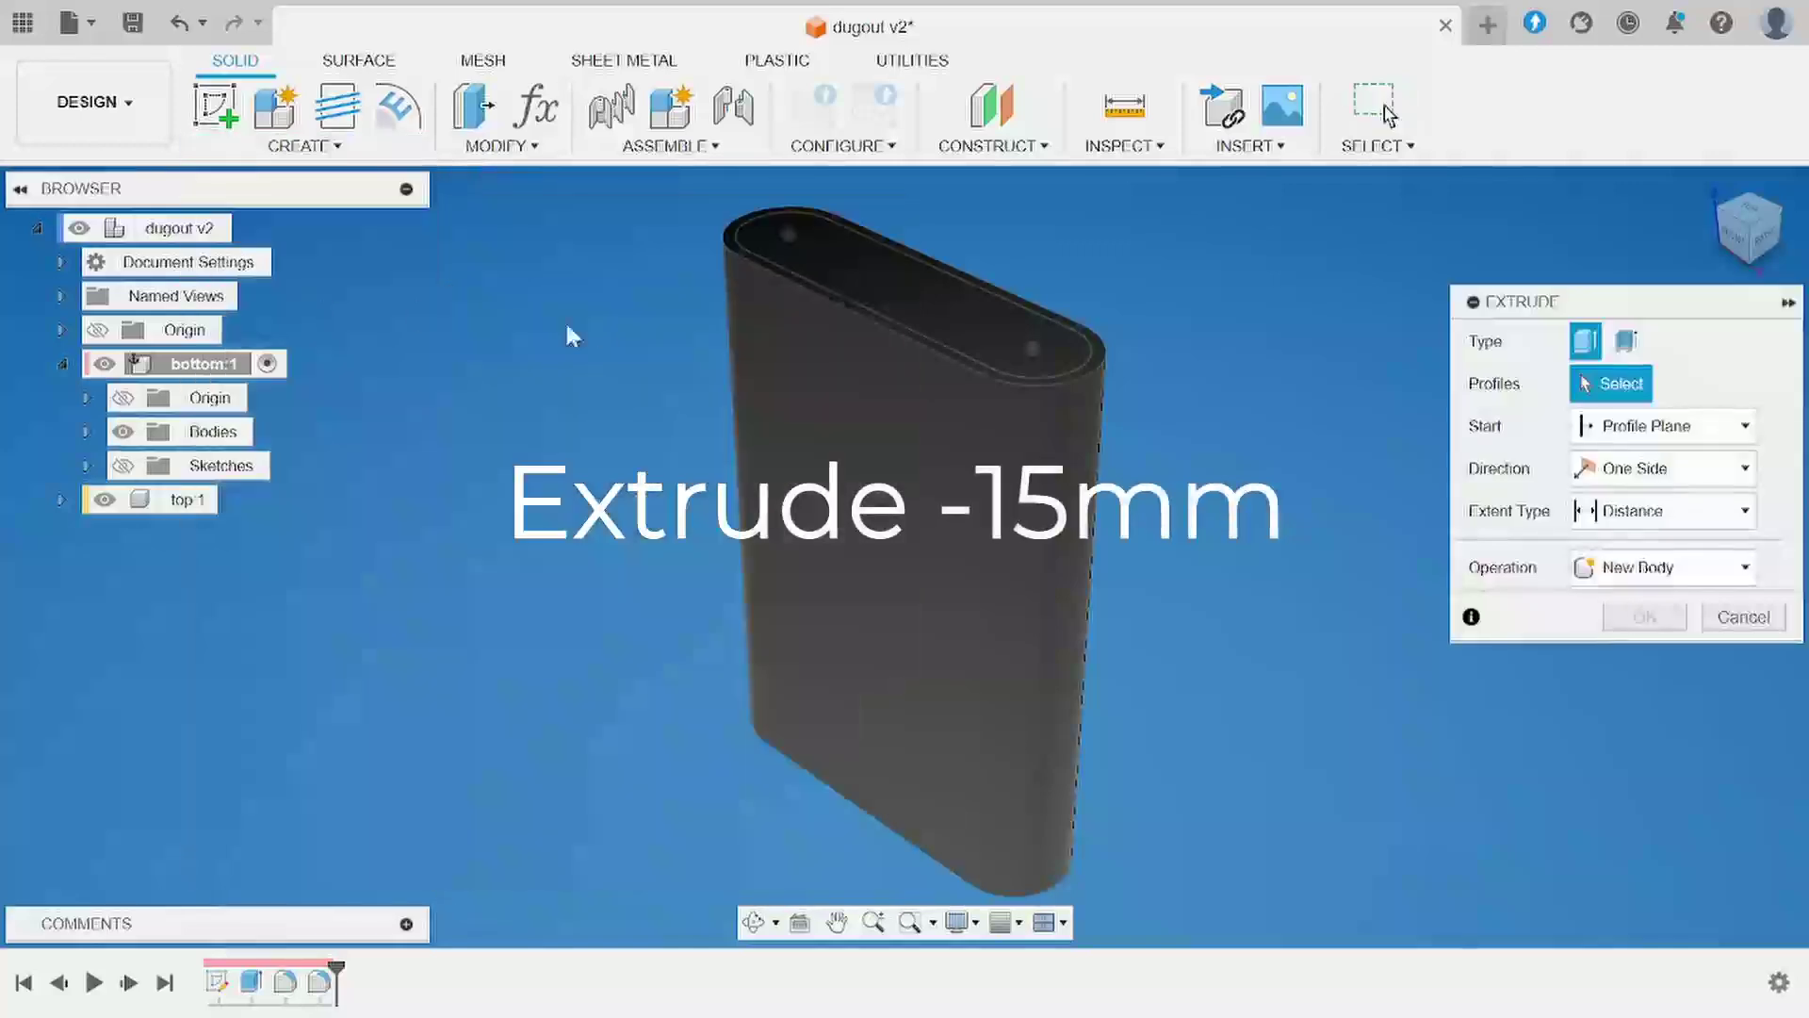
click(731, 230)
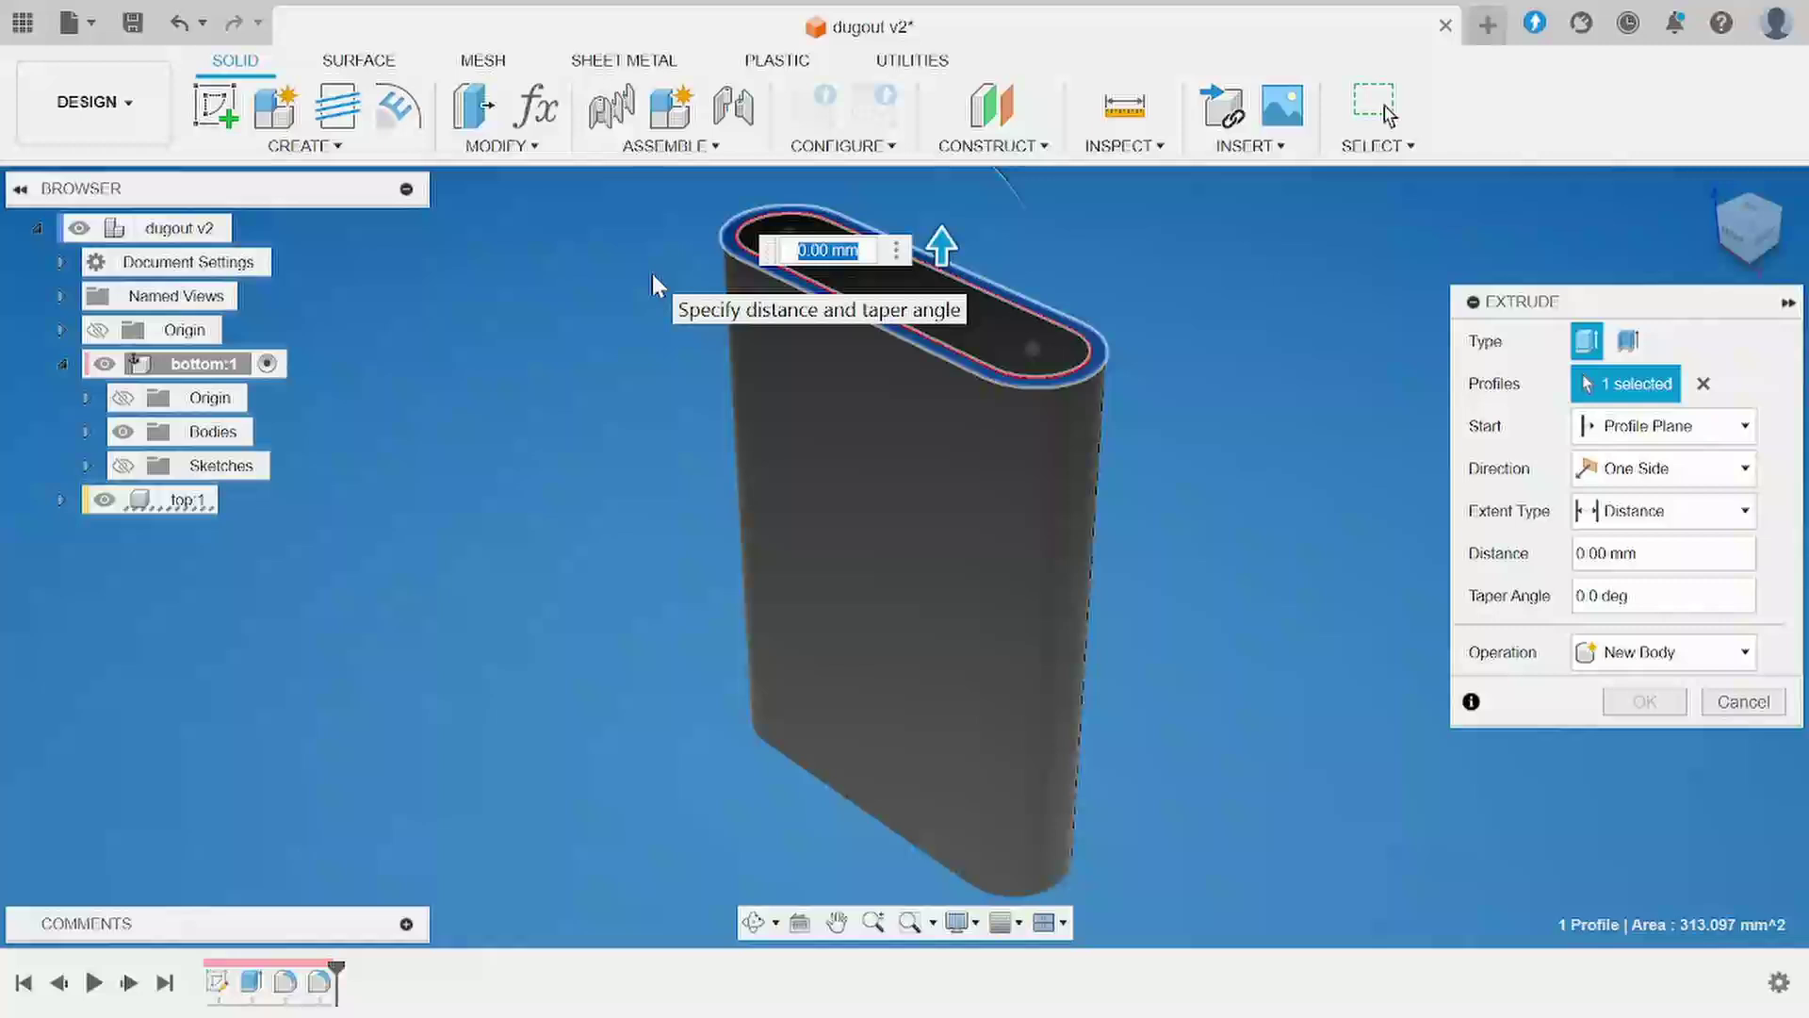
text(-15)
key(Return)
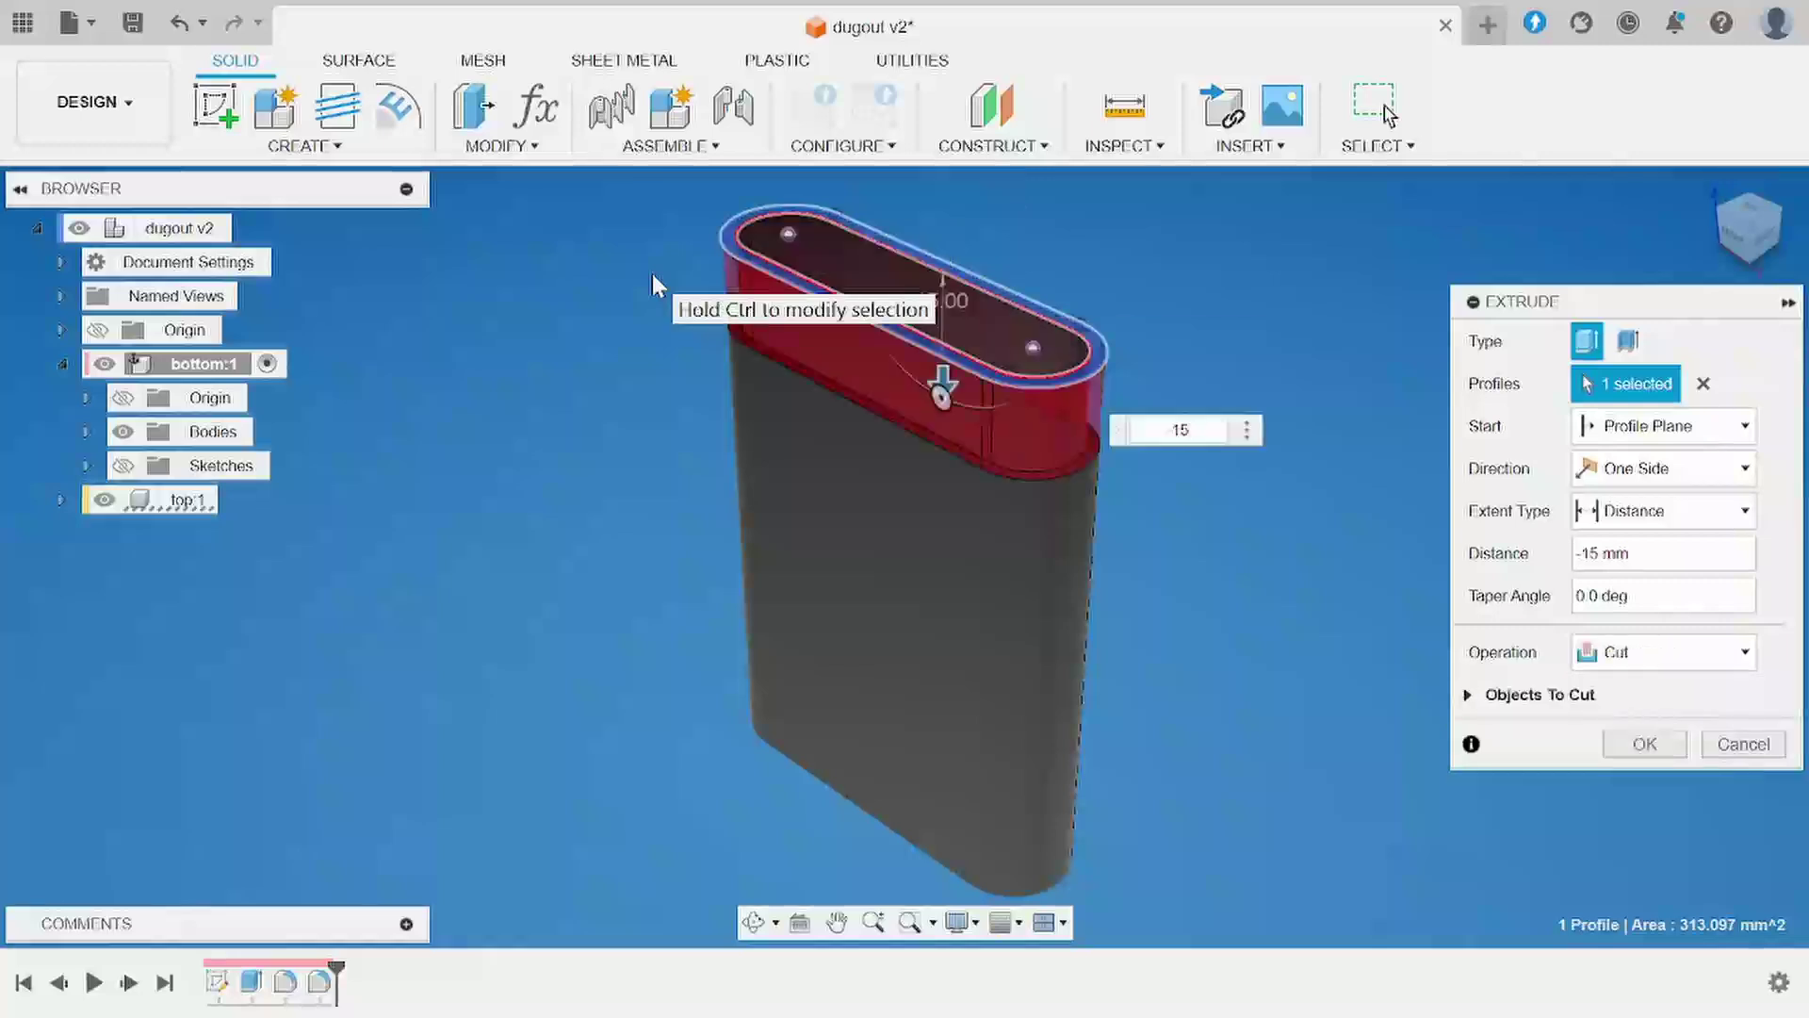
key(Return)
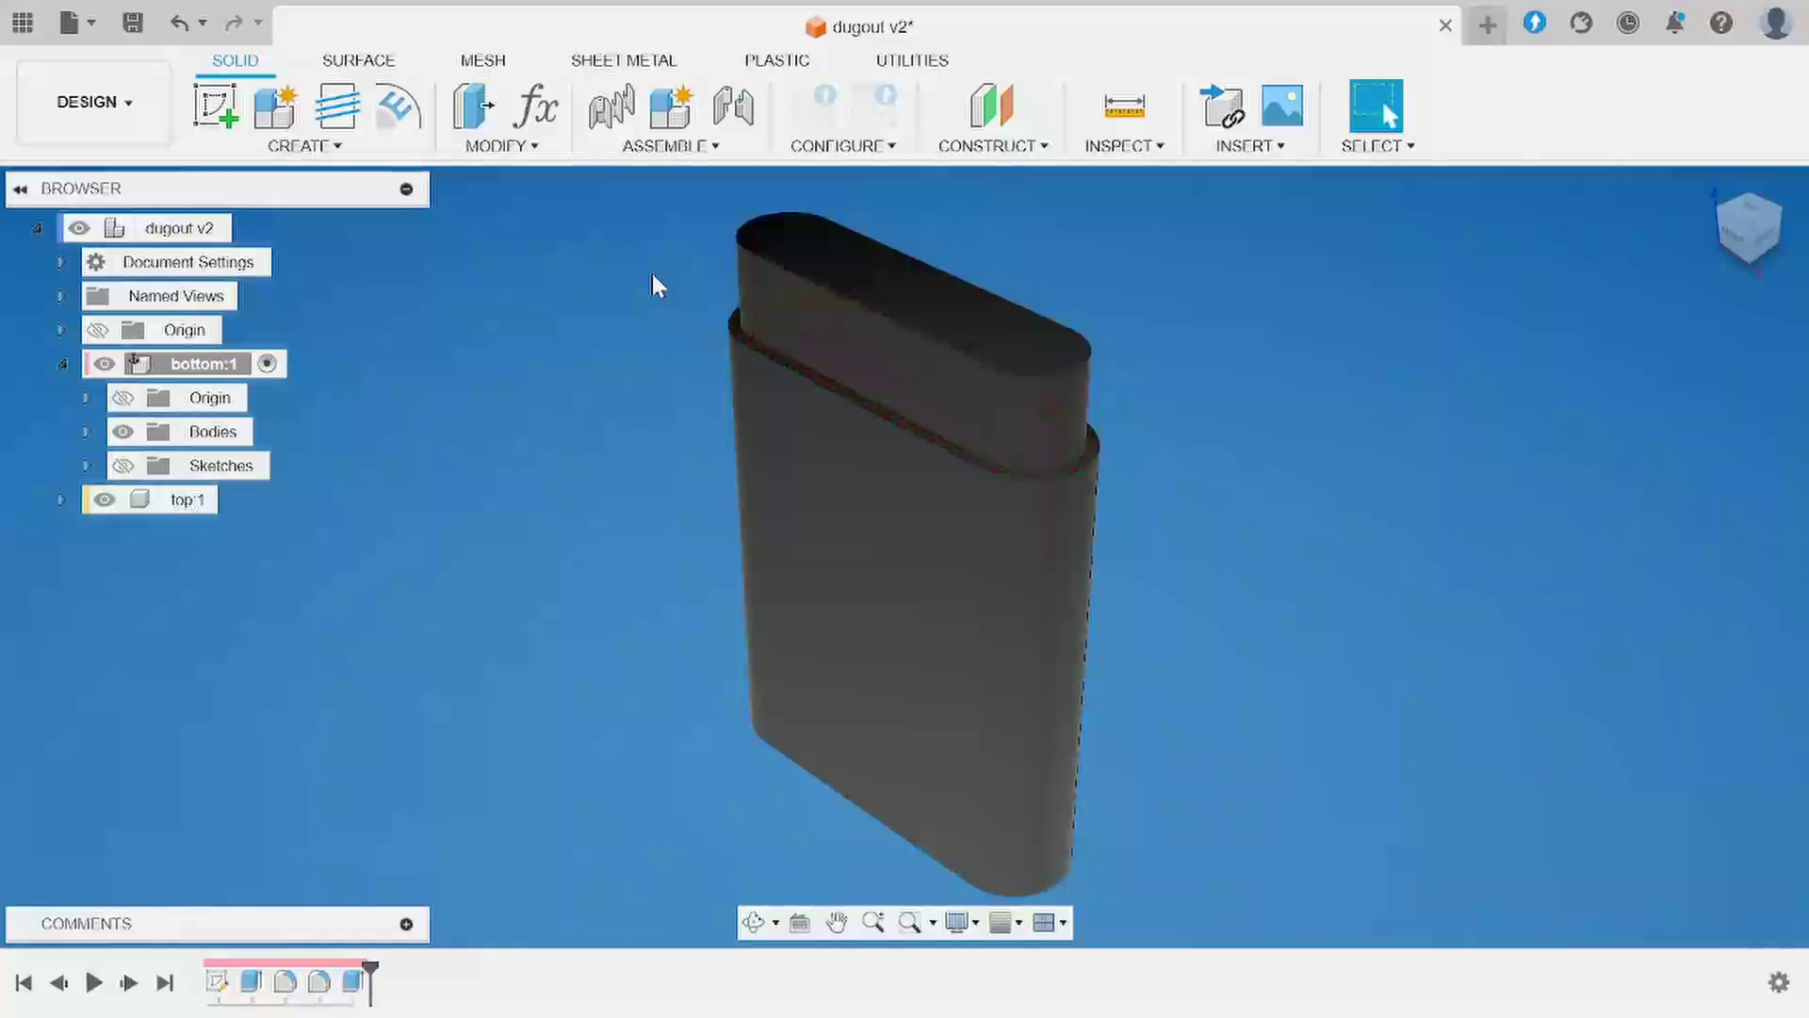
- Activate the top component and extrude the ring-shaped ledge of the bottom body as a new body with extent To Object
click(188, 500)
mouse_move(242, 501)
click(242, 502)
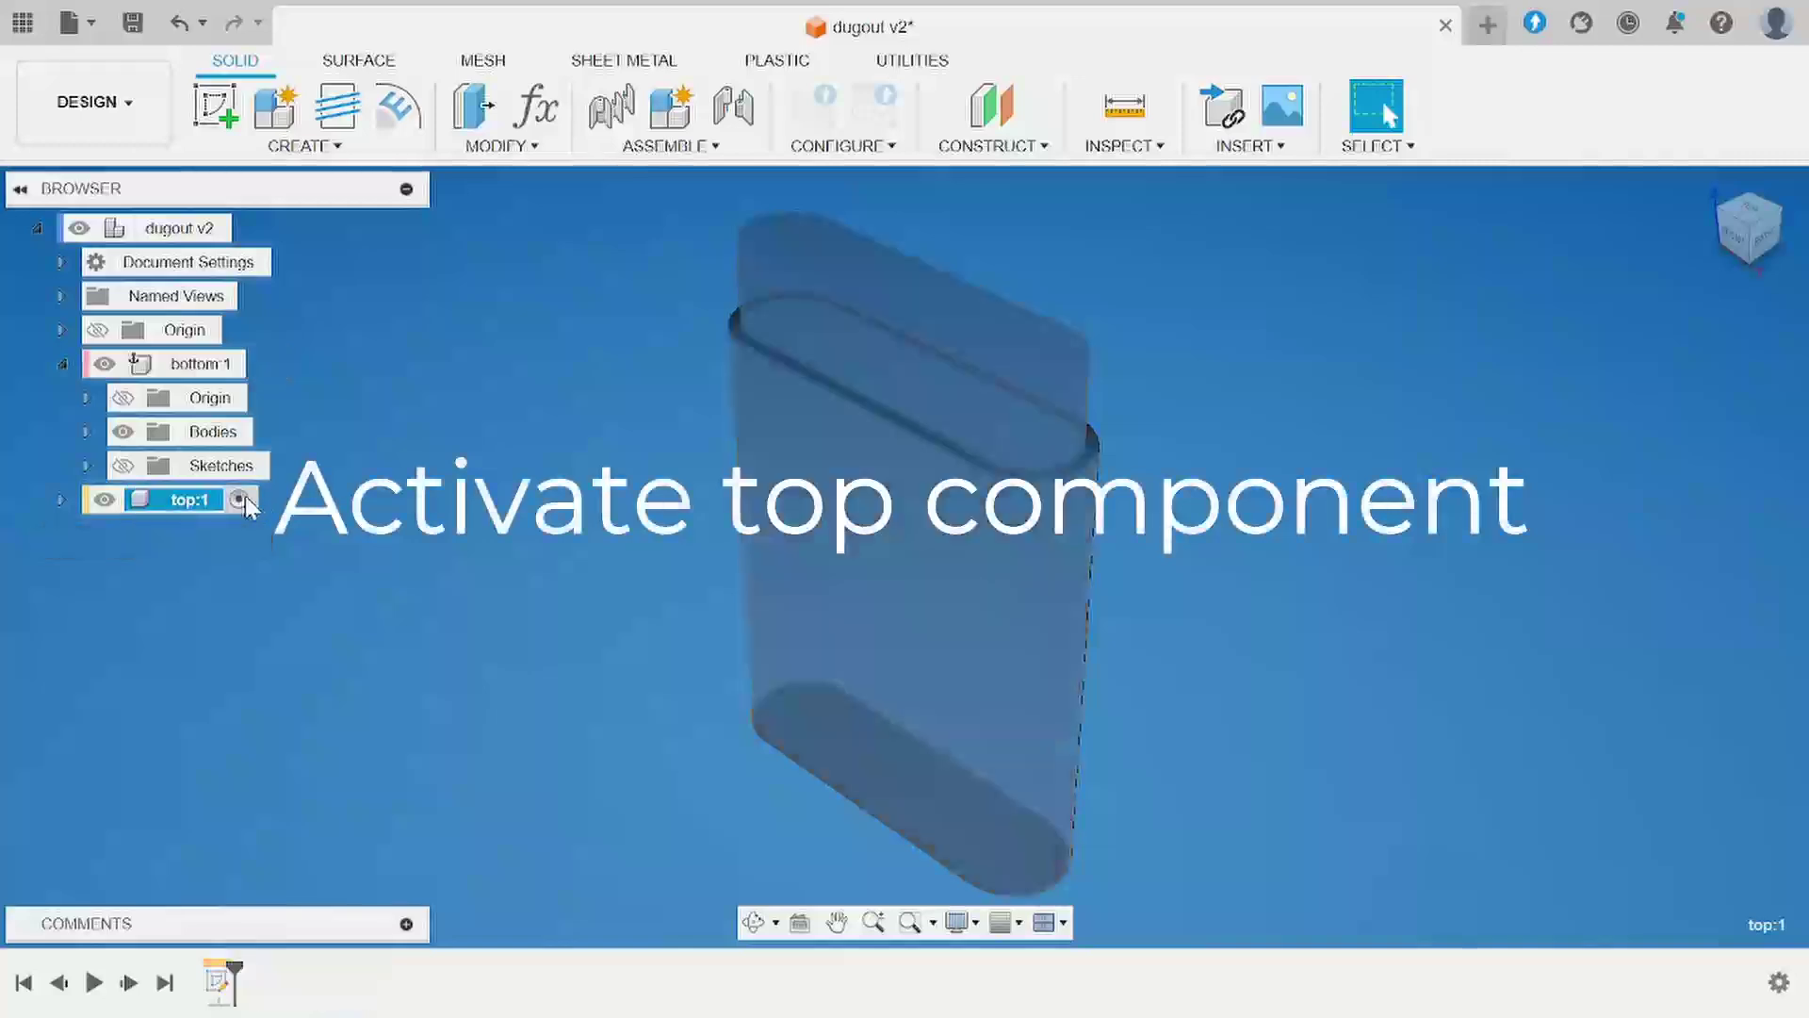
click(303, 146)
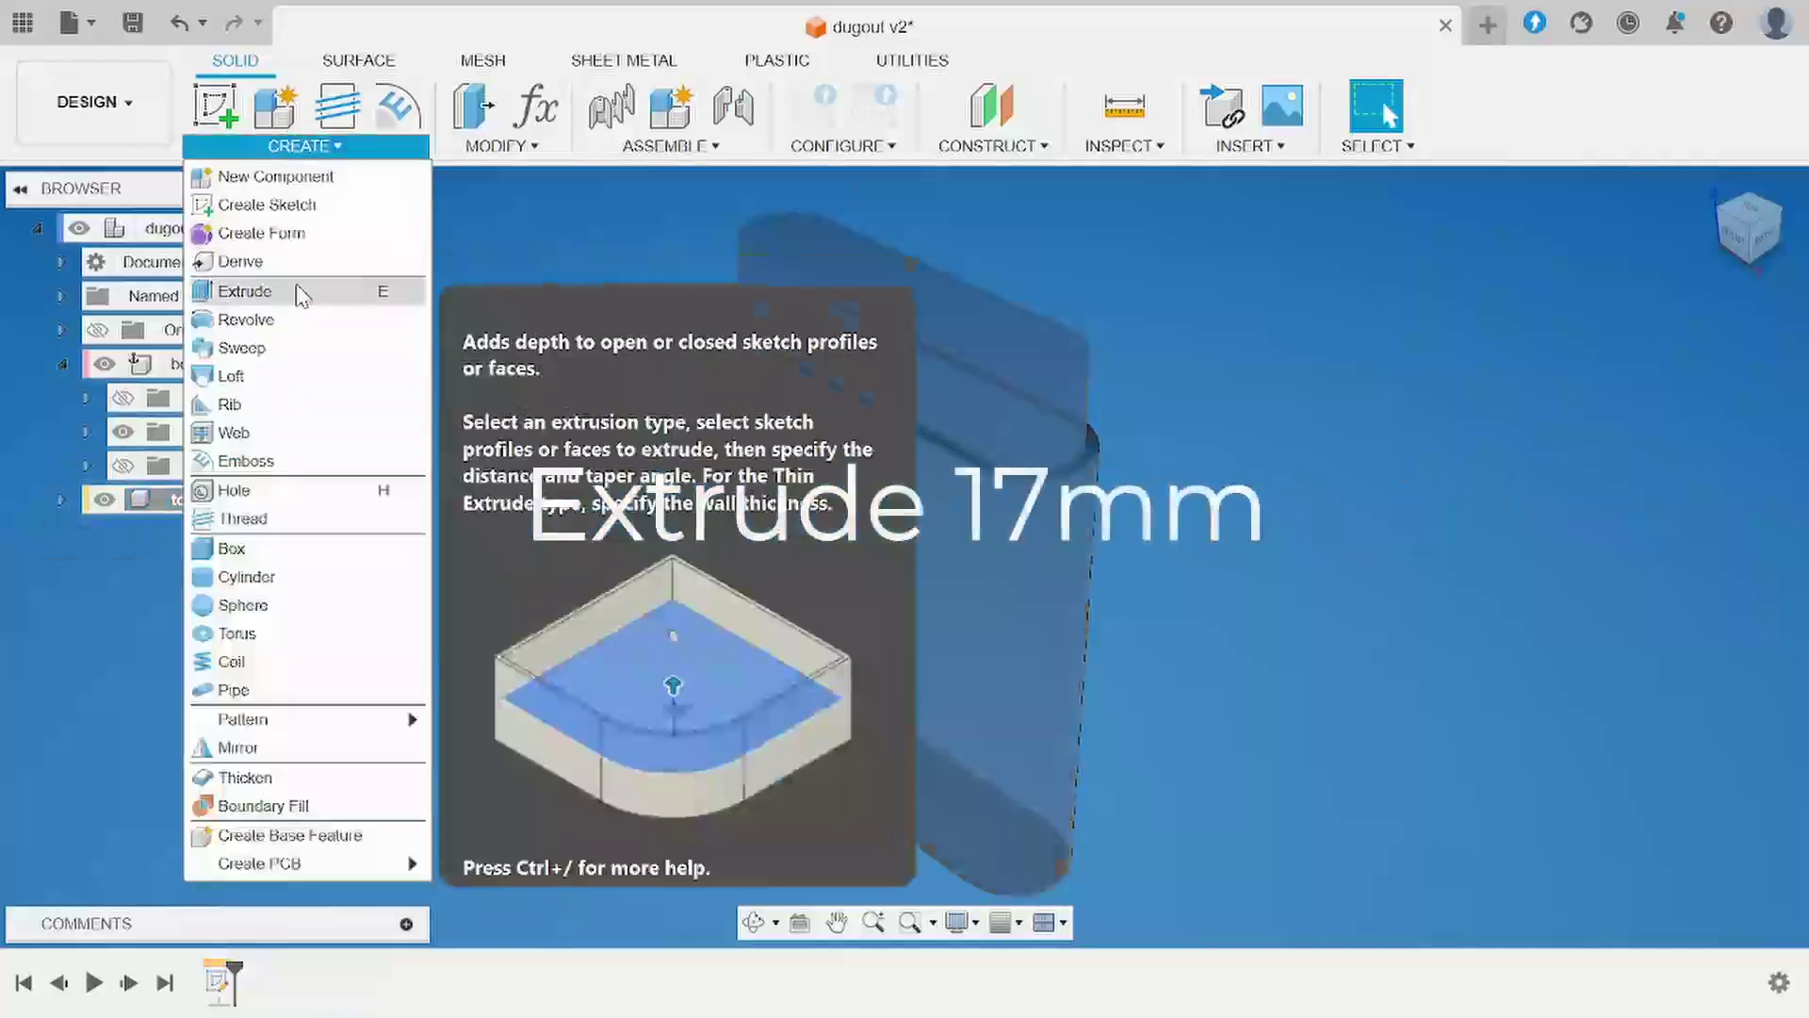
click(311, 291)
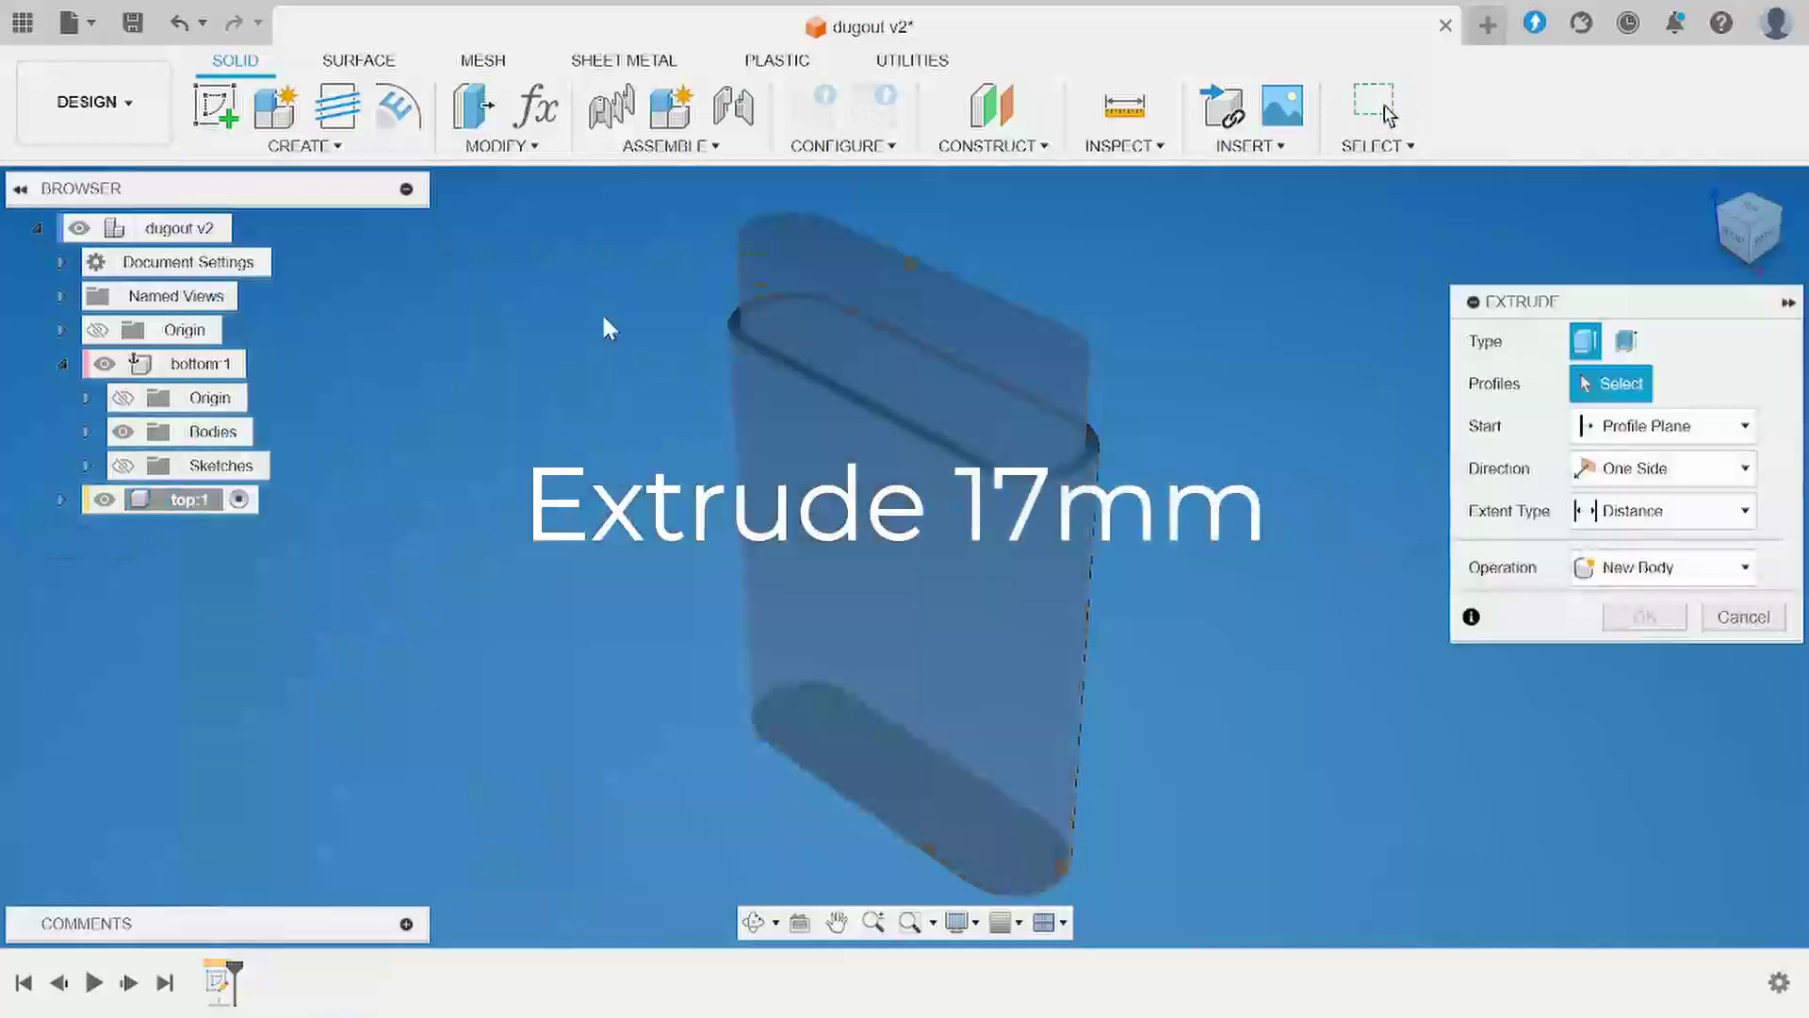
click(738, 323)
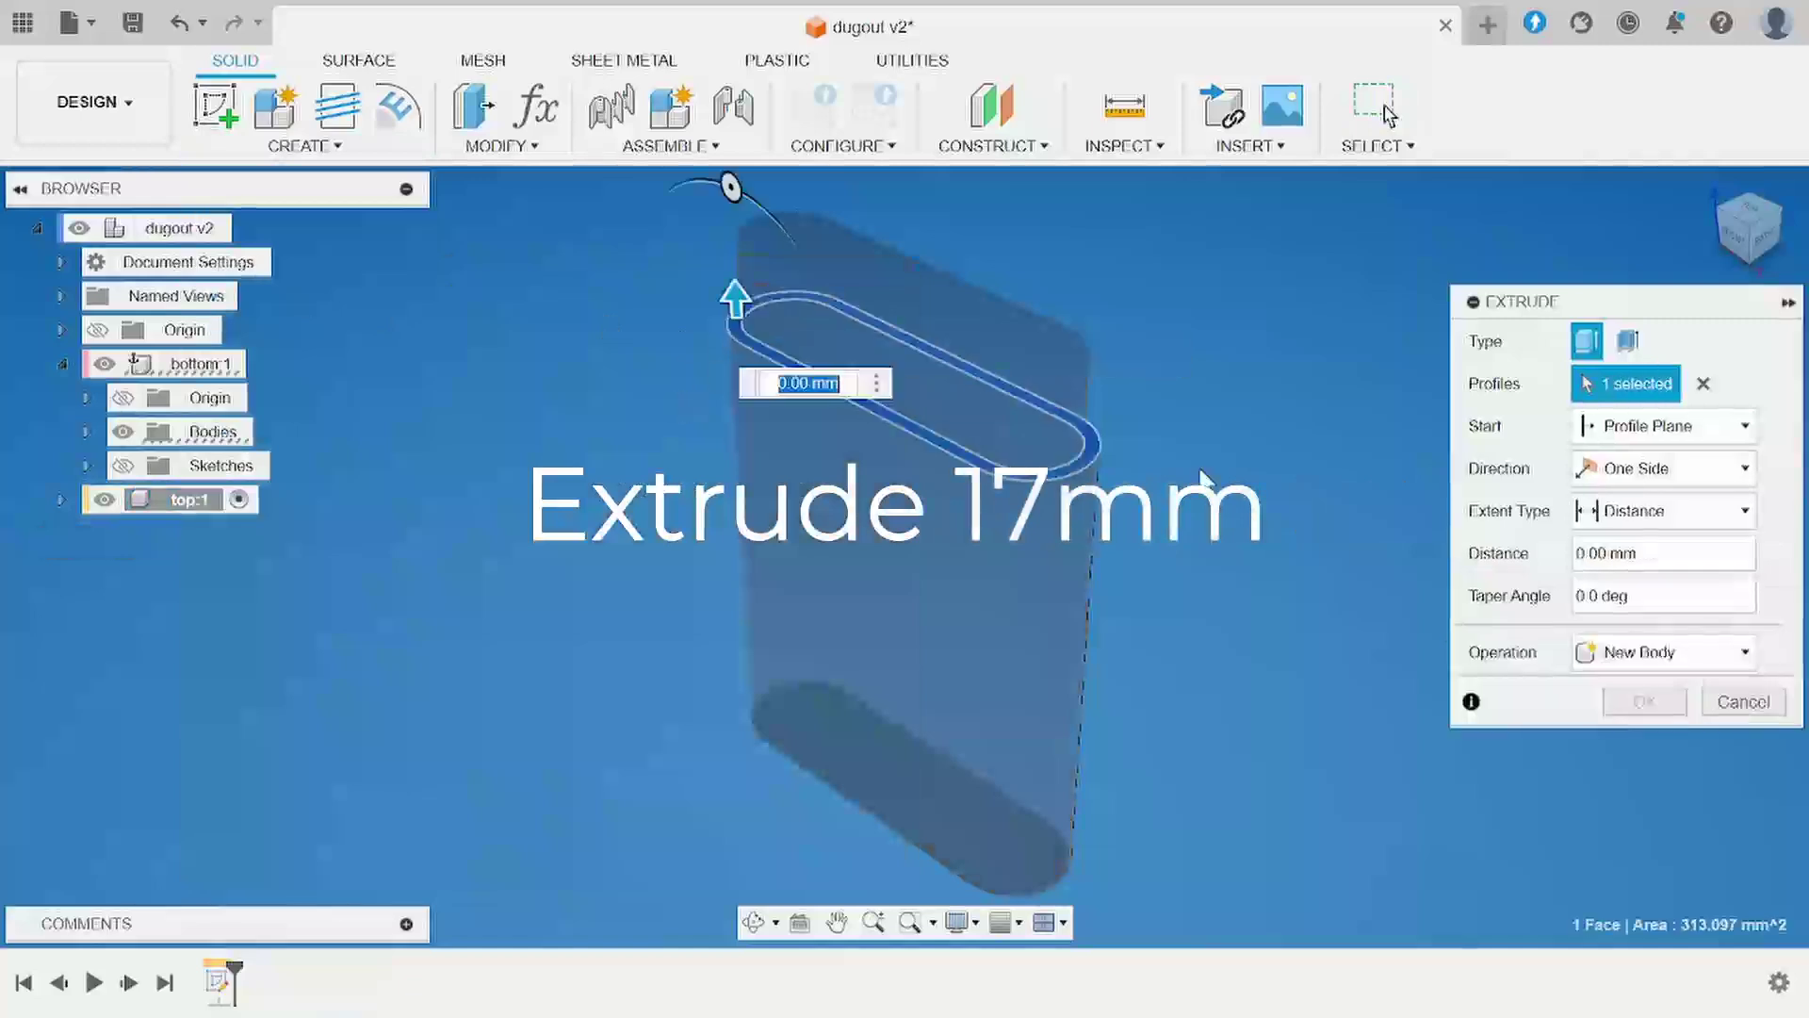
click(1637, 517)
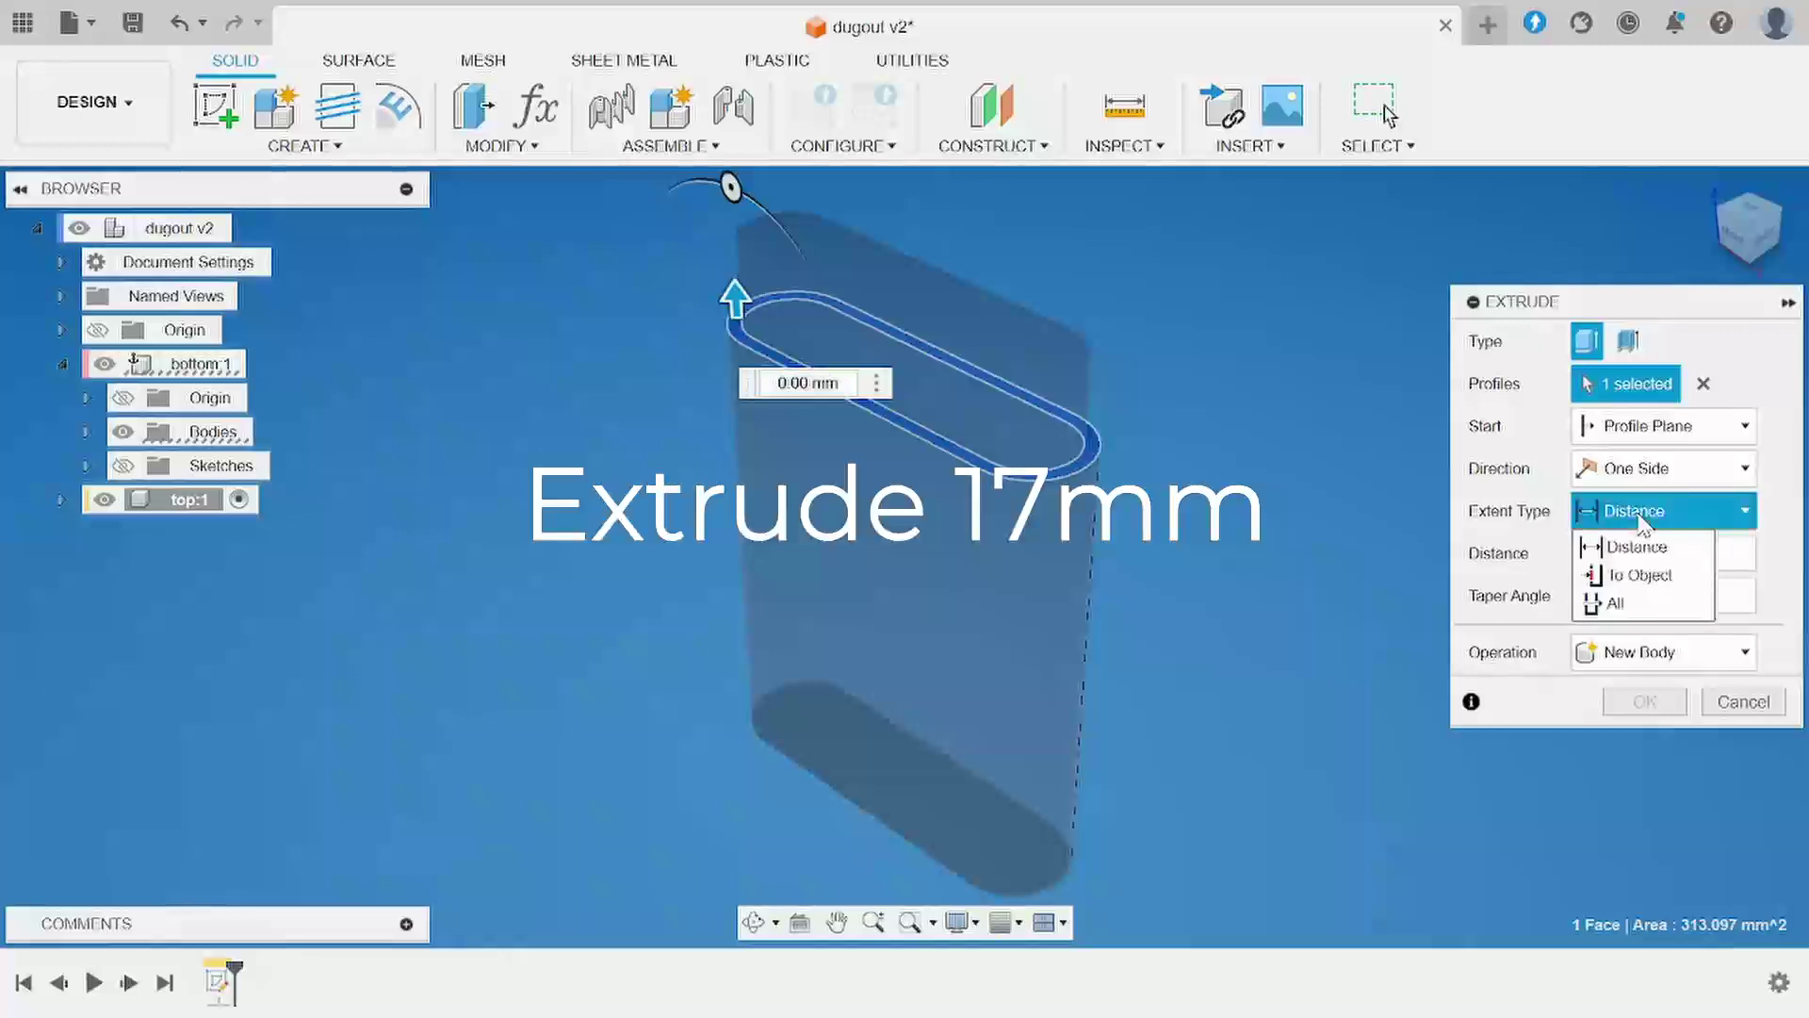
click(1640, 577)
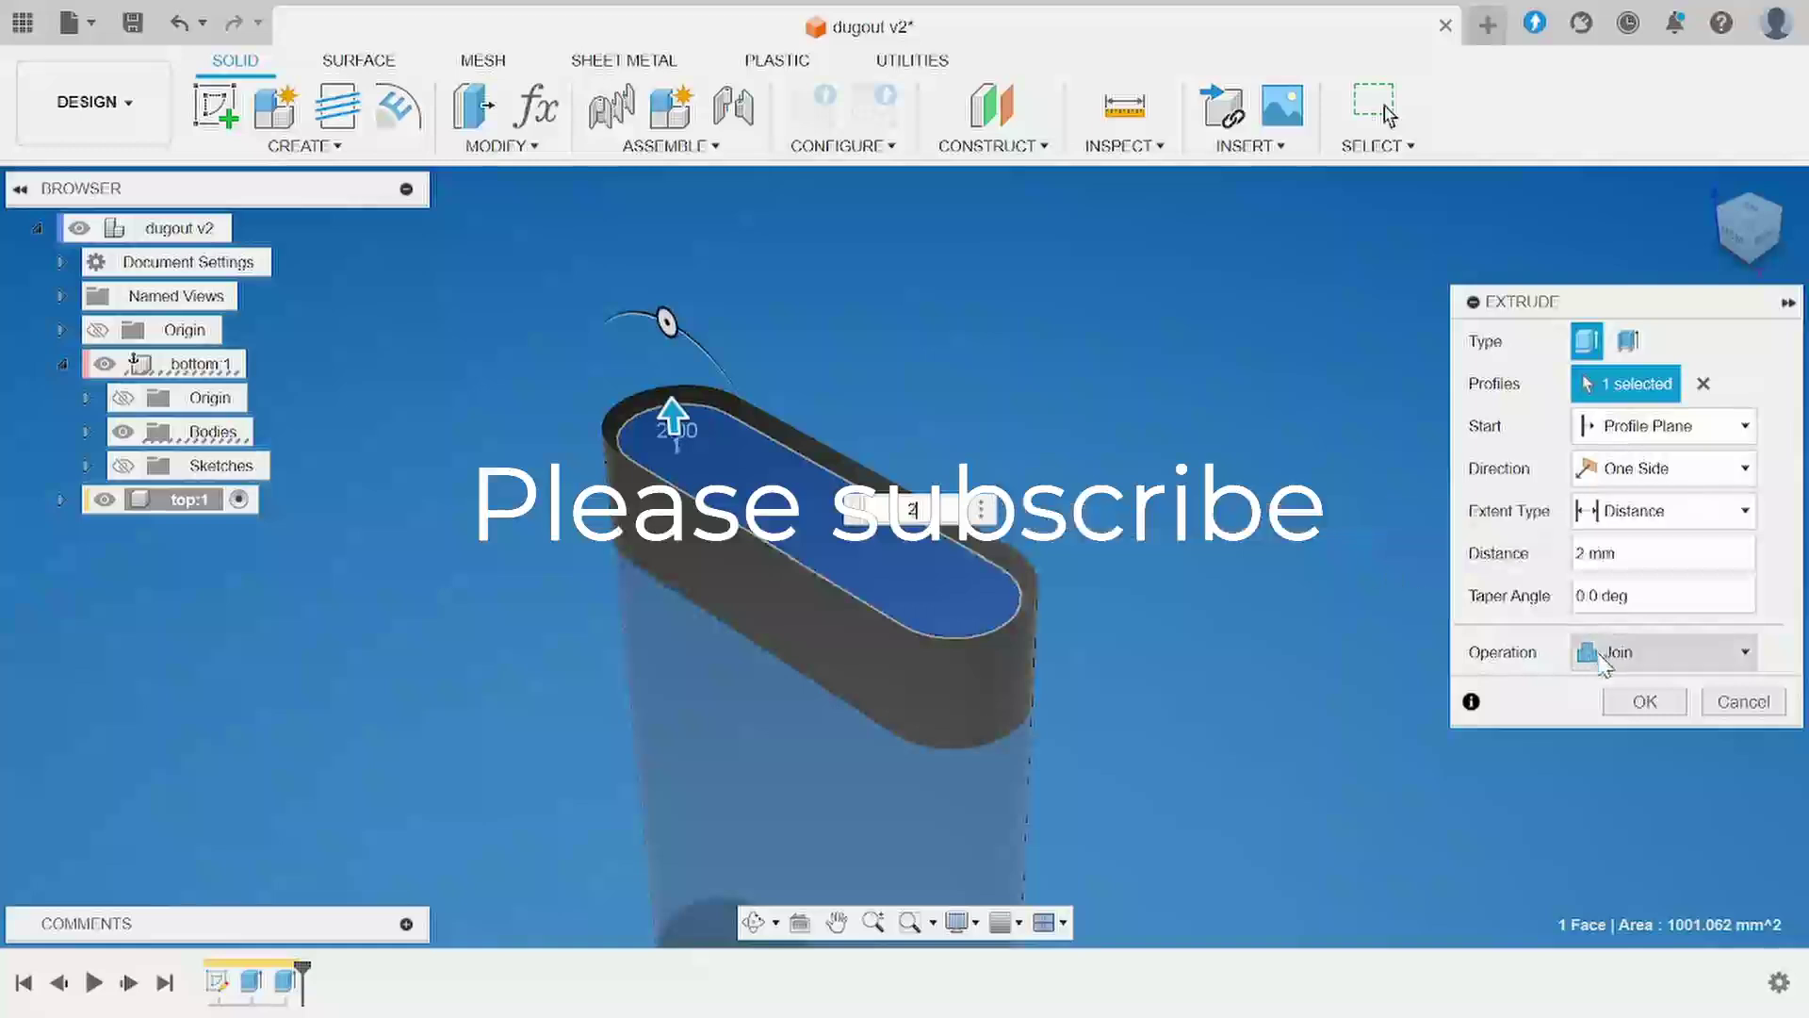
- Extrude the inner oval face inside the rim 2 mm and join it to the top component's body
click(1639, 701)
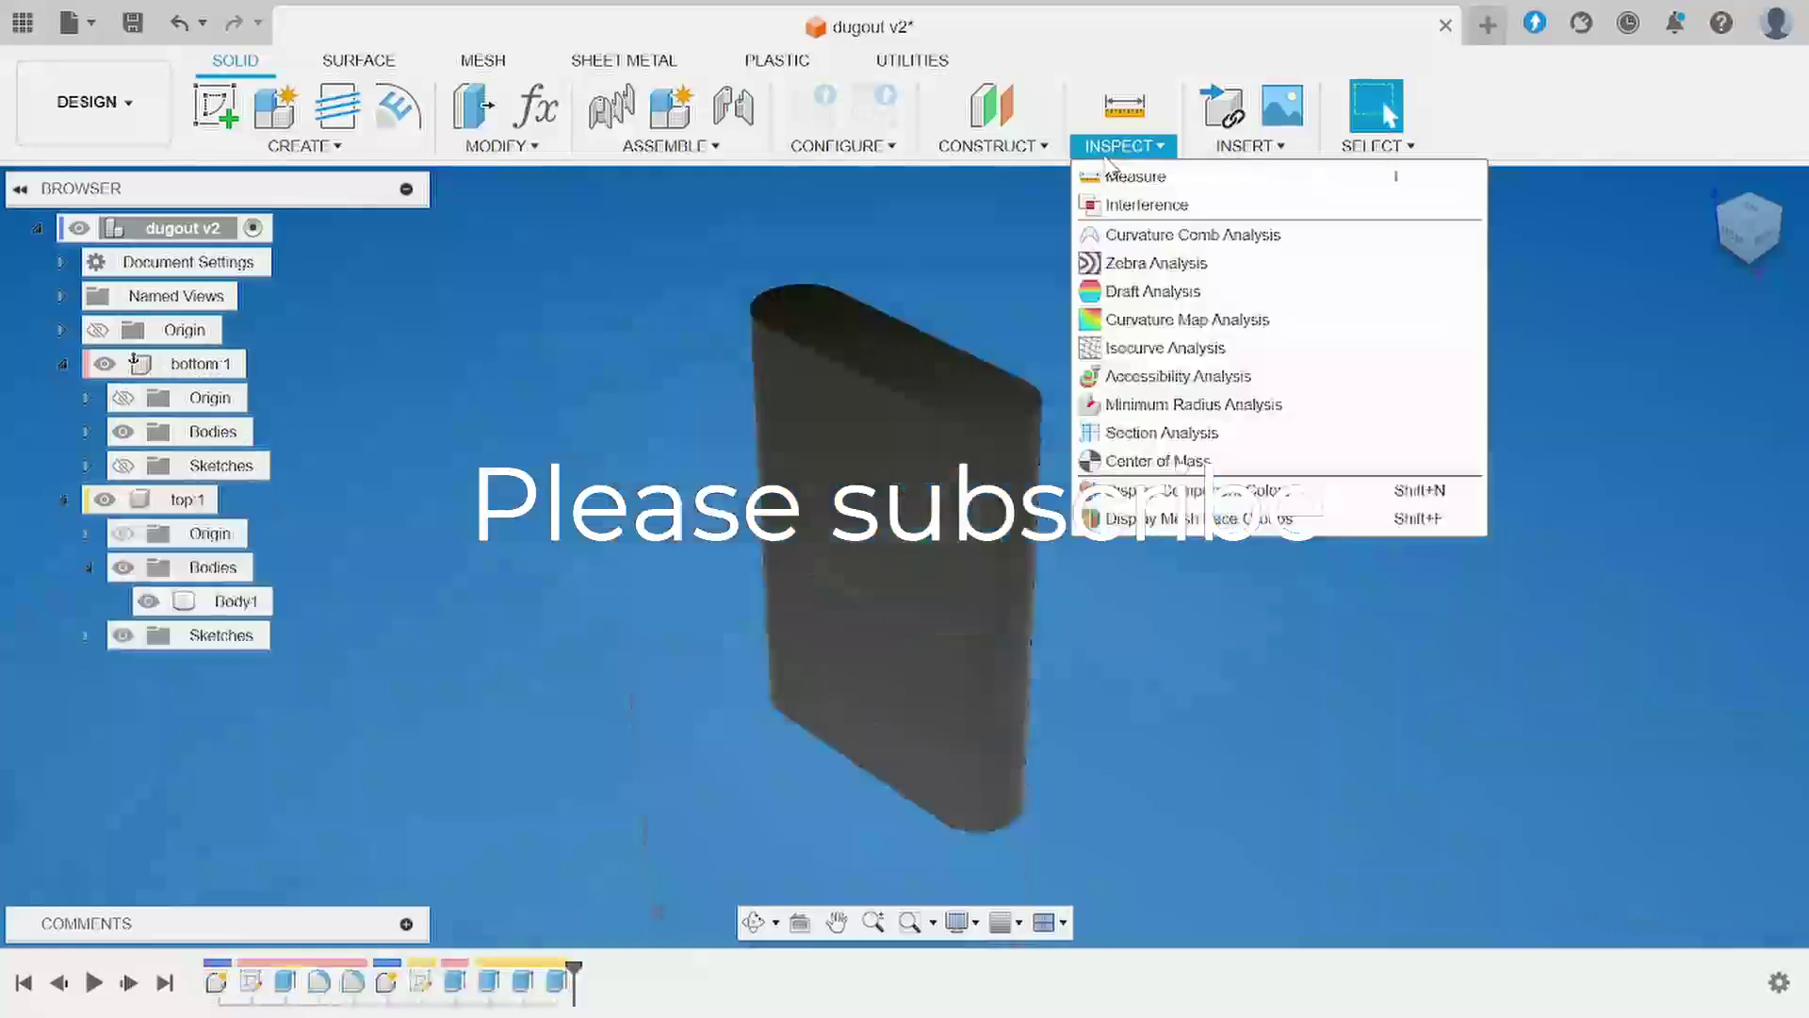